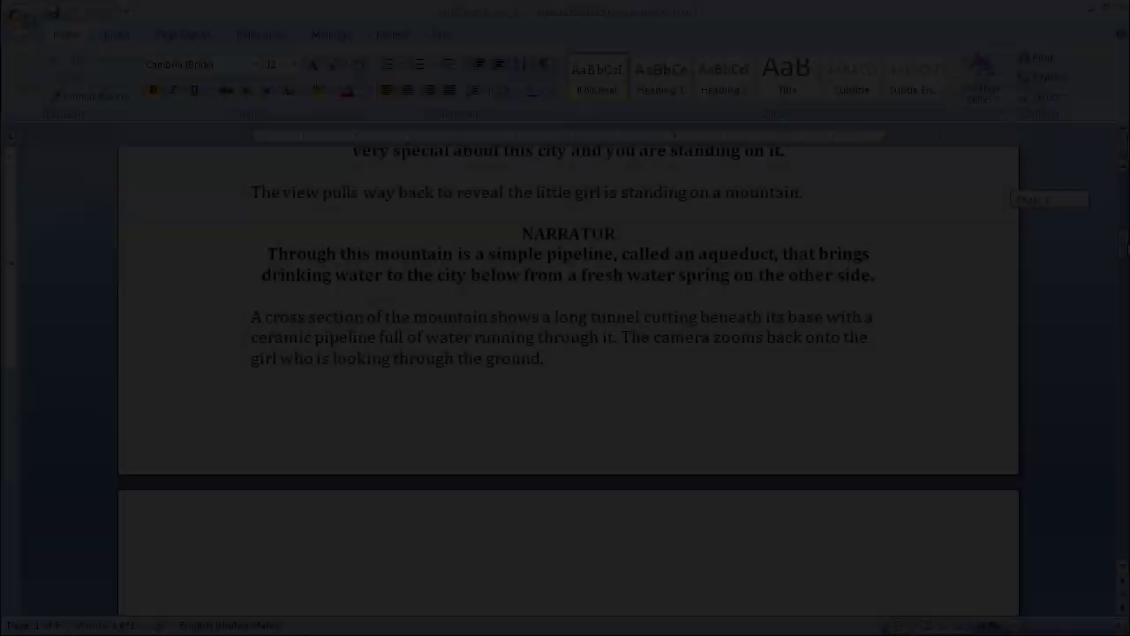
# - Read through the bathroom scene on page 1 of the ScriptDraft4_Jan_19 script
pyautogui.moveTo(1124, 234); pyautogui.dragTo(1124, 205)
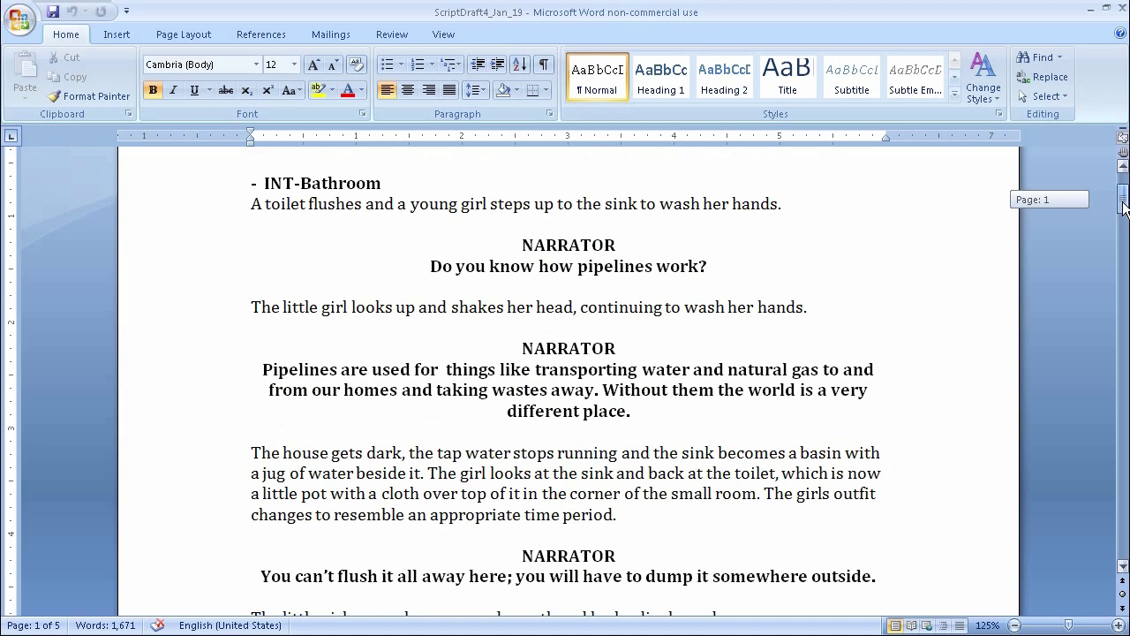
pyautogui.moveTo(1124, 207); pyautogui.dragTo(1124, 216)
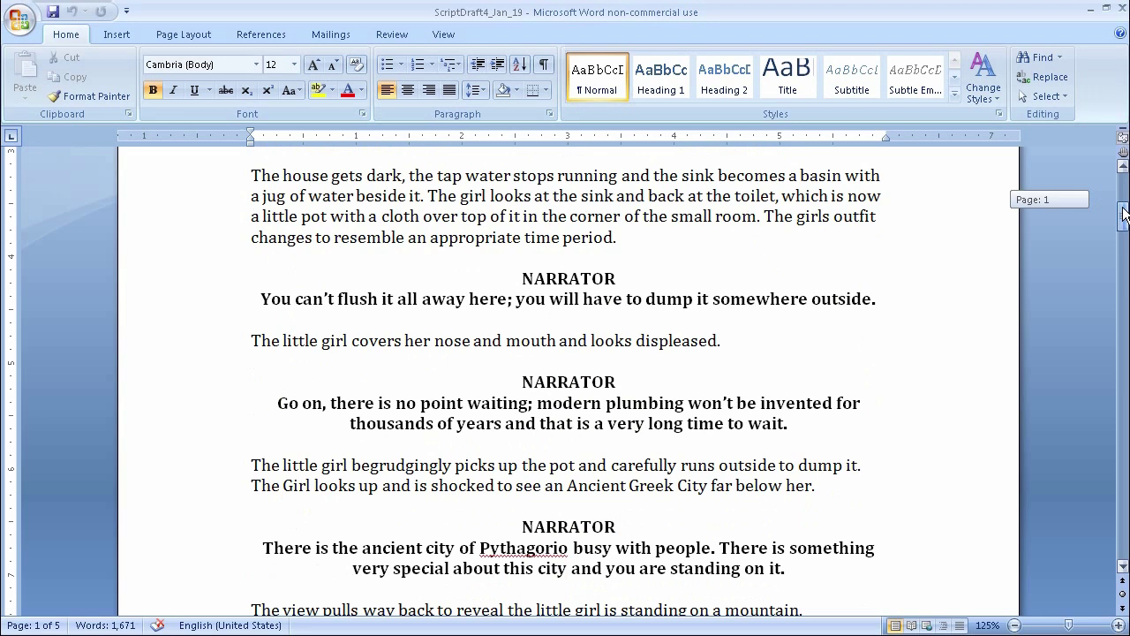
pyautogui.moveTo(1123, 215); pyautogui.dragTo(1124, 213)
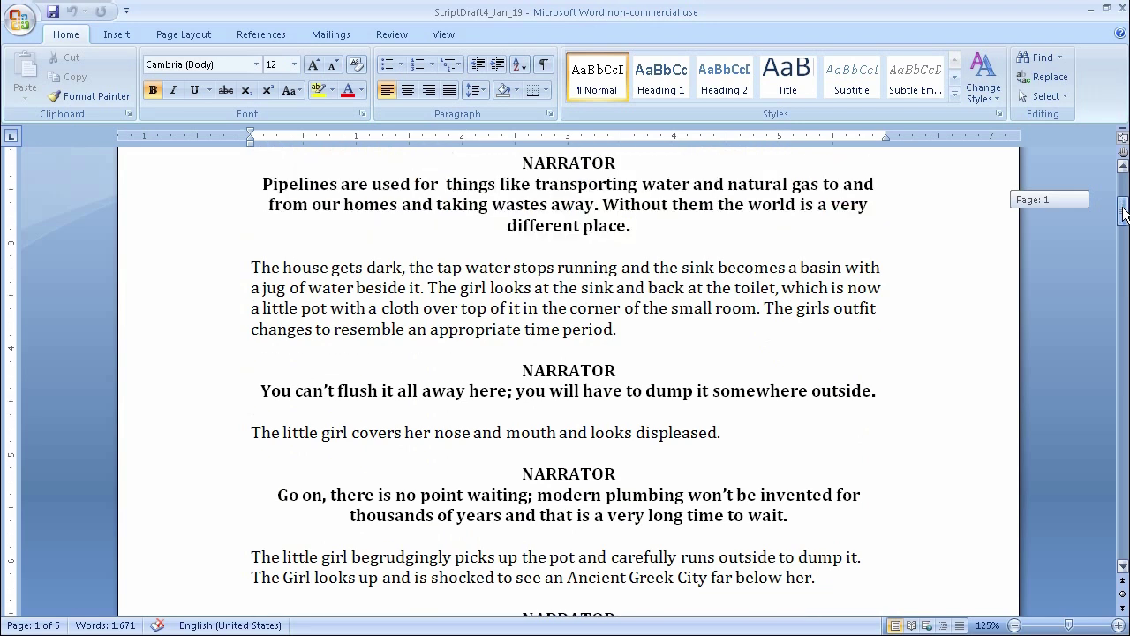
pyautogui.moveTo(1124, 213); pyautogui.dragTo(1126, 209)
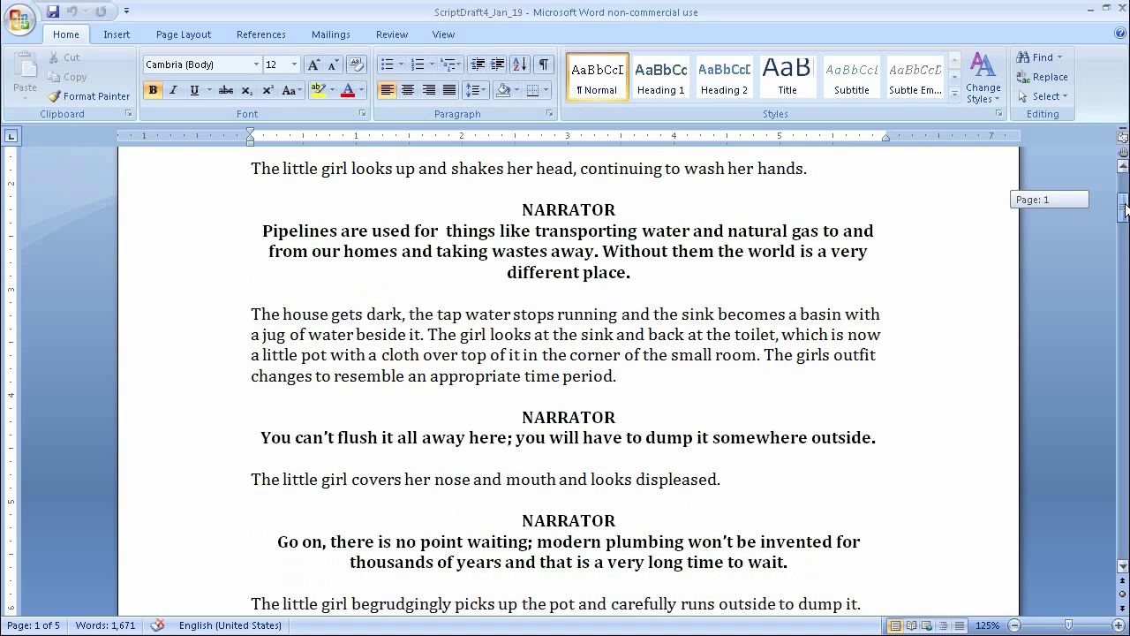
pyautogui.moveTo(1125, 207); pyautogui.dragTo(1127, 259)
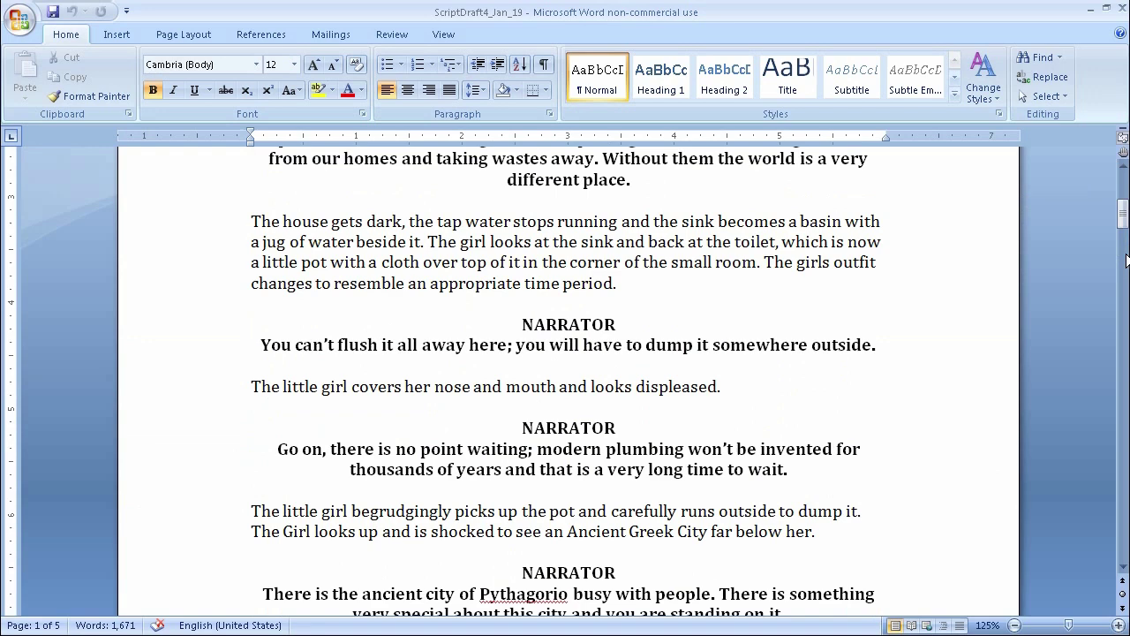
pyautogui.moveTo(1127, 211); pyautogui.dragTo(1126, 198)
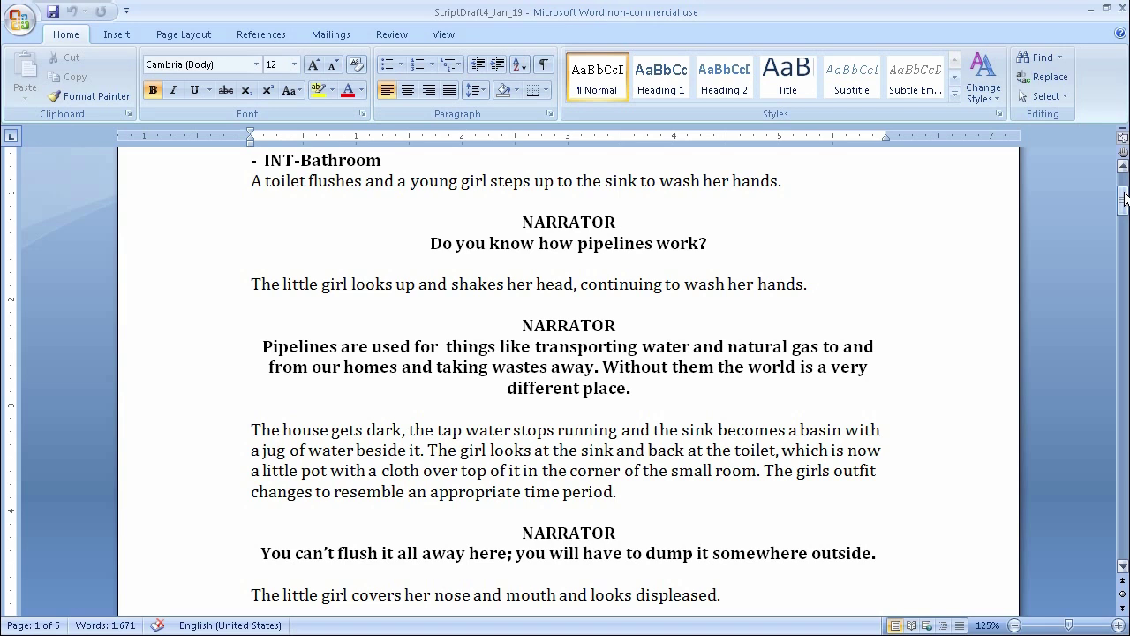
pyautogui.moveTo(1126, 199); pyautogui.dragTo(1125, 203)
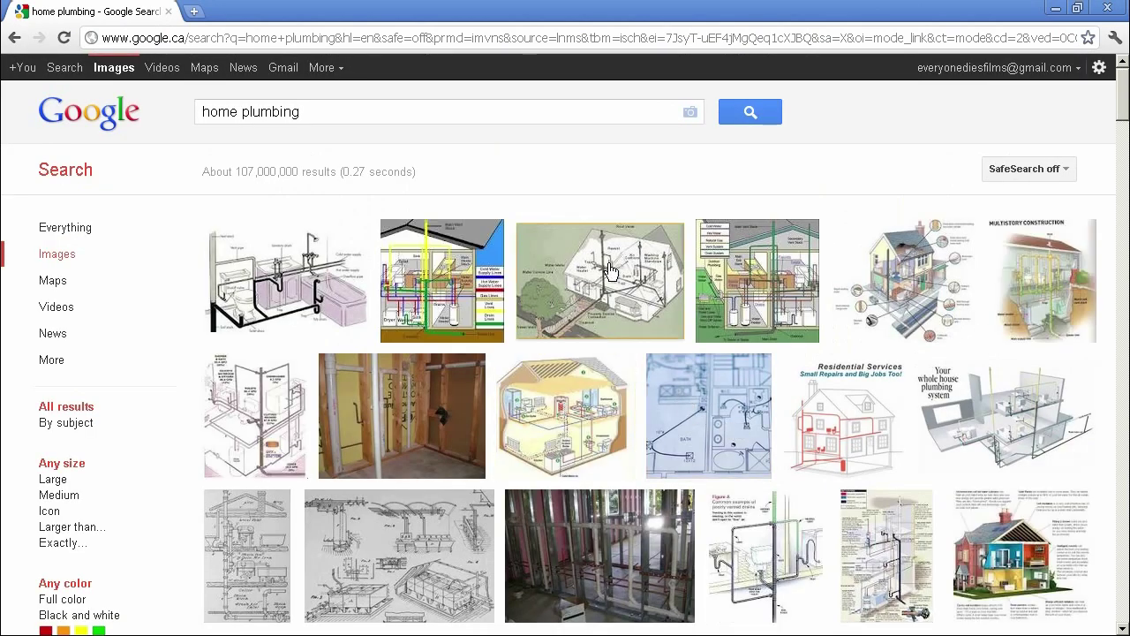
# - Examine the house cutaway, home plumbing system and bathroom plumbing diagrams among the home plumbing image results in the browser
pyautogui.moveTo(609, 281)
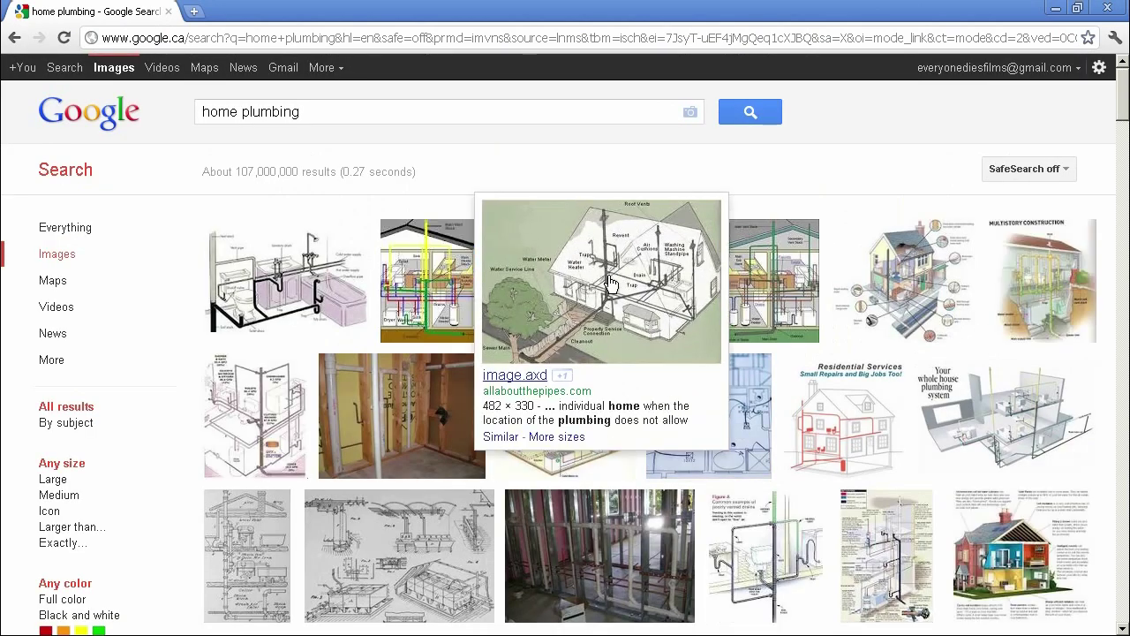
pyautogui.click(923, 309)
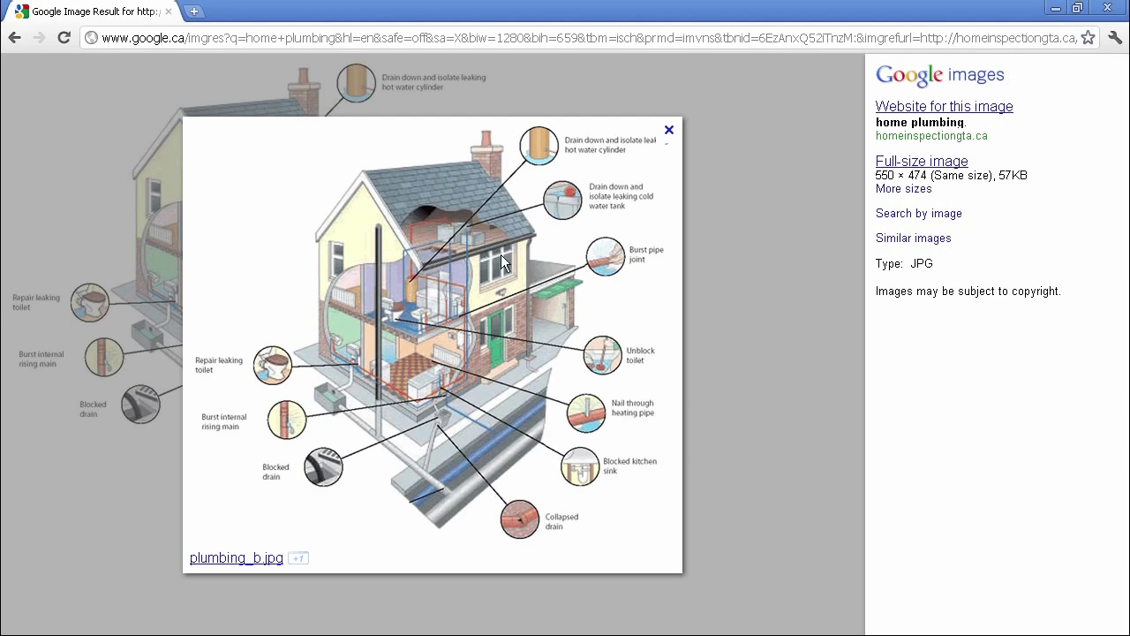
pyautogui.click(15, 40)
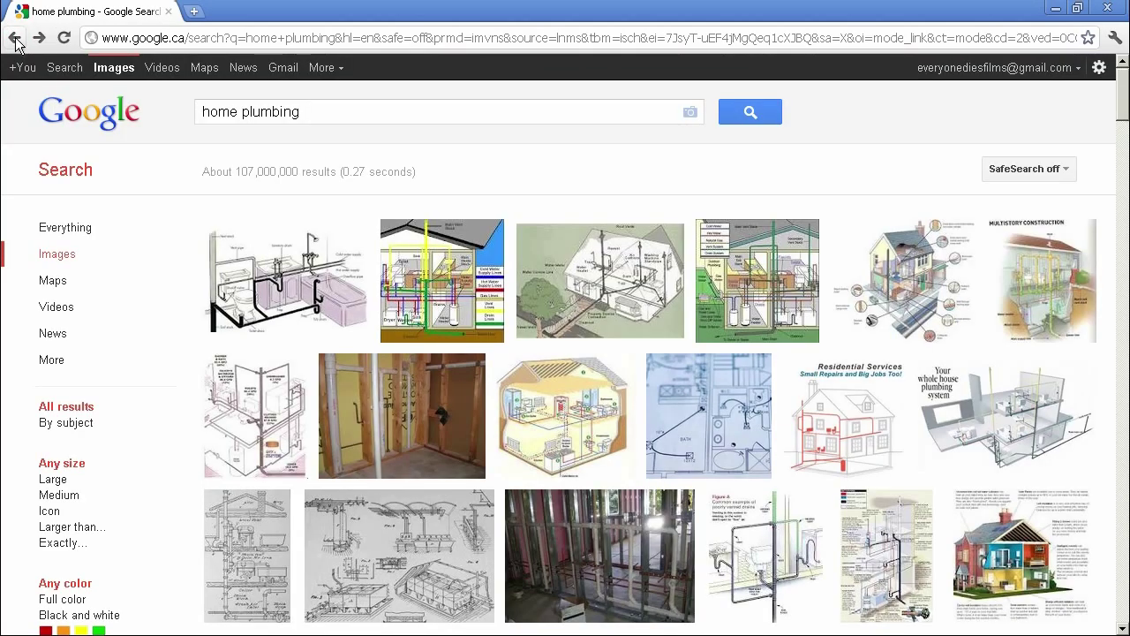
pyautogui.click(460, 308)
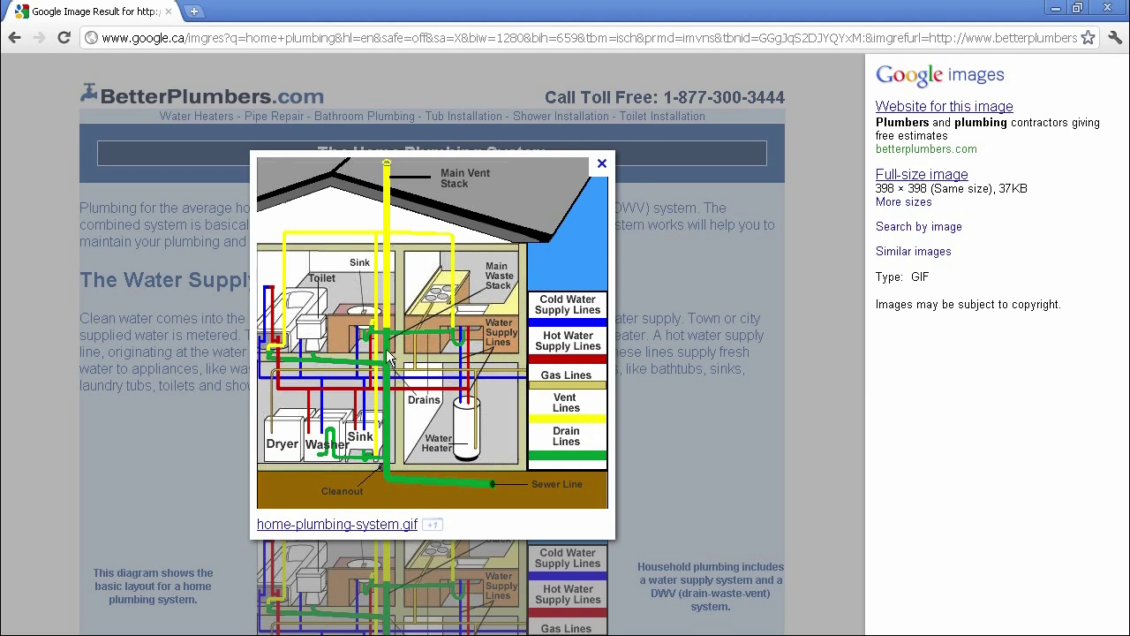
pyautogui.click(15, 41)
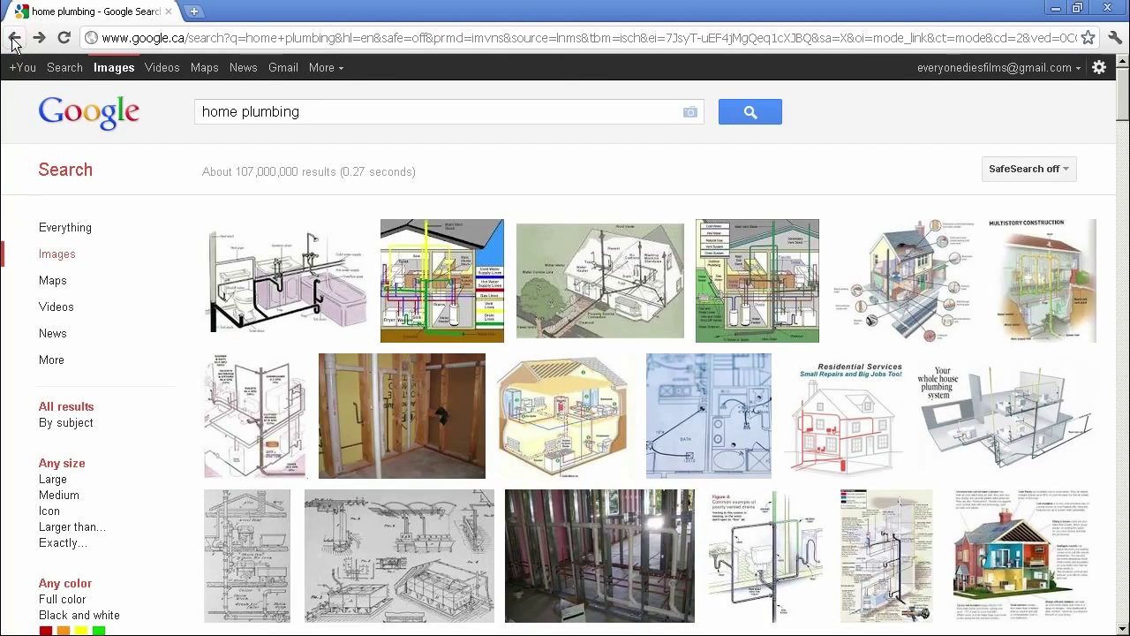
pyautogui.click(357, 307)
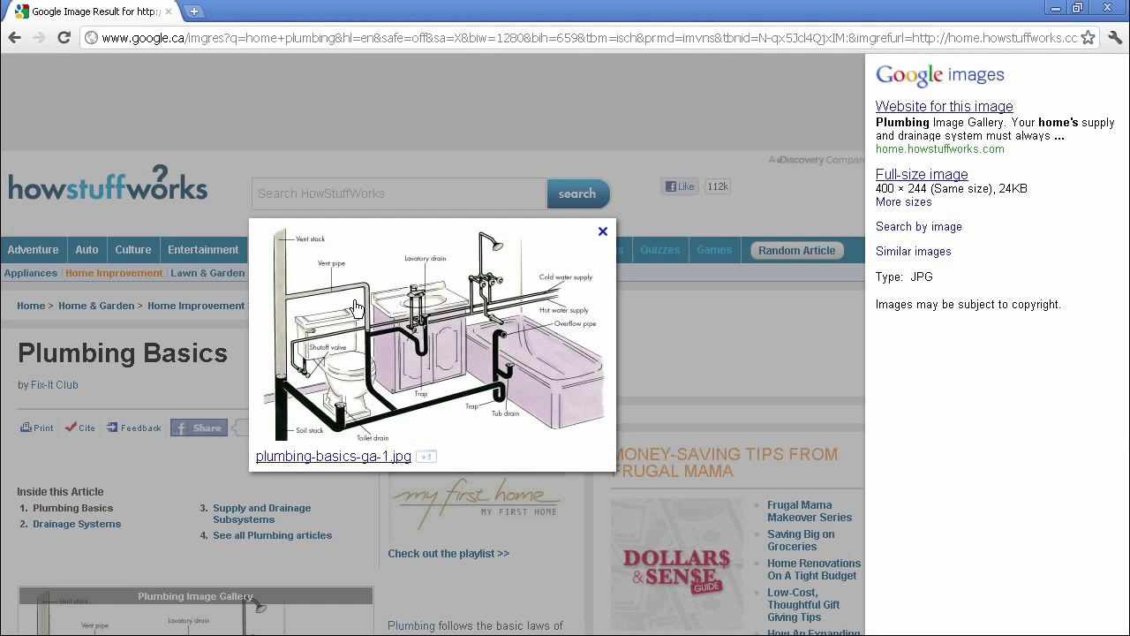
pyautogui.click(14, 41)
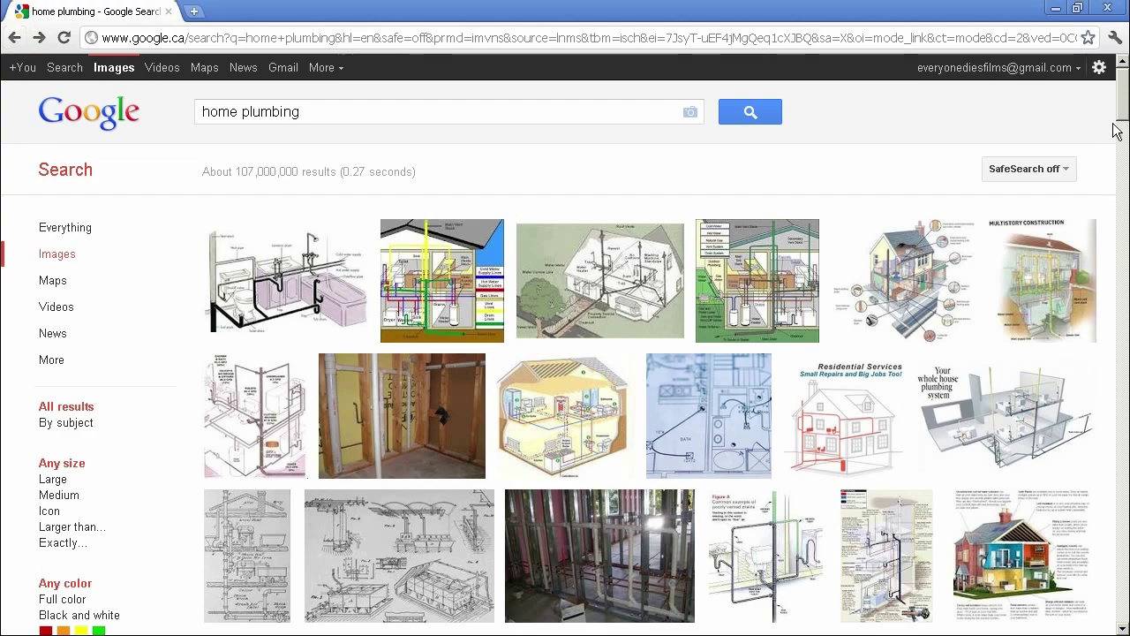
# - Browse further home plumbing image results and view the picture of a child at a sink with exposed pipes
pyautogui.moveTo(1121, 112); pyautogui.dragTo(1123, 134)
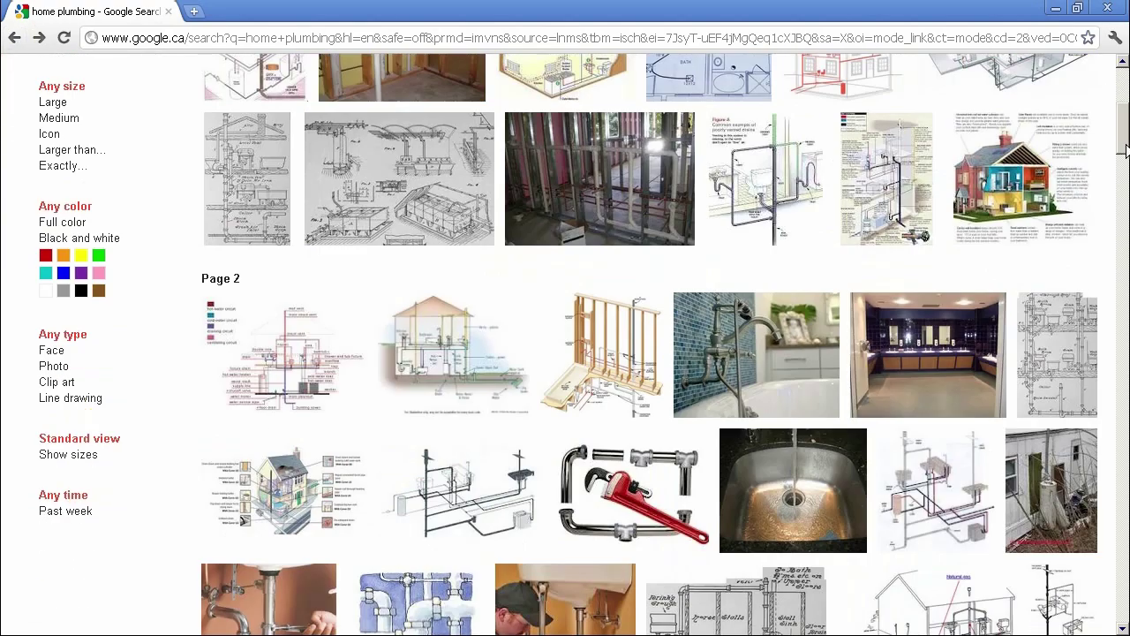
pyautogui.moveTo(1125, 150); pyautogui.dragTo(1127, 167)
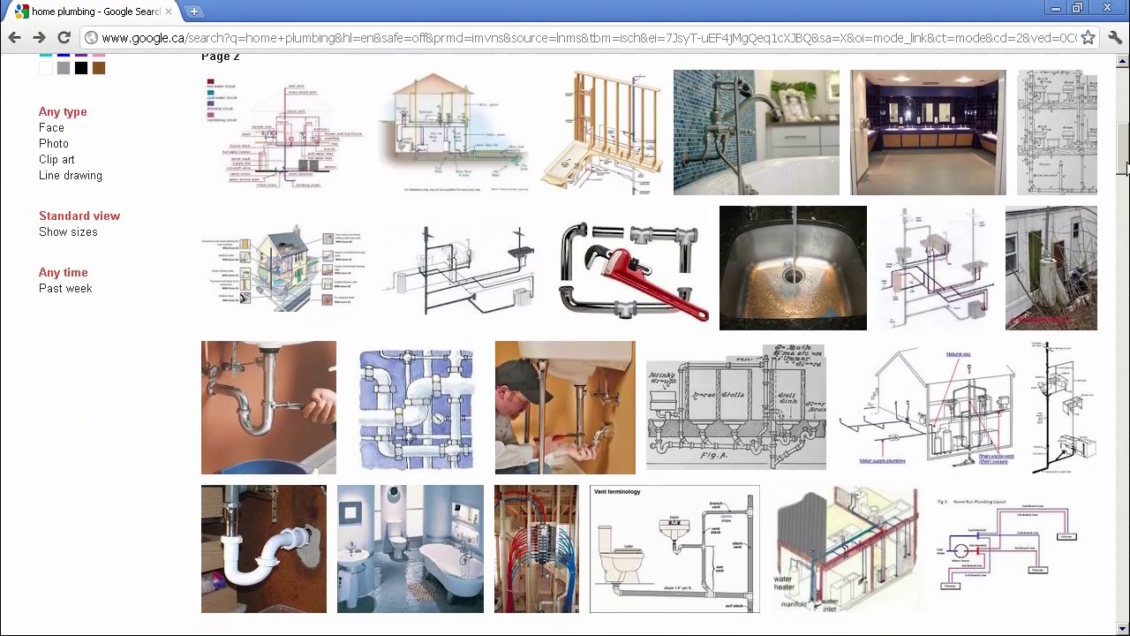
pyautogui.click(585, 424)
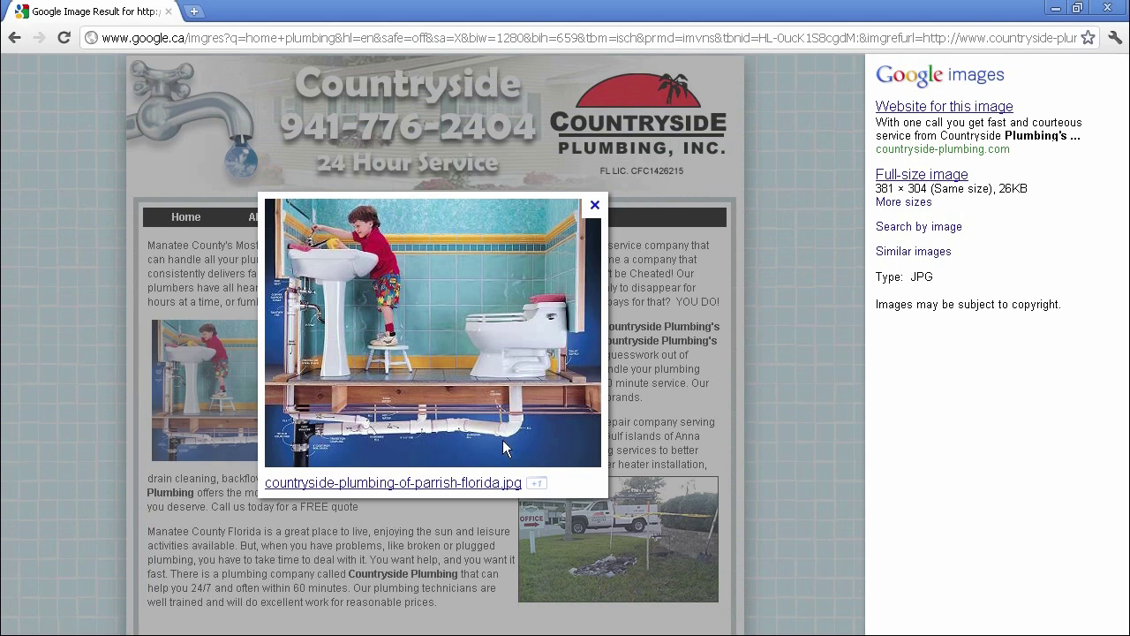
pyautogui.click(15, 38)
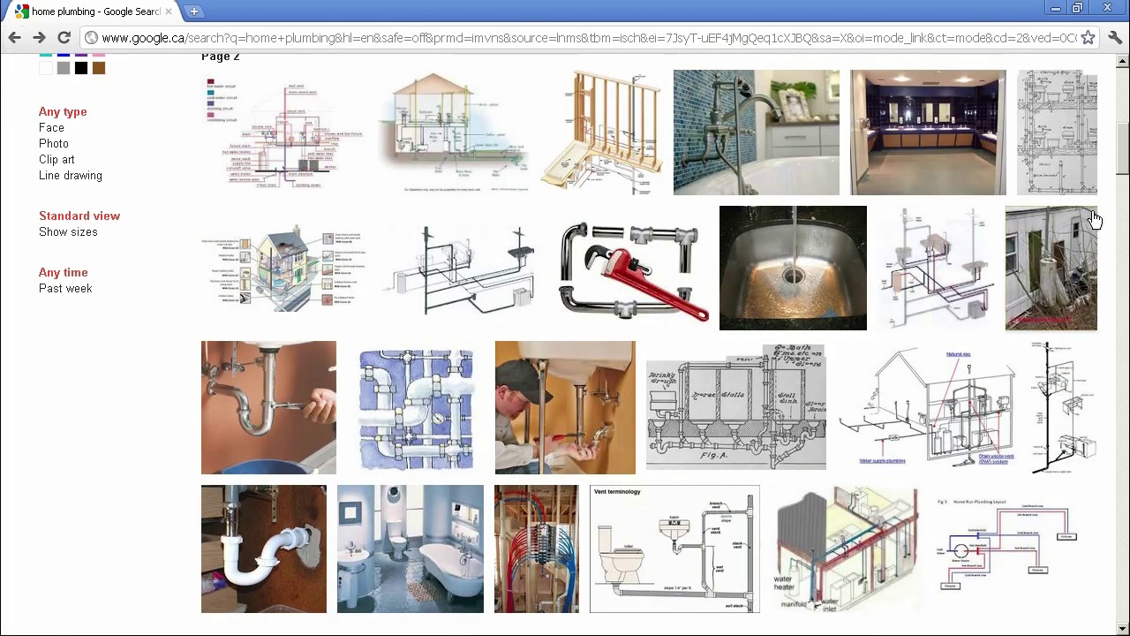
pyautogui.moveTo(1123, 168); pyautogui.dragTo(1116, 265)
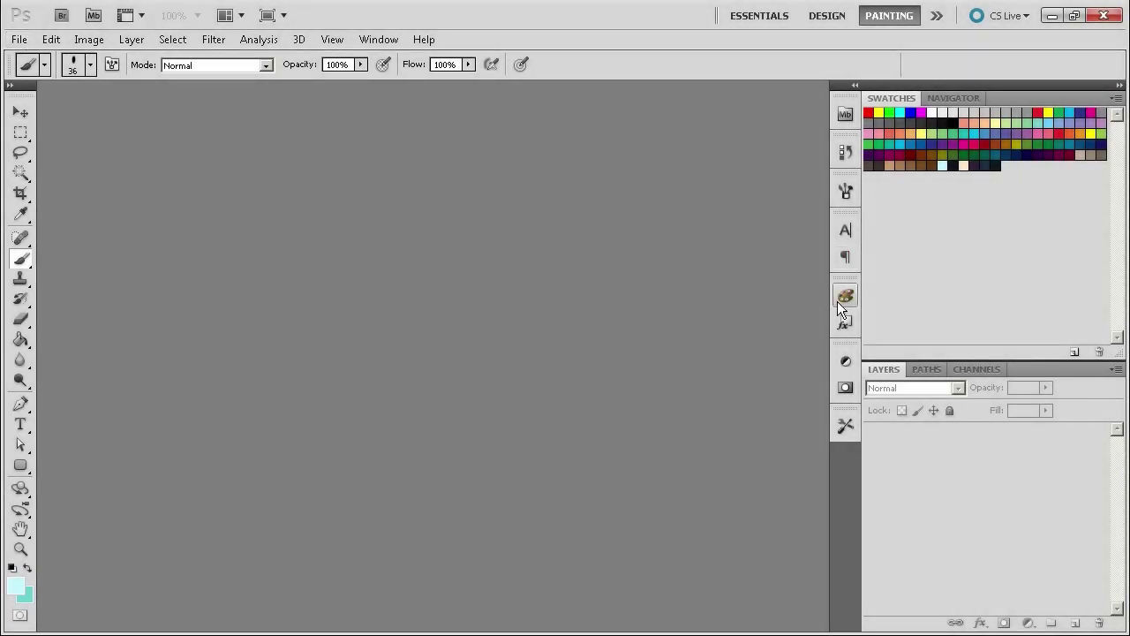
# - Switch to Photoshop and choose the Painting workspace
pyautogui.click(377, 39)
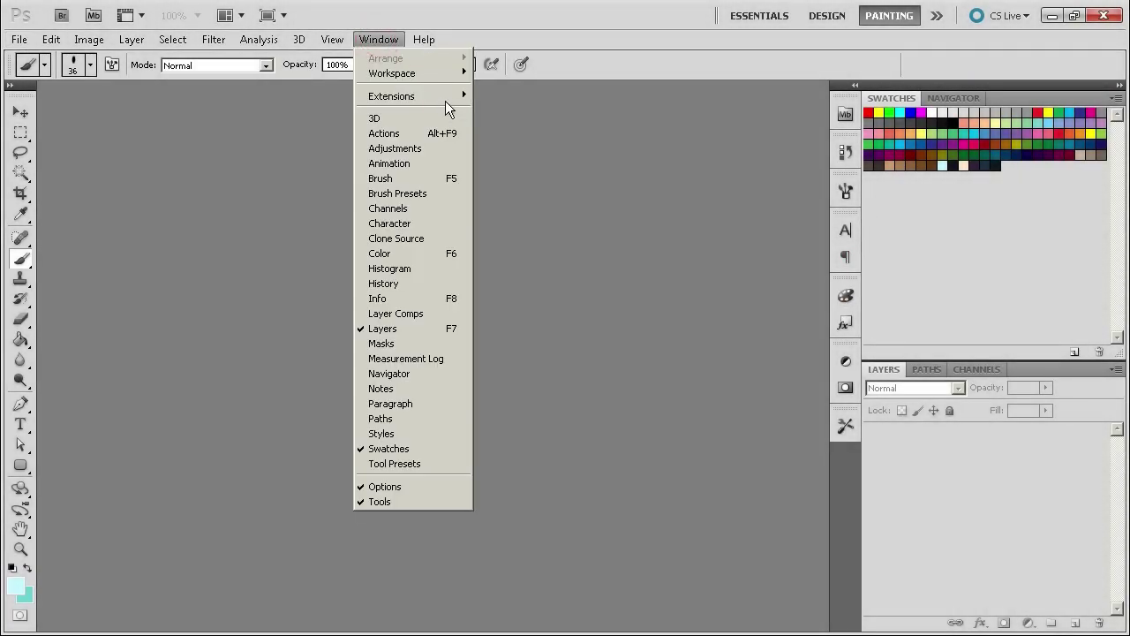
pyautogui.moveTo(415, 73)
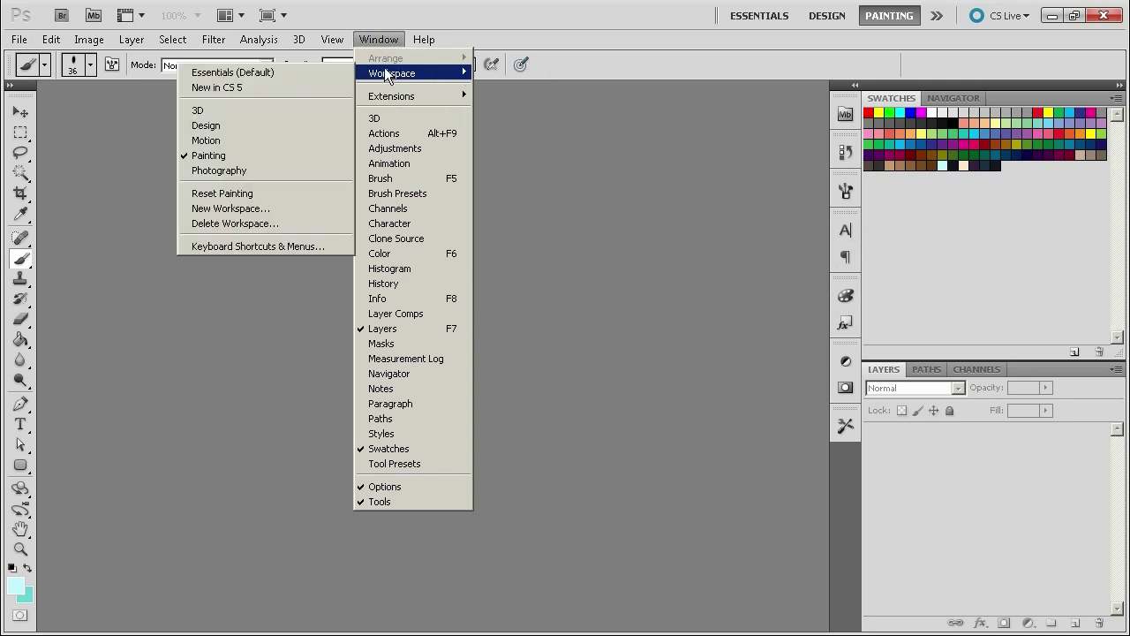
pyautogui.click(219, 155)
# - Create a new document 1920 pixels wide and 1080 pixels high
pyautogui.click(19, 39)
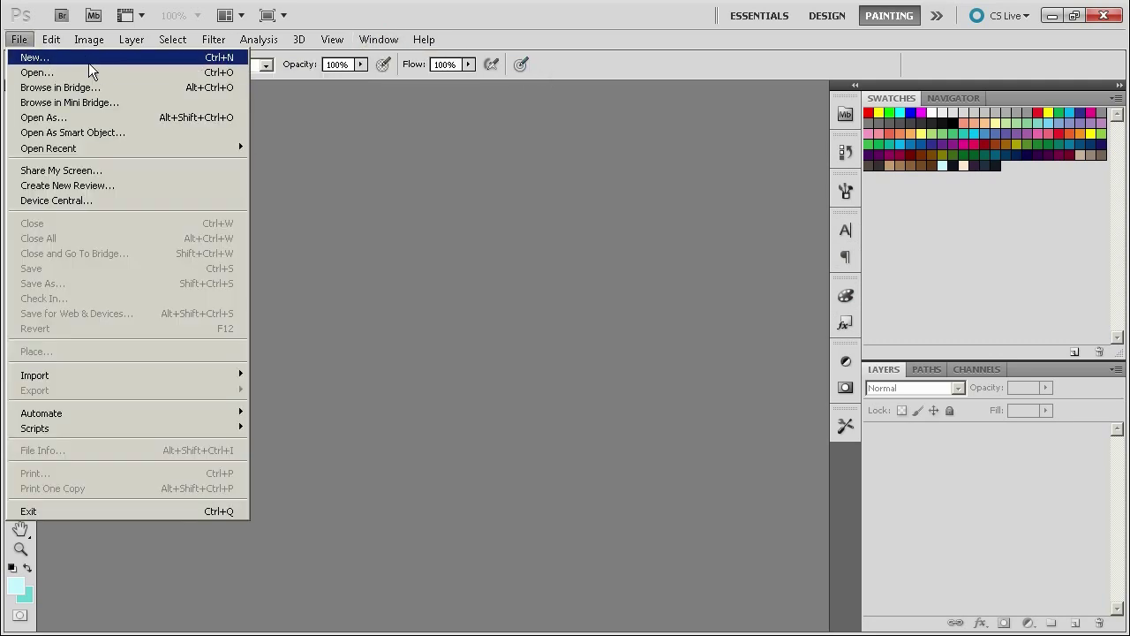
pyautogui.click(94, 54)
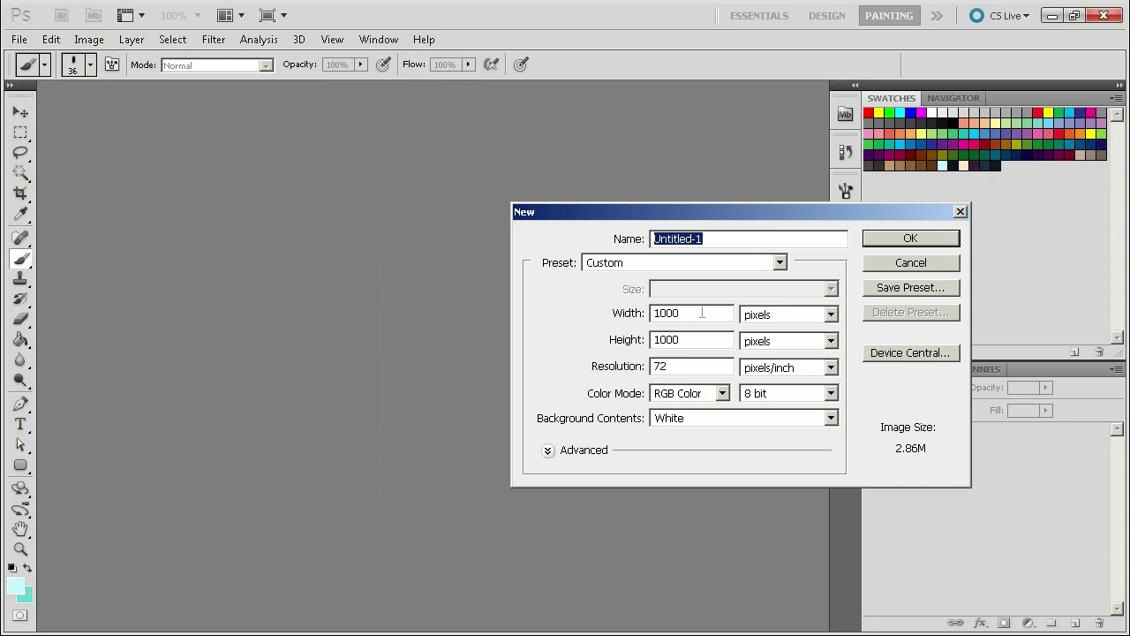
pyautogui.doubleClick(702, 312)
pyautogui.write('1920')
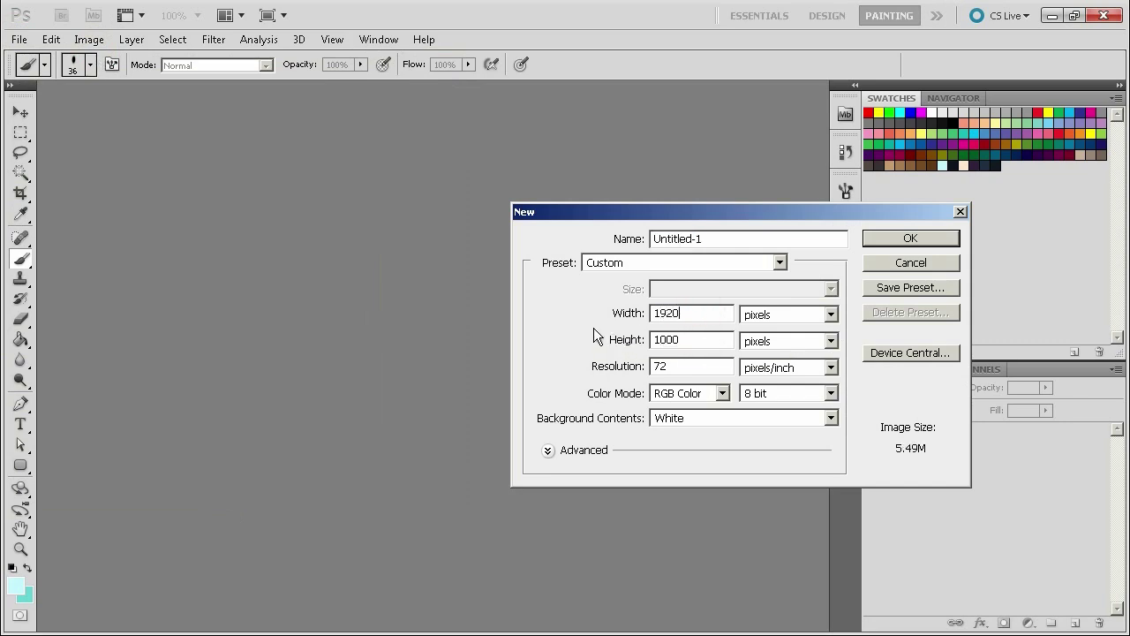
pyautogui.doubleClick(692, 340)
pyautogui.press('BackSpace')
pyautogui.write('80')
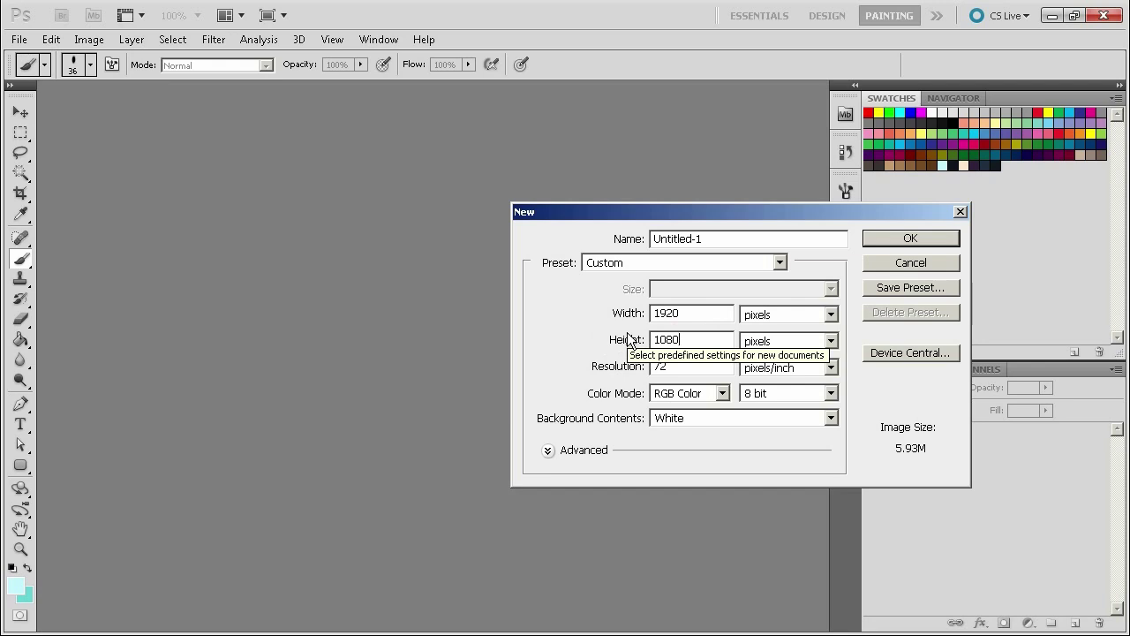
pyautogui.click(918, 238)
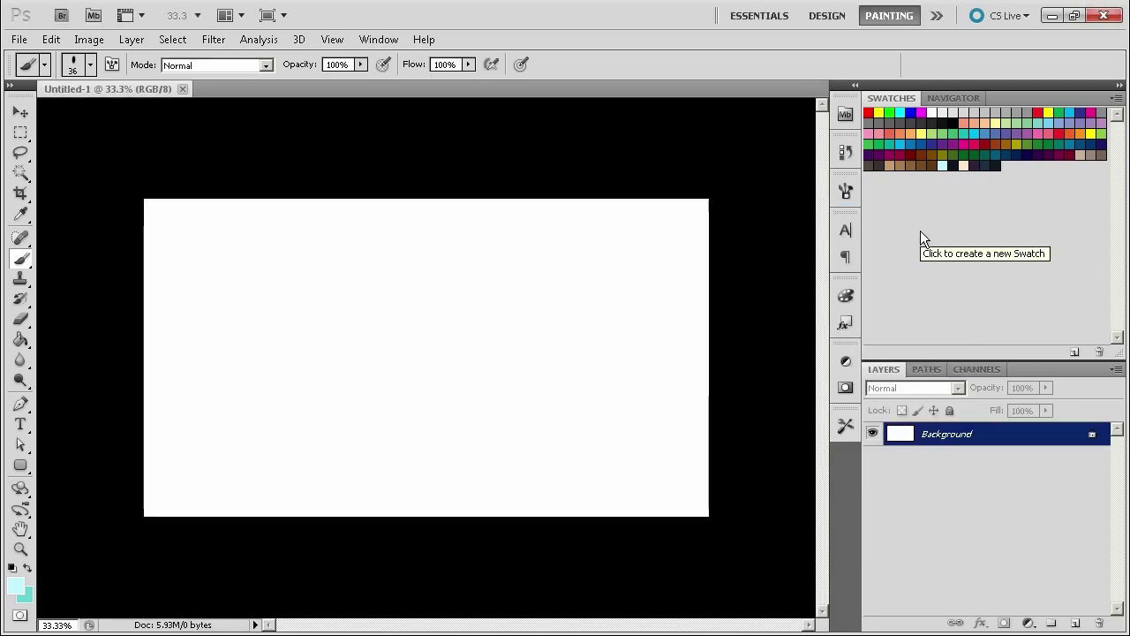
# - Add a neutral mid-grey solid color fill layer above the background, and an empty layer on top of it
pyautogui.click(1029, 625)
pyautogui.click(1033, 334)
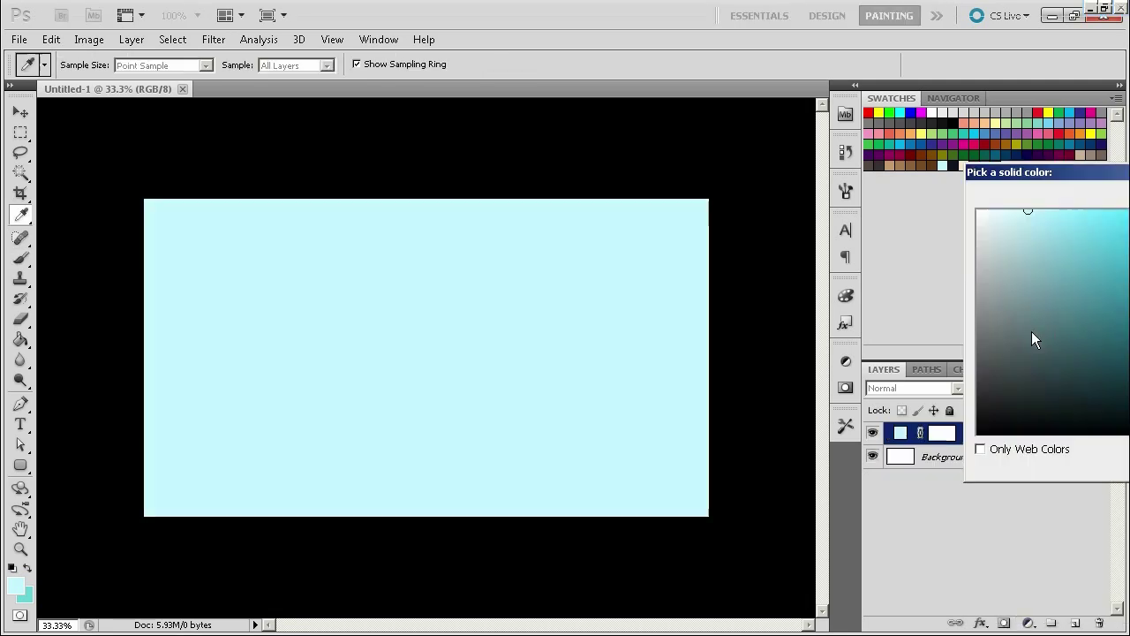
pyautogui.moveTo(1031, 331); pyautogui.dragTo(978, 330)
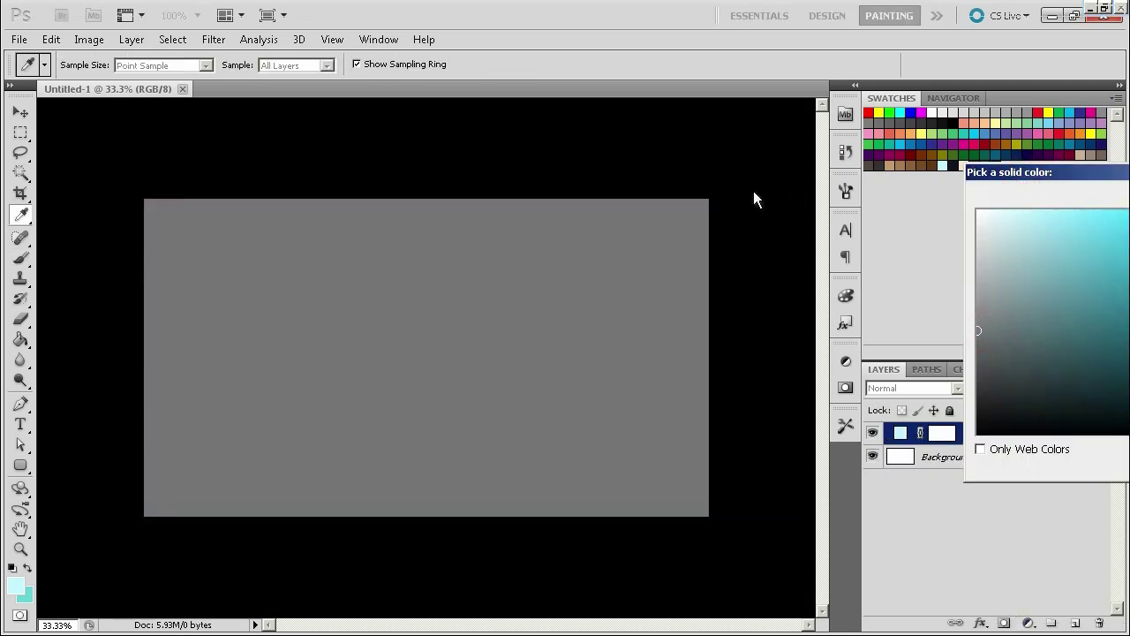
pyautogui.moveTo(1063, 175); pyautogui.dragTo(753, 191)
pyautogui.moveTo(668, 345); pyautogui.dragTo(672, 336)
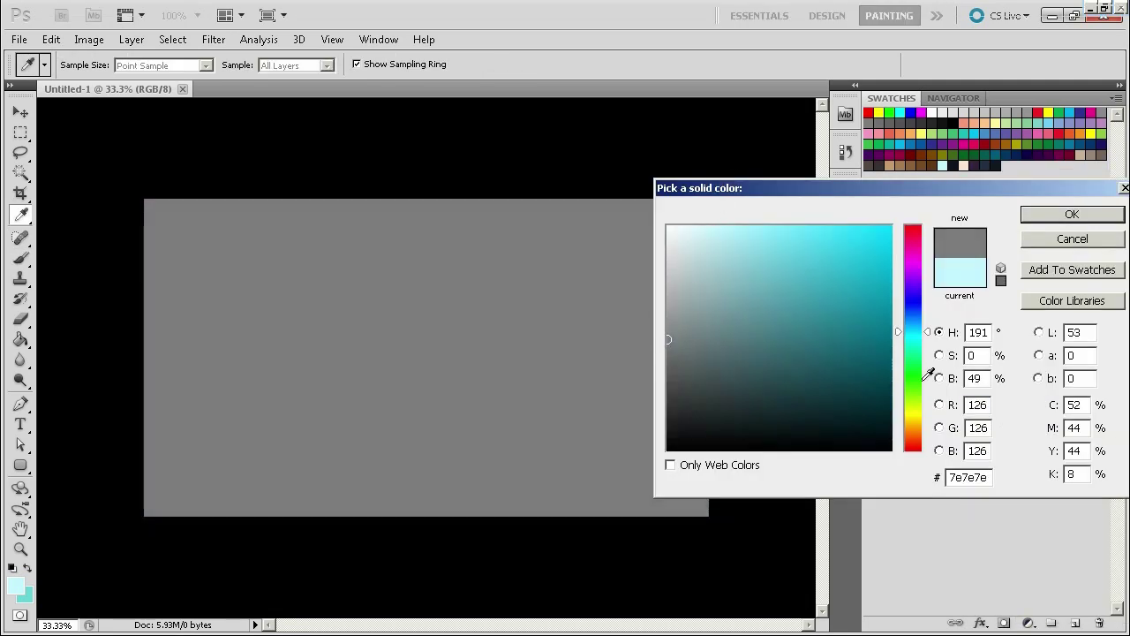
pyautogui.doubleClick(975, 378)
pyautogui.press('Return')
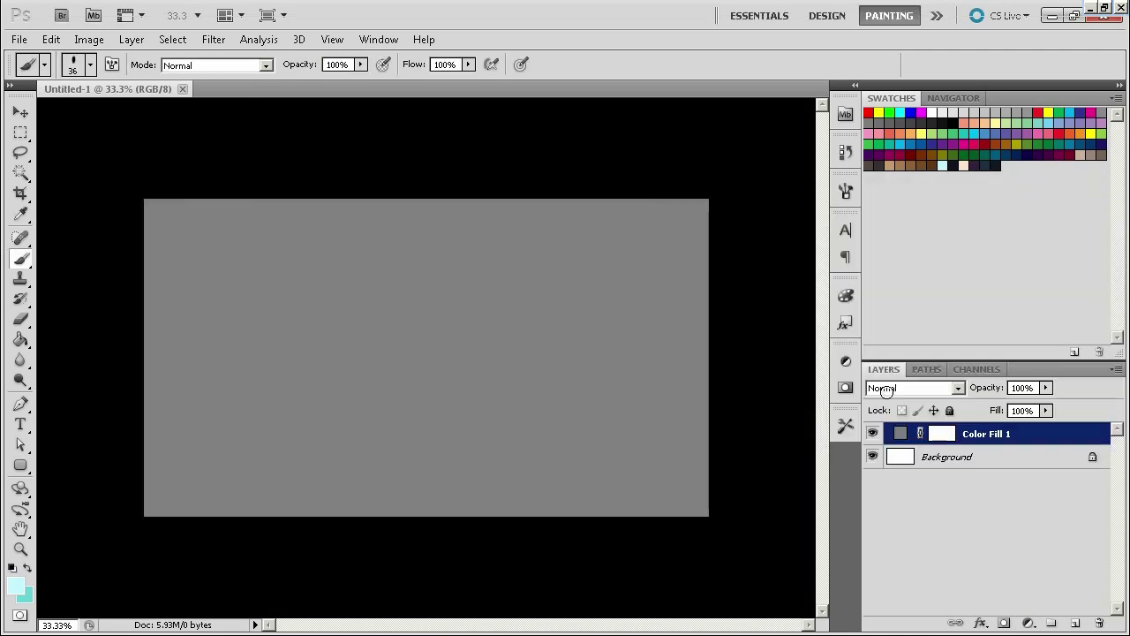
pyautogui.click(1075, 623)
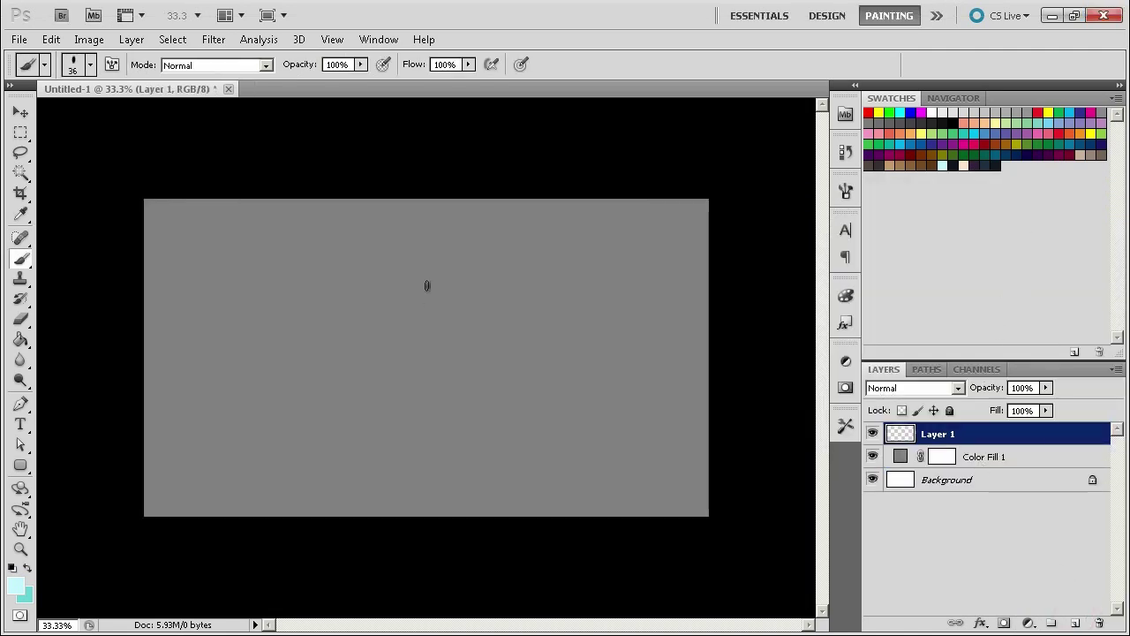
# - Try the current 36 px brush with test strokes on the empty layer and undo them
pyautogui.moveTo(438, 282)
pyautogui.mouseDown()
pyautogui.moveTo(447, 342)
pyautogui.moveTo(499, 347)
pyautogui.mouseUp()
pyautogui.hotkey('ctrl', 'z')
pyautogui.keyDown('alt'); pyautogui.click(543, 151); pyautogui.keyUp('alt')
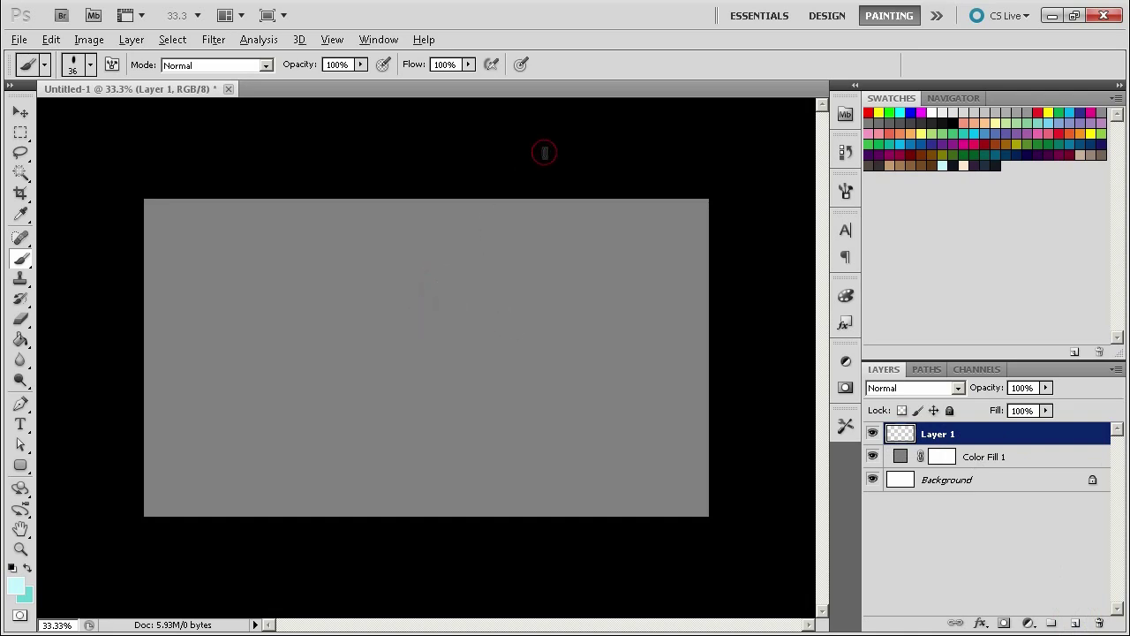
pyautogui.moveTo(454, 240)
pyautogui.mouseDown()
pyautogui.moveTo(442, 364)
pyautogui.moveTo(468, 437)
pyautogui.mouseUp()
pyautogui.hotkey('ctrl', 'z')
# - Choose the hard round brush preset with tapered stroke ends, test it with several black strokes on the canvas, and undo them
pyautogui.rightClick(463, 316)
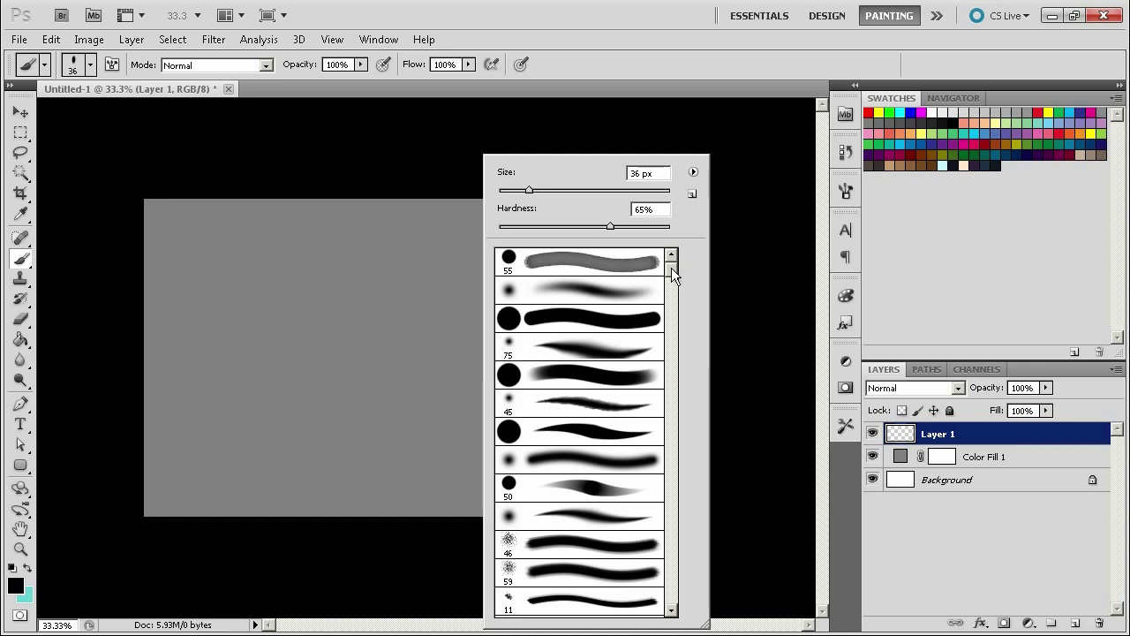
pyautogui.moveTo(671, 267)
pyautogui.mouseDown()
pyautogui.moveTo(670, 279)
pyautogui.moveTo(670, 265)
pyautogui.mouseUp()
pyautogui.click(592, 427)
pyautogui.moveTo(344, 277)
pyautogui.mouseDown()
pyautogui.moveTo(378, 322)
pyautogui.moveTo(387, 409)
pyautogui.moveTo(505, 466)
pyautogui.mouseUp()
pyautogui.hotkey('ctrl', 'z')
pyautogui.moveTo(527, 249); pyautogui.dragTo(468, 455)
pyautogui.hotkey('ctrl', 'z')
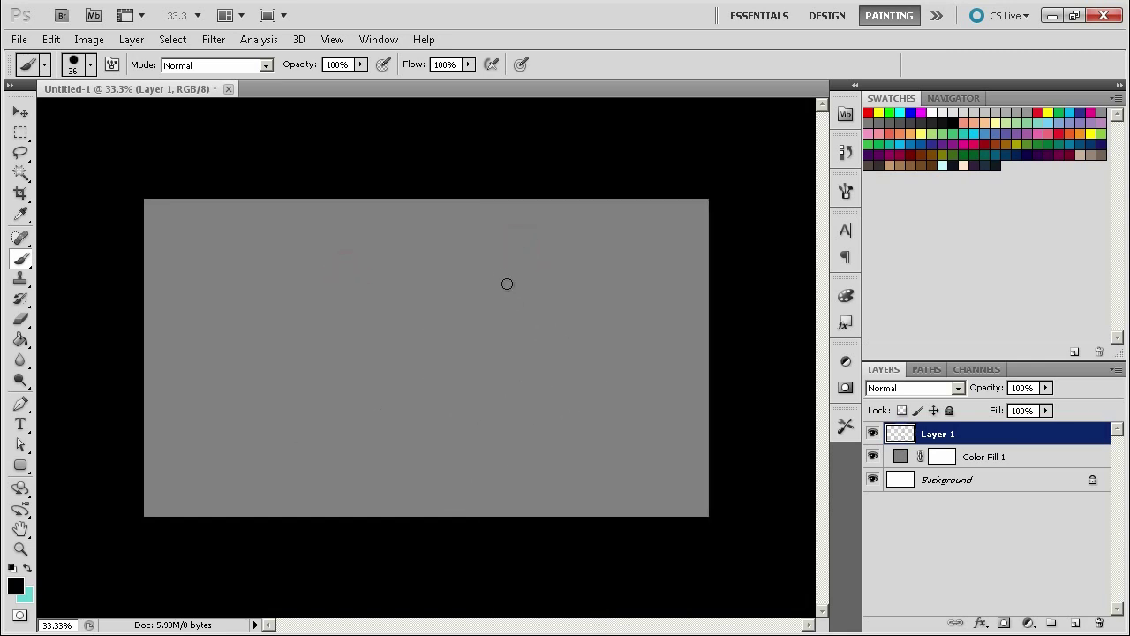
pyautogui.moveTo(468, 239)
pyautogui.mouseDown()
pyautogui.moveTo(375, 366)
pyautogui.moveTo(499, 380)
pyautogui.moveTo(569, 411)
pyautogui.mouseUp()
pyautogui.hotkey('ctrl', 'z')
# - Enable Transfer for the hard round brush and set its opacity control to Pen Pressure
pyautogui.click(844, 191)
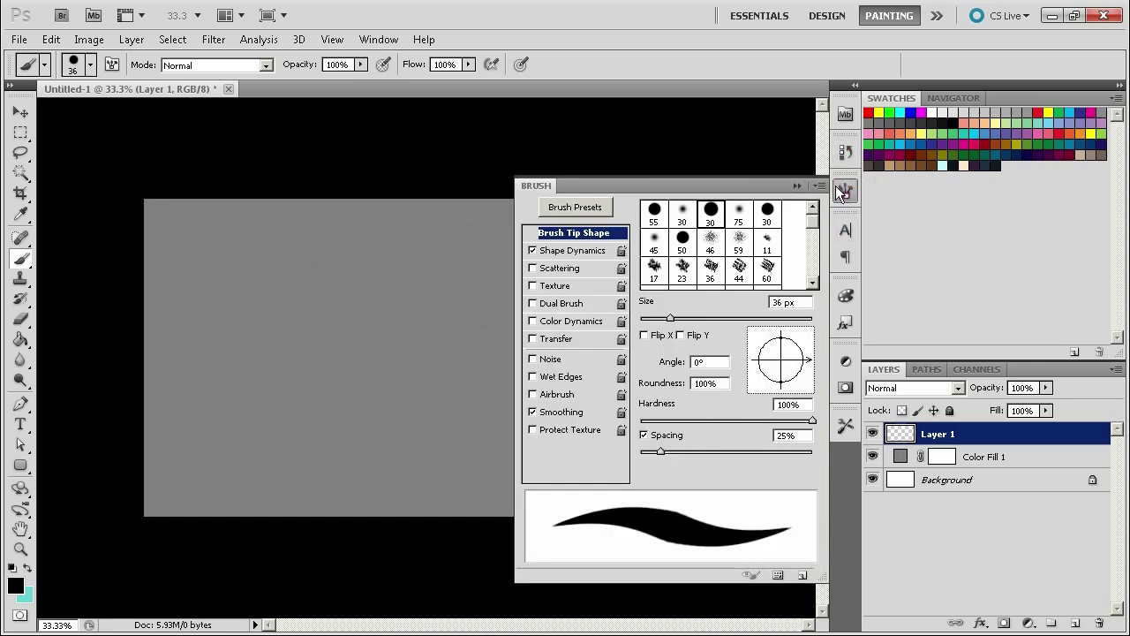
pyautogui.click(589, 251)
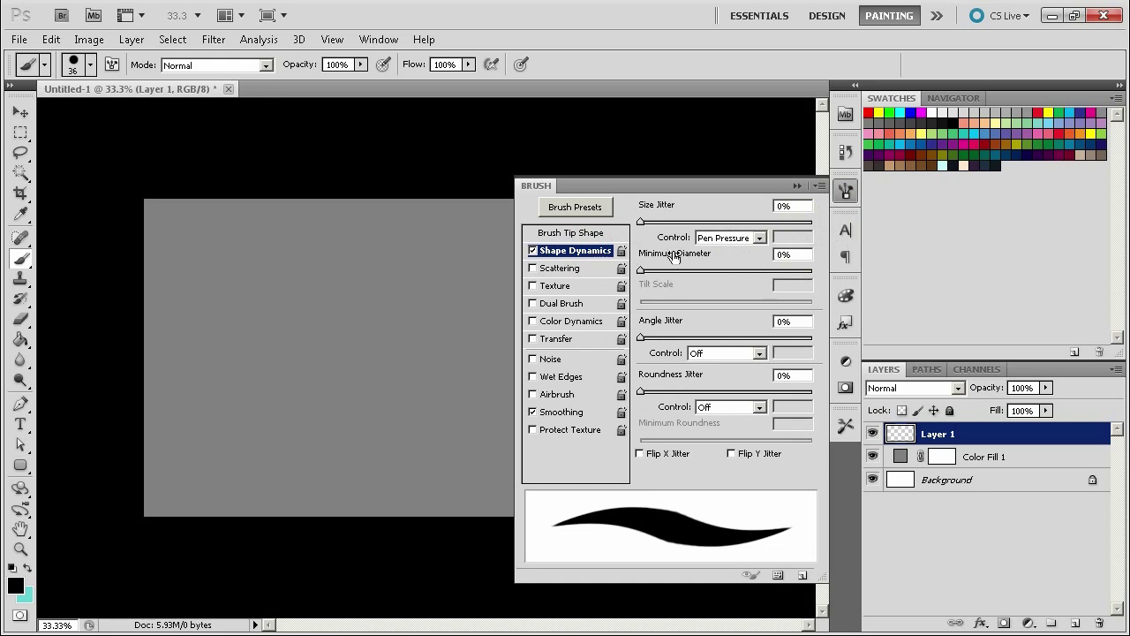
pyautogui.click(581, 335)
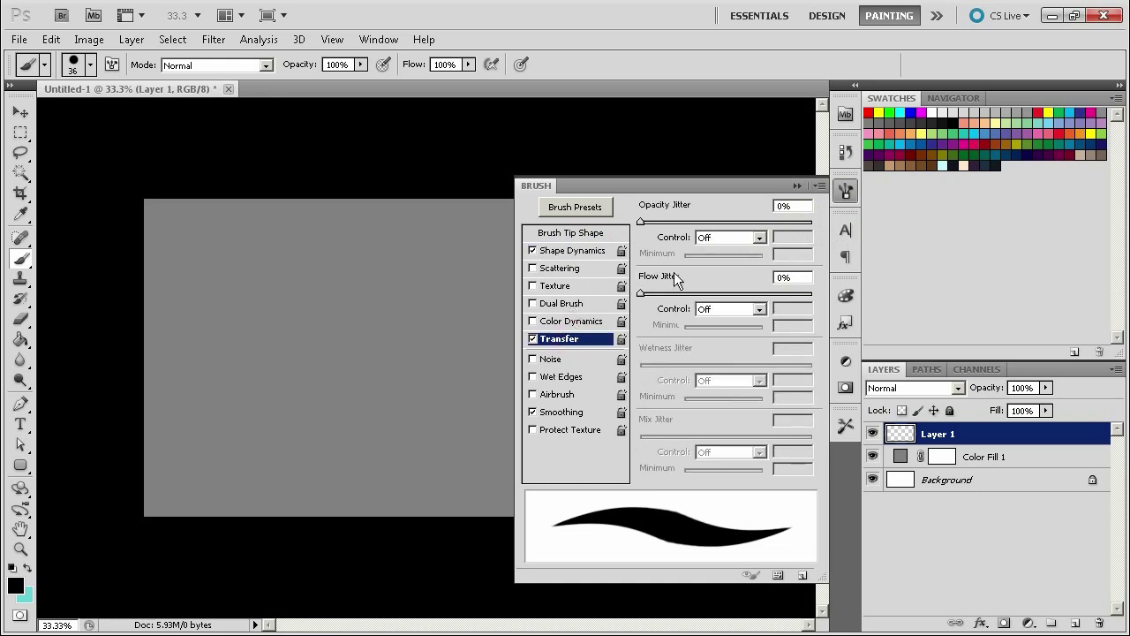
pyautogui.click(716, 236)
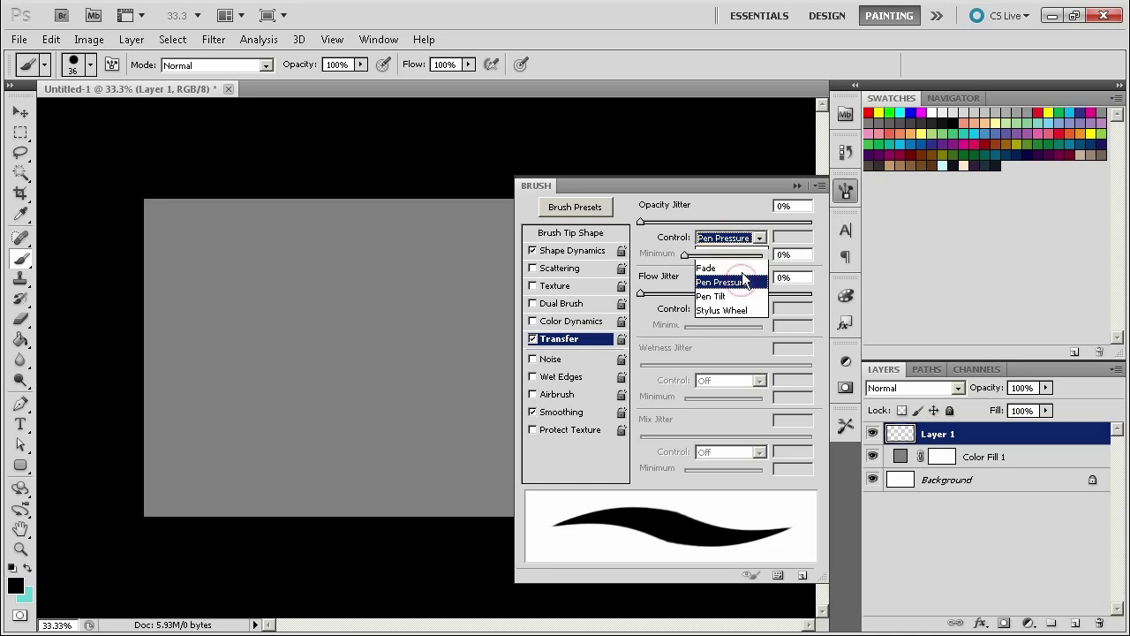
pyautogui.click(719, 275)
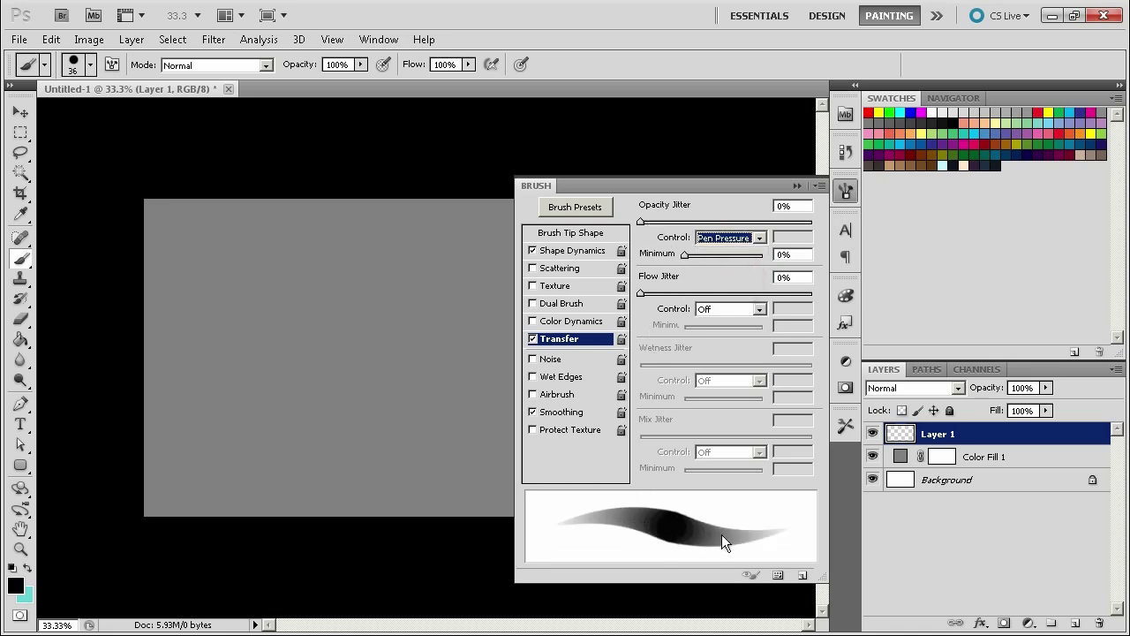
# - Reduce the spacing of the hard round brush tip to 8%
pyautogui.click(578, 251)
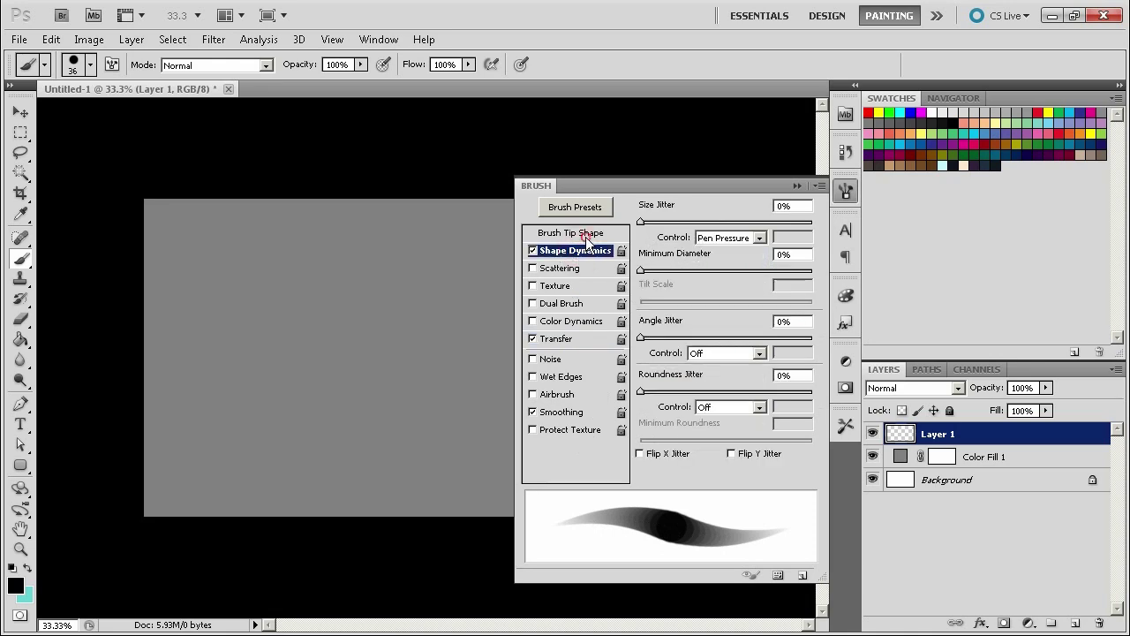
pyautogui.click(585, 235)
pyautogui.moveTo(661, 453); pyautogui.dragTo(645, 452)
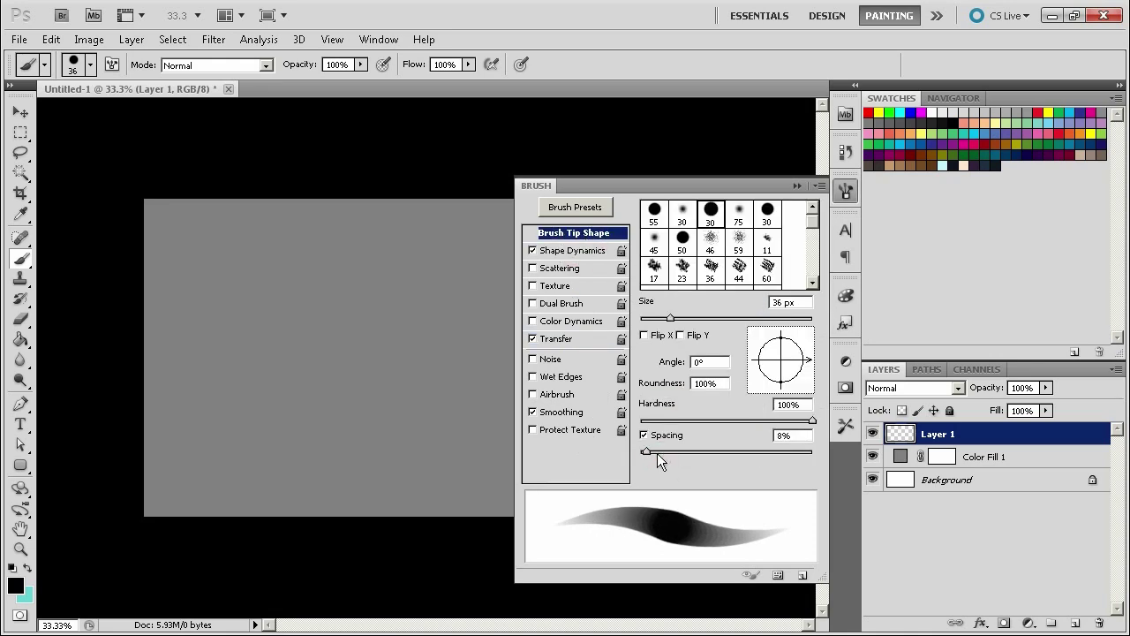
pyautogui.click(797, 185)
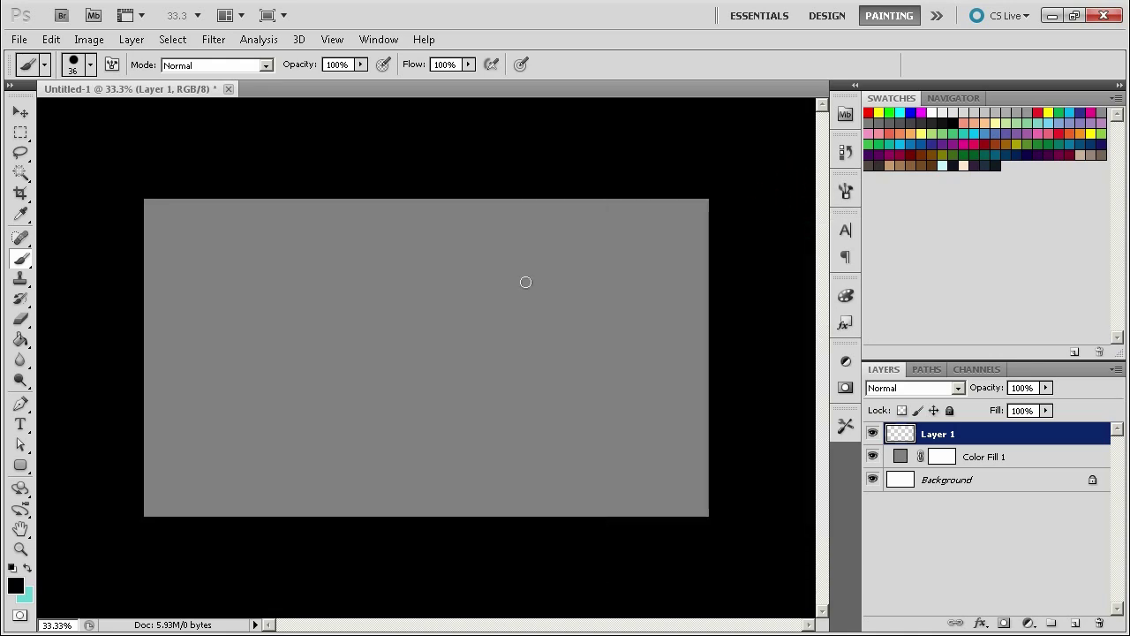
# - Test the pressure-controlled opacity with several curved strokes across the grey canvas and undo them
pyautogui.moveTo(510, 238)
pyautogui.mouseDown()
pyautogui.moveTo(369, 375)
pyautogui.moveTo(488, 408)
pyautogui.mouseUp()
pyautogui.moveTo(559, 323); pyautogui.dragTo(510, 510)
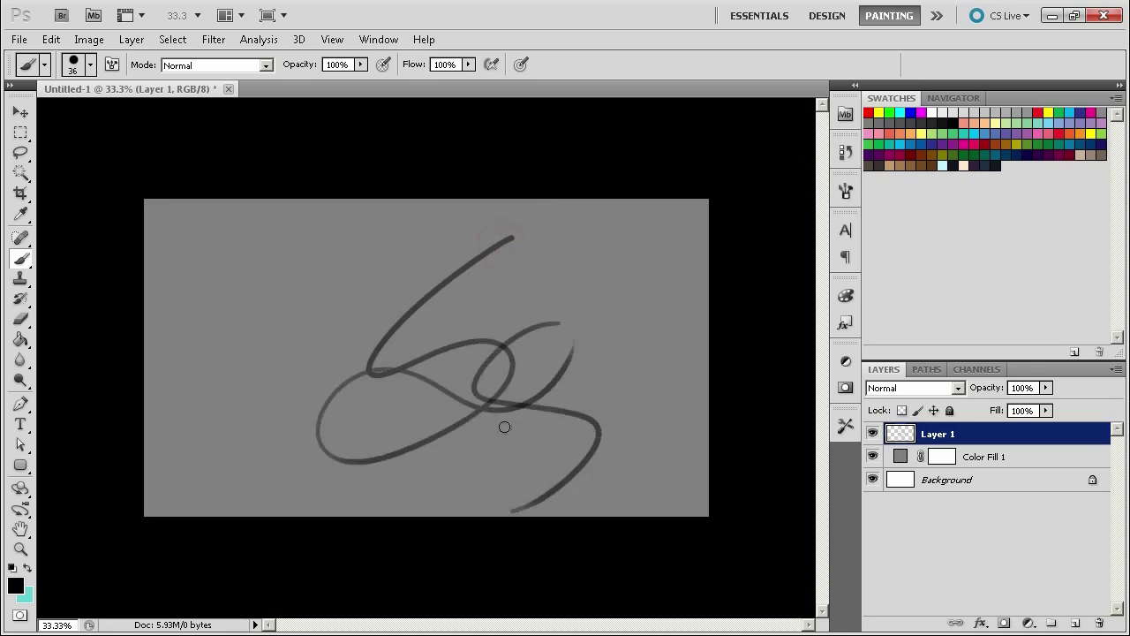
pyautogui.hotkey('ctrl', 'alt', 'z')
pyautogui.hotkey('ctrl', 'alt', 'z')
pyautogui.moveTo(561, 230)
pyautogui.mouseDown()
pyautogui.moveTo(459, 327)
pyautogui.moveTo(402, 278)
pyautogui.moveTo(609, 505)
pyautogui.mouseUp()
pyautogui.moveTo(562, 434)
pyautogui.mouseDown()
pyautogui.moveTo(434, 309)
pyautogui.moveTo(266, 372)
pyautogui.moveTo(235, 402)
pyautogui.mouseUp()
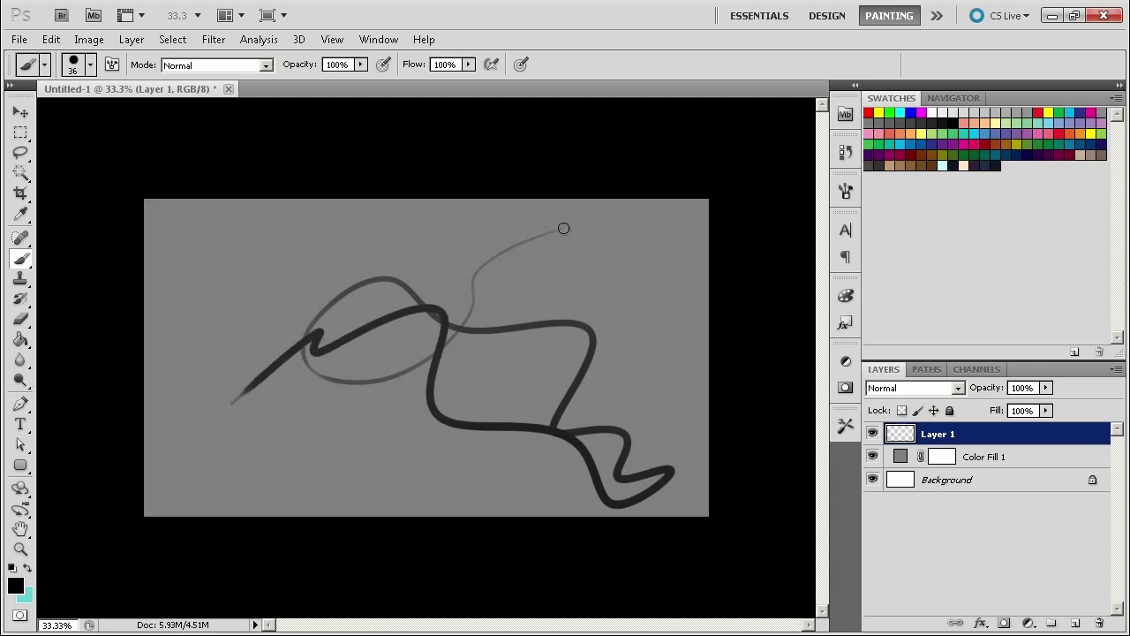
pyautogui.hotkey('ctrl', 'z')
pyautogui.moveTo(459, 235)
pyautogui.mouseDown()
pyautogui.moveTo(289, 385)
pyautogui.moveTo(503, 405)
pyautogui.mouseUp()
pyautogui.hotkey('ctrl', 'z')
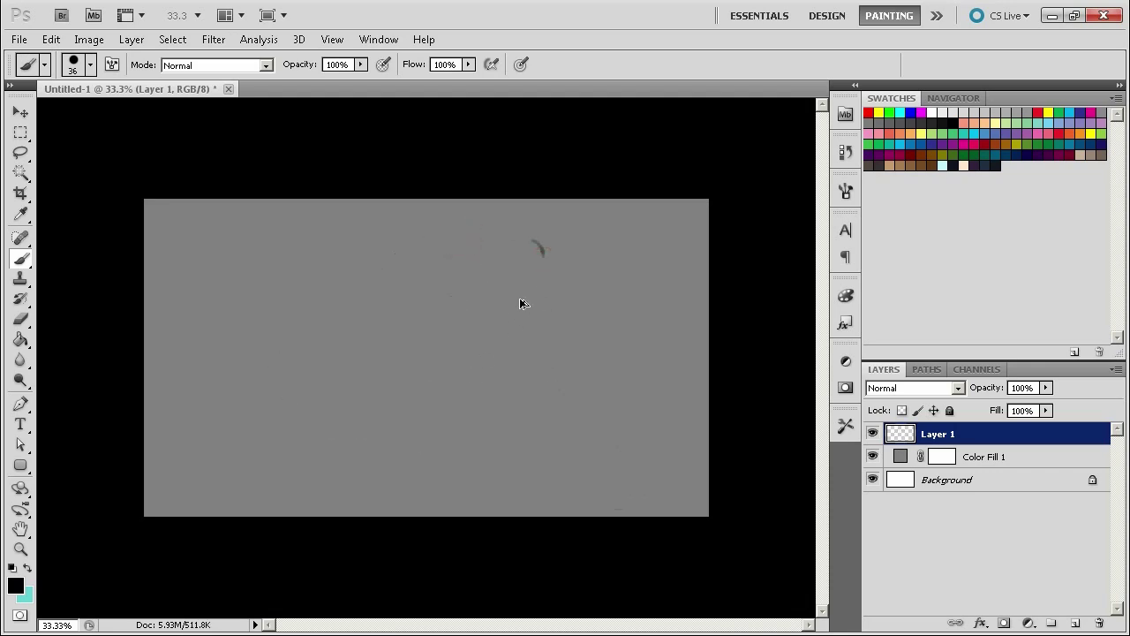
# - Enlarge the hard round brush to 125 px, test it with one stroke on the canvas, and undo it
pyautogui.press(']')
pyautogui.press(']')
pyautogui.press(']')
pyautogui.press(']')
pyautogui.press(']')
pyautogui.press(']')
pyautogui.press(']')
pyautogui.press(']')
pyautogui.moveTo(545, 239)
pyautogui.mouseDown()
pyautogui.moveTo(521, 251)
pyautogui.moveTo(536, 344)
pyautogui.mouseUp()
pyautogui.hotkey('ctrl', 'alt', 'z')
# - Save the current brush as a new preset named "Hard Round 125 1" with its size captured
pyautogui.rightClick(503, 311)
pyautogui.click(722, 193)
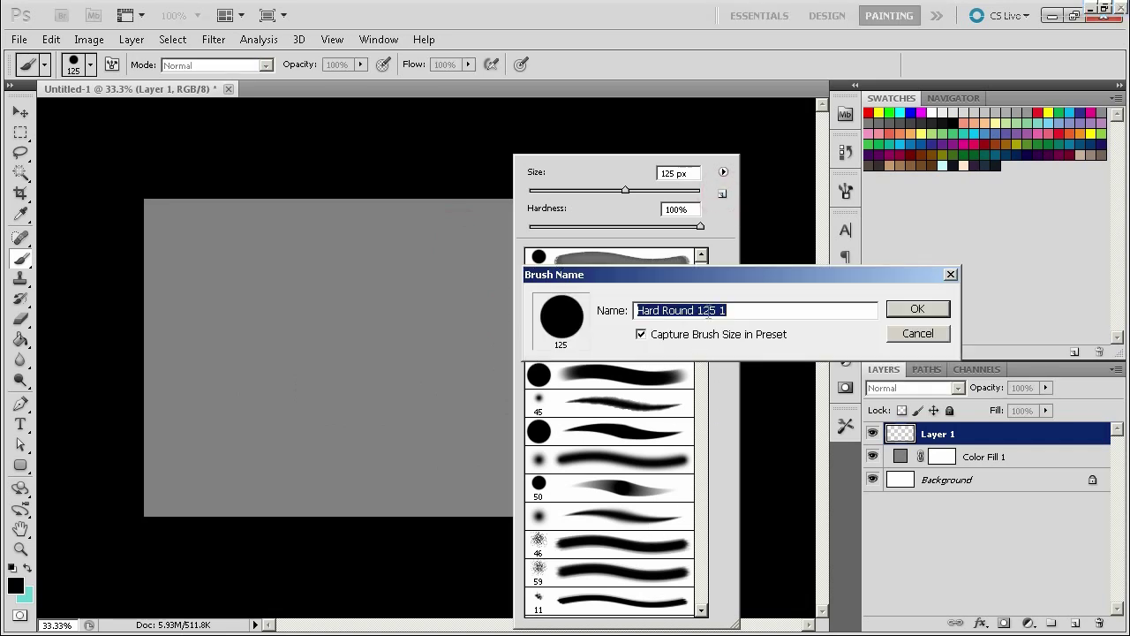
pyautogui.click(912, 306)
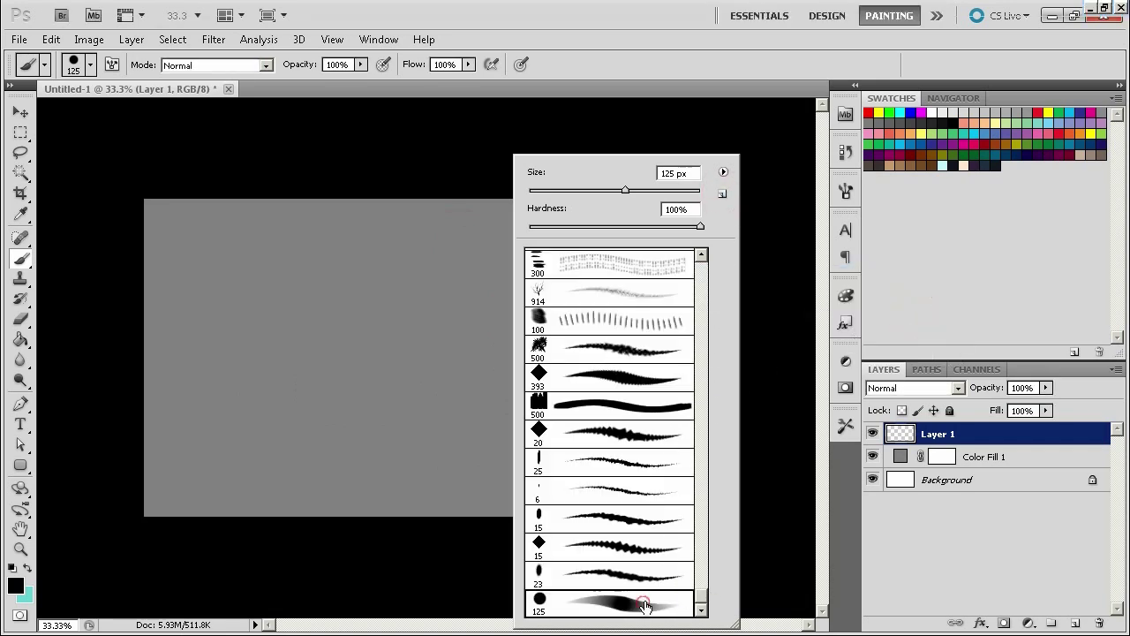
pyautogui.rightClick(627, 604)
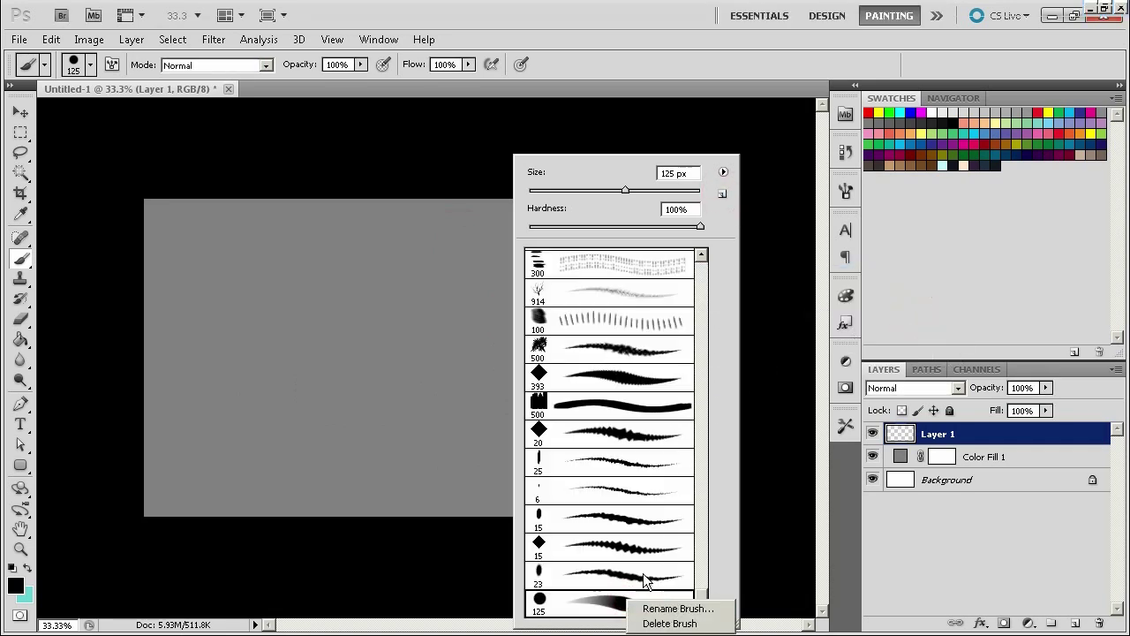
pyautogui.click(643, 580)
# - Choose the 23 px elliptical brush preset with 65% hardness, test it with several wavy strokes, and undo them
pyautogui.click(638, 578)
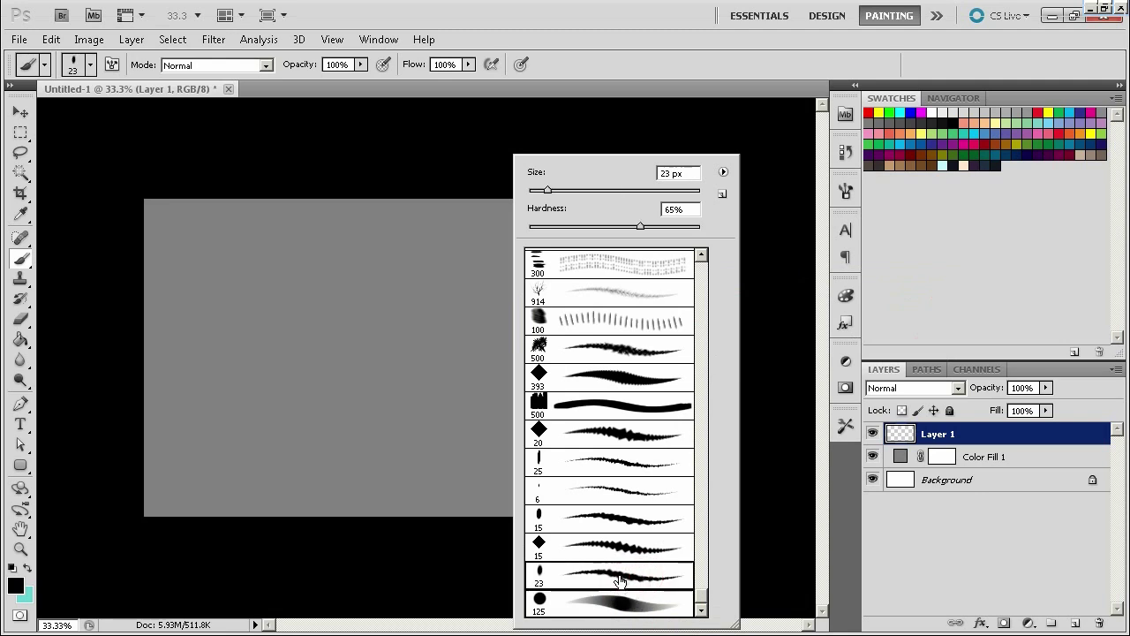
pyautogui.moveTo(397, 263)
pyautogui.mouseDown()
pyautogui.moveTo(436, 430)
pyautogui.moveTo(576, 434)
pyautogui.mouseUp()
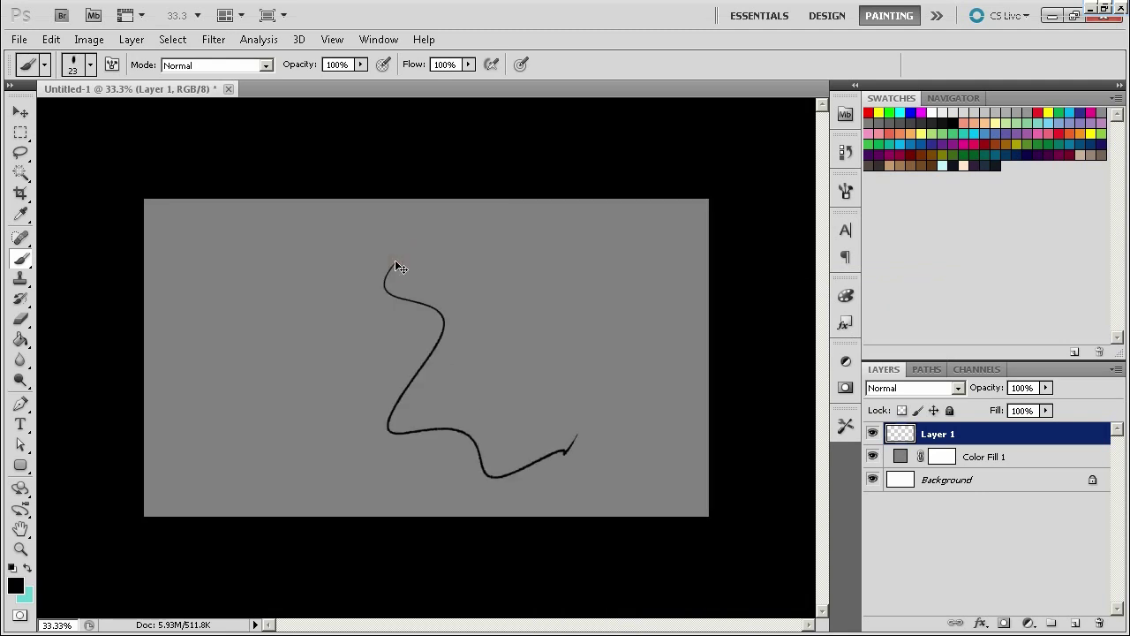
pyautogui.hotkey('ctrl', 'z')
pyautogui.hotkey('ctrl', '+')
pyautogui.moveTo(540, 228)
pyautogui.mouseDown()
pyautogui.moveTo(419, 394)
pyautogui.moveTo(486, 472)
pyautogui.moveTo(603, 516)
pyautogui.mouseUp()
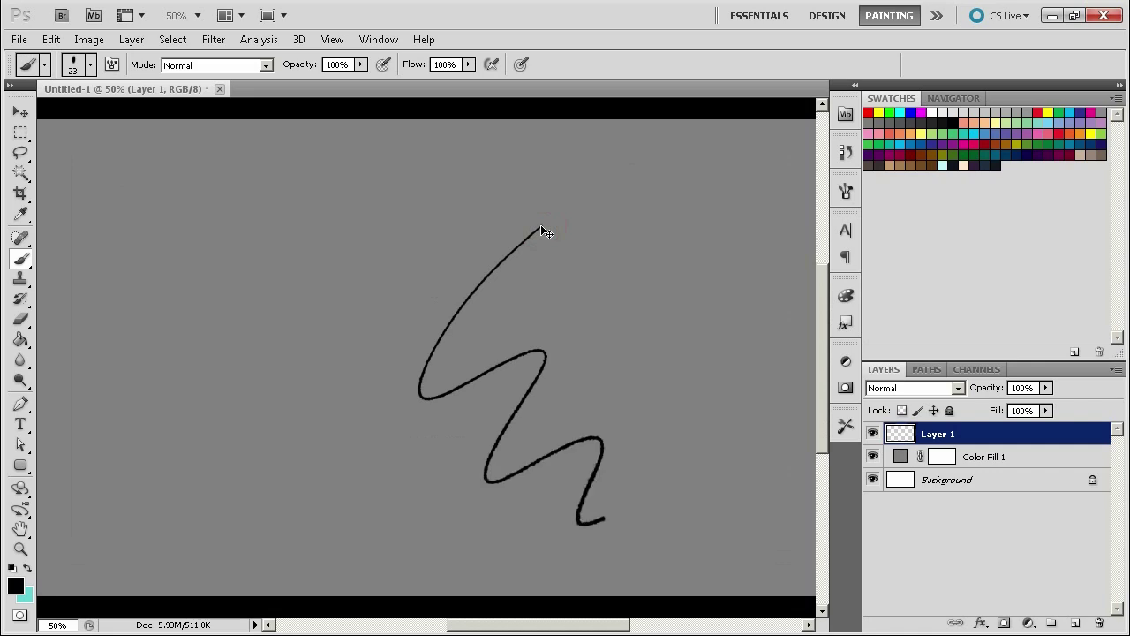
pyautogui.hotkey('ctrl', 'z')
pyautogui.hotkey('ctrl', '-')
pyautogui.moveTo(431, 263)
pyautogui.mouseDown()
pyautogui.moveTo(500, 290)
pyautogui.moveTo(582, 491)
pyautogui.mouseUp()
pyautogui.hotkey('ctrl', 'z')
pyautogui.moveTo(490, 379)
pyautogui.mouseDown()
pyautogui.moveTo(453, 351)
pyautogui.moveTo(603, 343)
pyautogui.mouseUp()
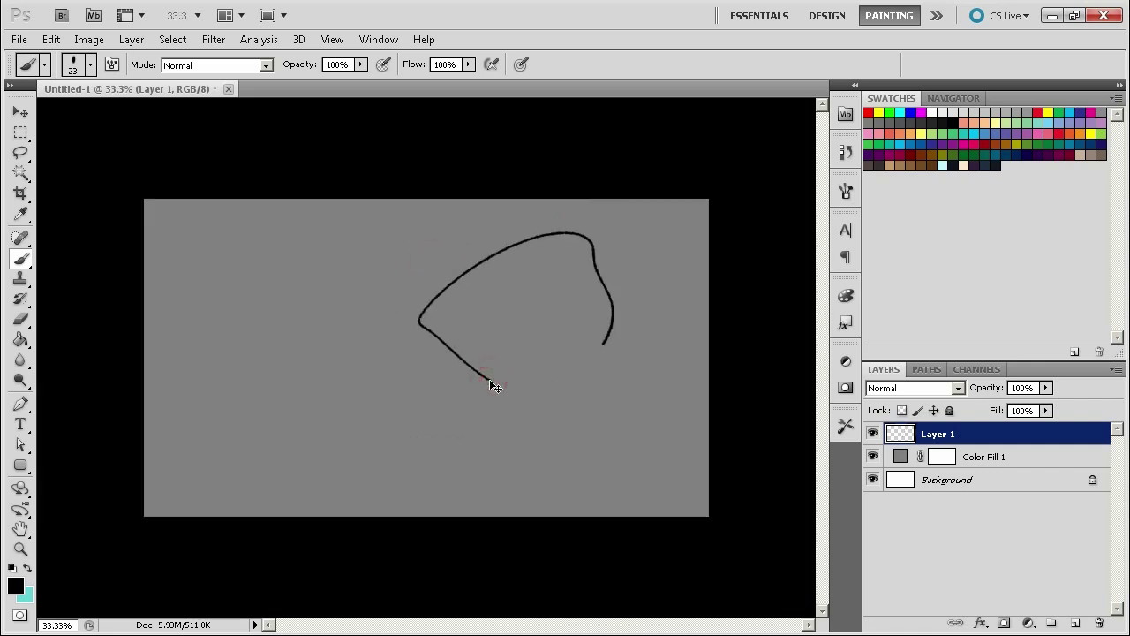
pyautogui.hotkey('ctrl', 'z')
# - Try pen-pressure Transfer on the 23 px brush with a test stroke and undo the stroke
pyautogui.click(845, 190)
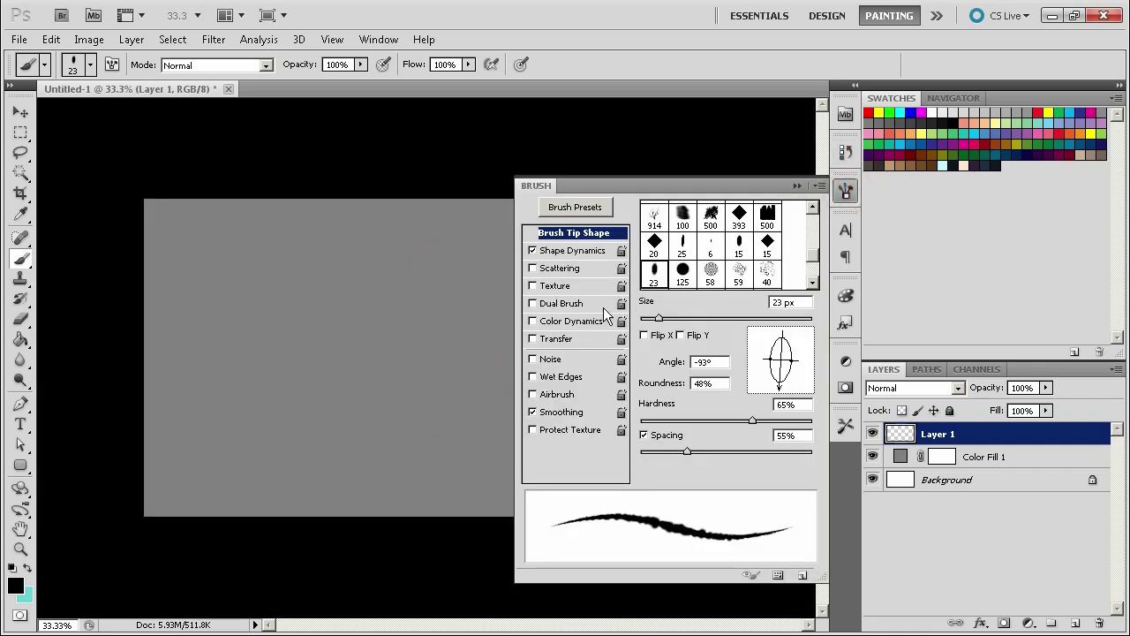
pyautogui.click(562, 338)
pyautogui.moveTo(425, 332)
pyautogui.mouseDown()
pyautogui.moveTo(489, 439)
pyautogui.moveTo(380, 377)
pyautogui.moveTo(355, 310)
pyautogui.mouseUp()
pyautogui.hotkey('ctrl', 'z')
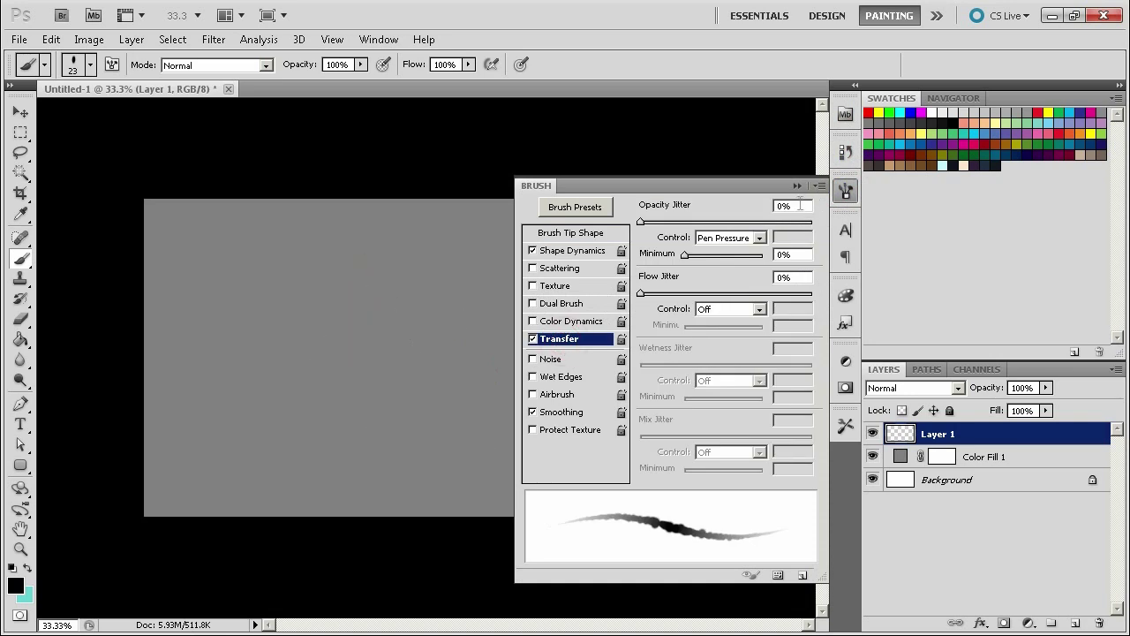
pyautogui.click(798, 186)
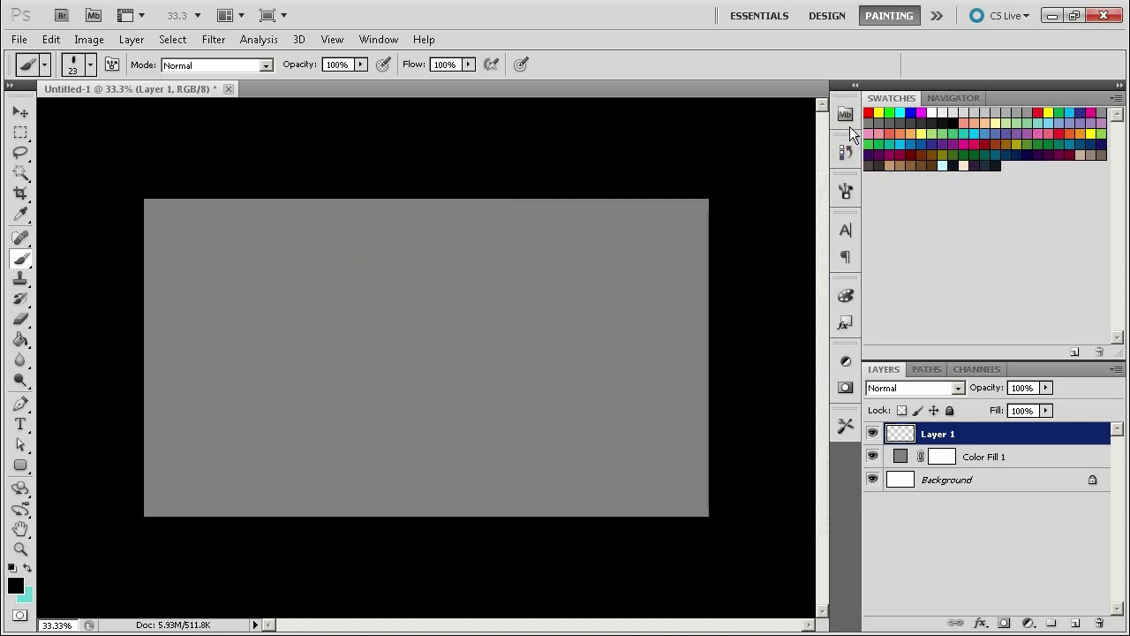
# - Set the 23 px brush tip's roundness to 52% and spacing to 45%, and disable Transfer
pyautogui.click(844, 192)
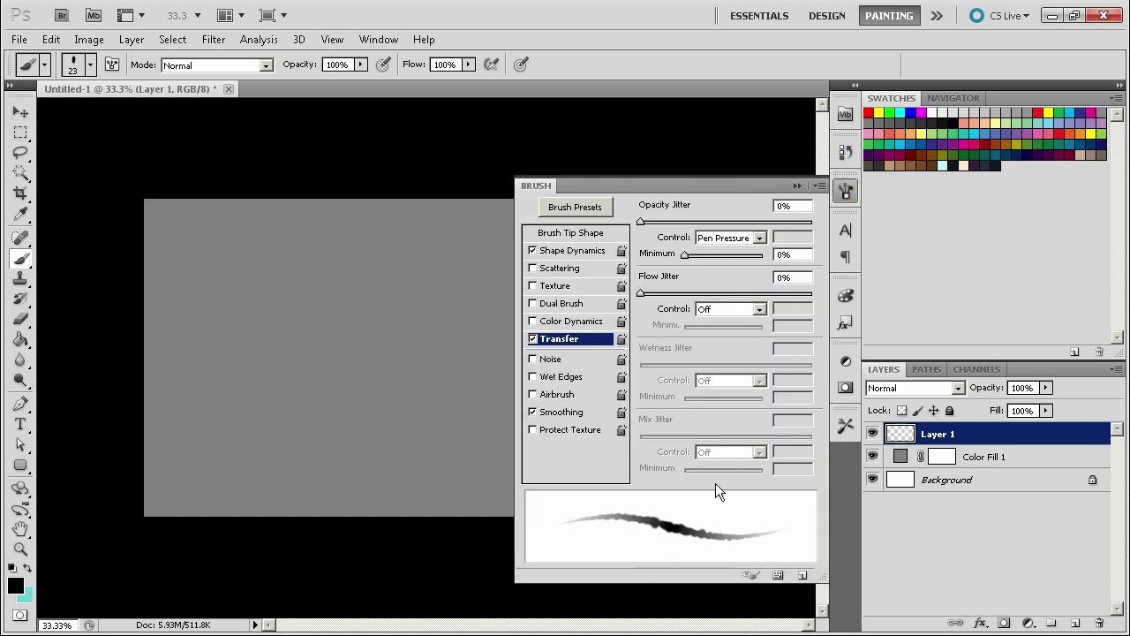
pyautogui.click(583, 232)
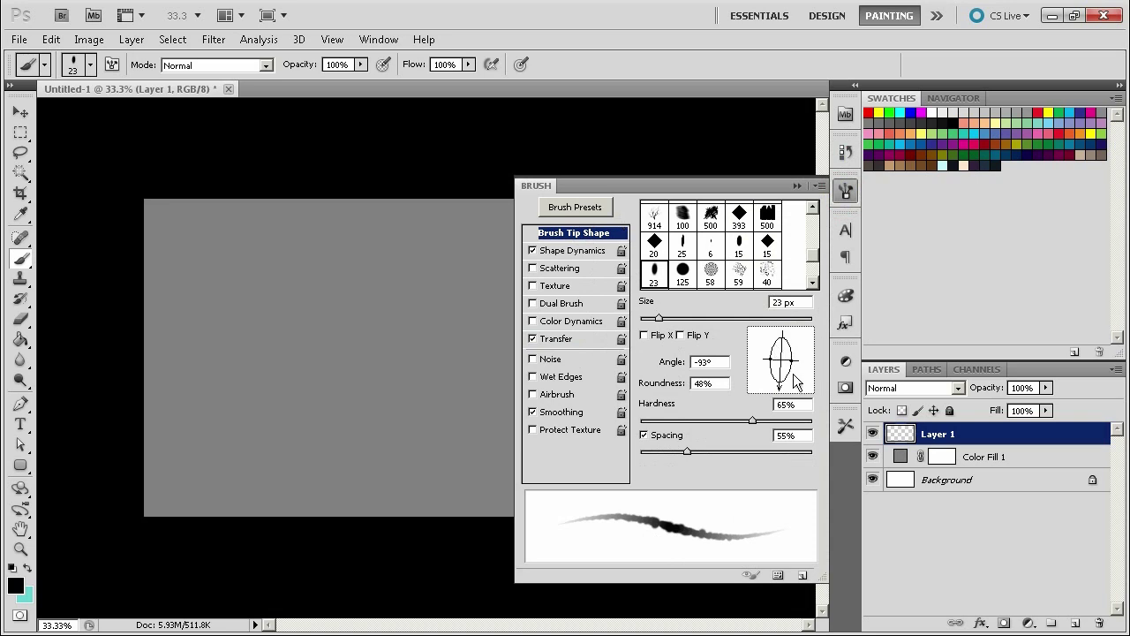
pyautogui.moveTo(792, 361); pyautogui.dragTo(795, 366)
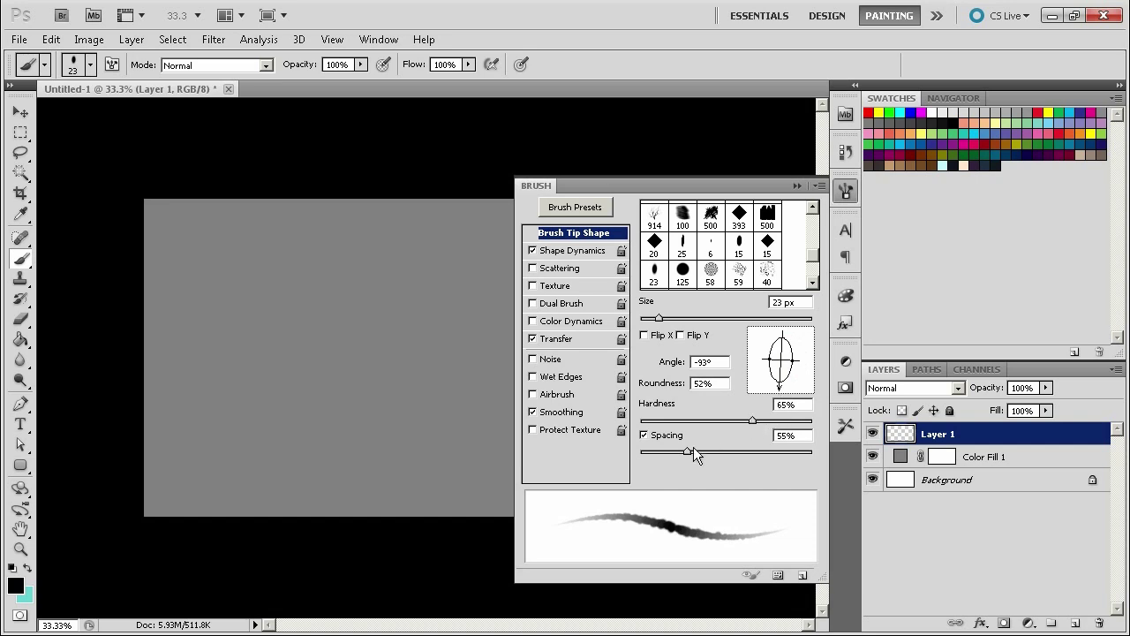
pyautogui.moveTo(690, 453)
pyautogui.mouseDown()
pyautogui.moveTo(661, 453)
pyautogui.moveTo(688, 451)
pyautogui.moveTo(678, 452)
pyautogui.mouseUp()
pyautogui.click(532, 338)
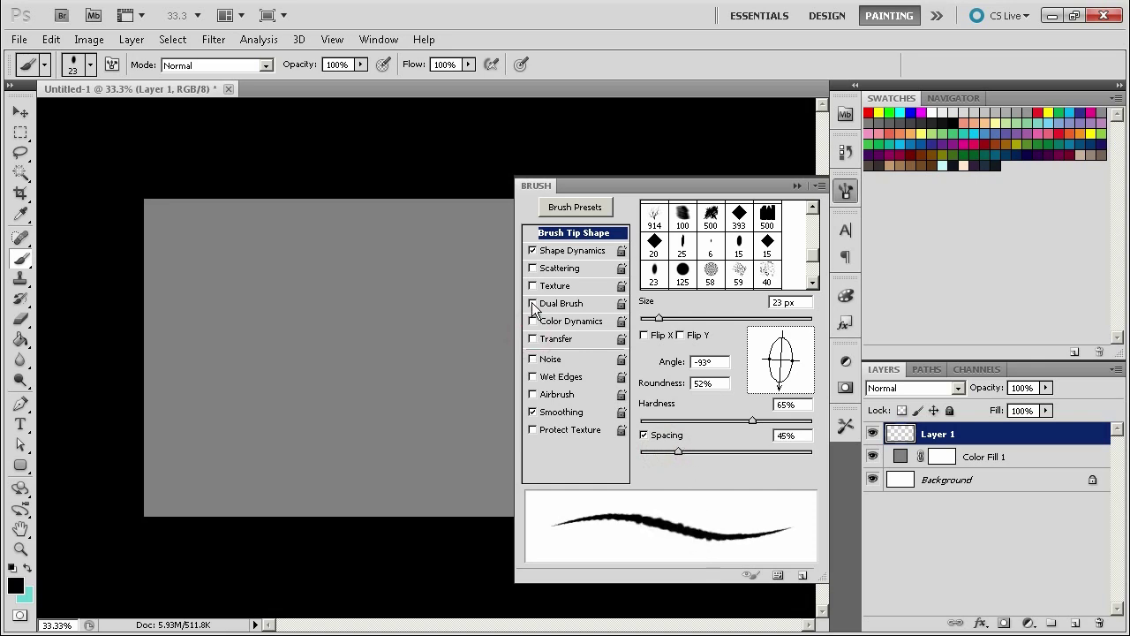
# - Set the brush's size jitter to 18% and minimum roundness to 26%, and try an angle jitter of 10%
pyautogui.click(570, 251)
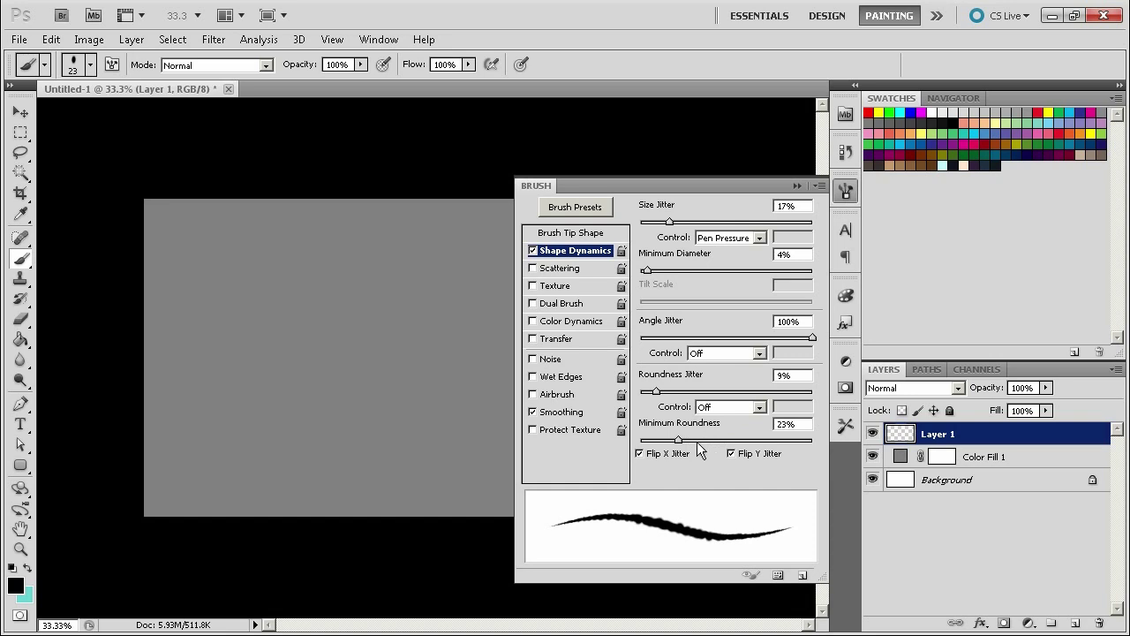
pyautogui.moveTo(684, 441); pyautogui.dragTo(645, 444)
pyautogui.moveTo(669, 222); pyautogui.dragTo(671, 222)
pyautogui.moveTo(811, 338)
pyautogui.mouseDown()
pyautogui.moveTo(641, 338)
pyautogui.moveTo(657, 338)
pyautogui.mouseUp()
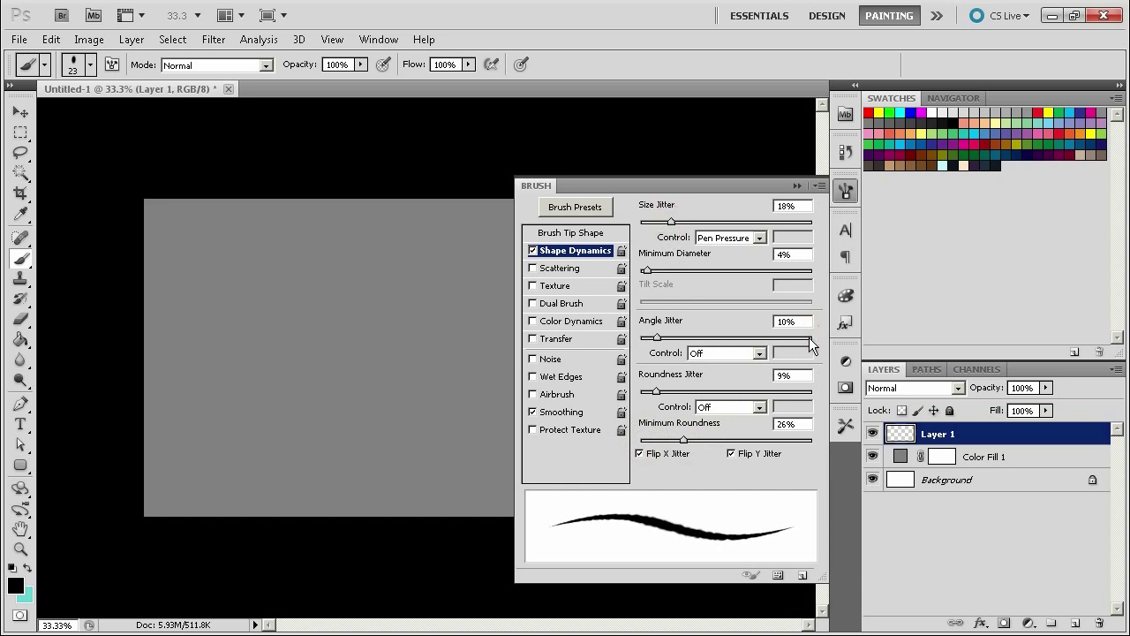
pyautogui.click(808, 337)
# - Test the adjusted elliptical brush with several long strokes on the canvas and undo each one
pyautogui.moveTo(415, 234)
pyautogui.mouseDown()
pyautogui.moveTo(386, 422)
pyautogui.moveTo(485, 446)
pyautogui.mouseUp()
pyautogui.hotkey('ctrl', 'z')
pyautogui.click(798, 185)
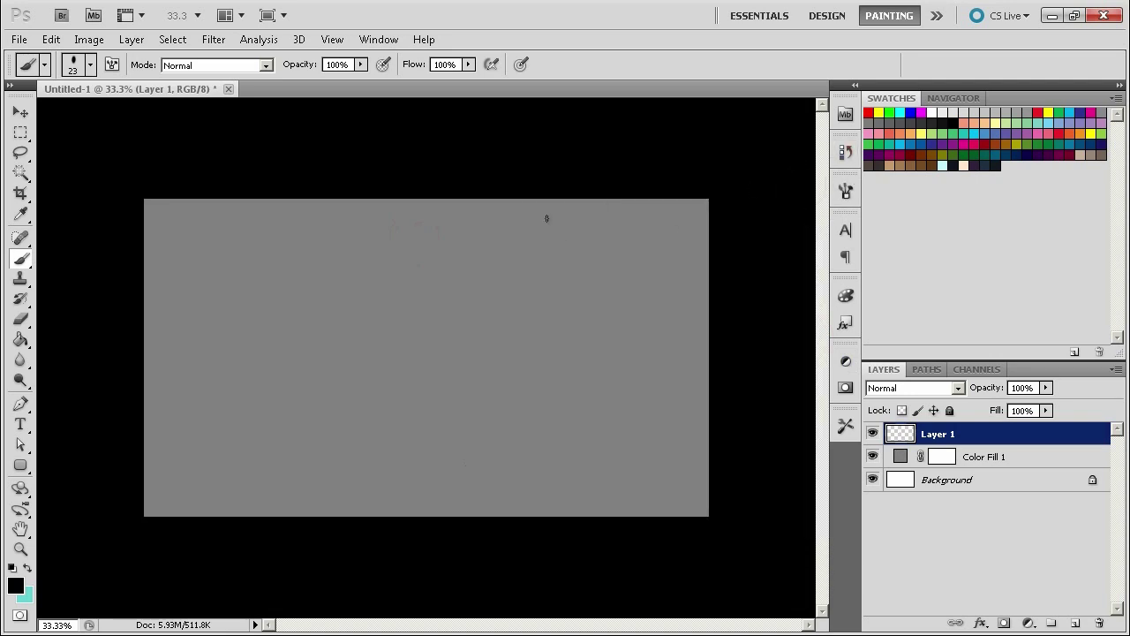
pyautogui.moveTo(545, 217)
pyautogui.mouseDown()
pyautogui.moveTo(448, 437)
pyautogui.moveTo(627, 385)
pyautogui.mouseUp()
pyautogui.hotkey('ctrl', 'z')
pyautogui.moveTo(490, 233)
pyautogui.mouseDown()
pyautogui.moveTo(348, 449)
pyautogui.moveTo(403, 373)
pyautogui.moveTo(327, 446)
pyautogui.mouseUp()
pyautogui.hotkey('ctrl', 'z')
# - Try the tool presets "J - faktura1" and "J - oils" with a test stroke each, undoing both strokes
pyautogui.click(845, 426)
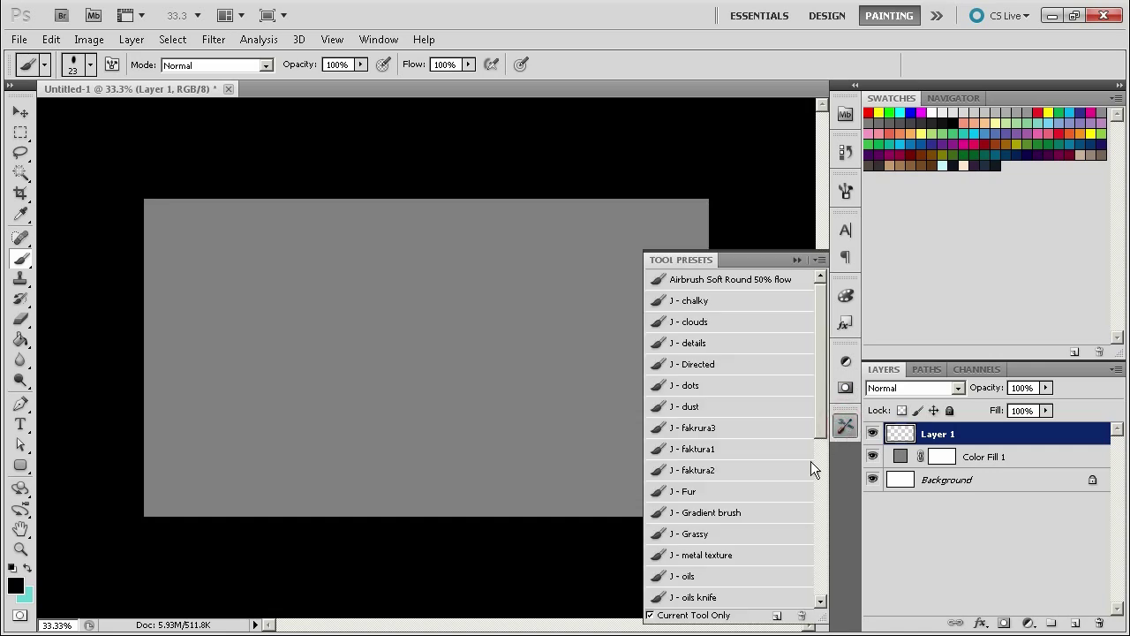
pyautogui.click(676, 448)
pyautogui.moveTo(471, 320)
pyautogui.mouseDown()
pyautogui.moveTo(453, 273)
pyautogui.moveTo(495, 442)
pyautogui.mouseUp()
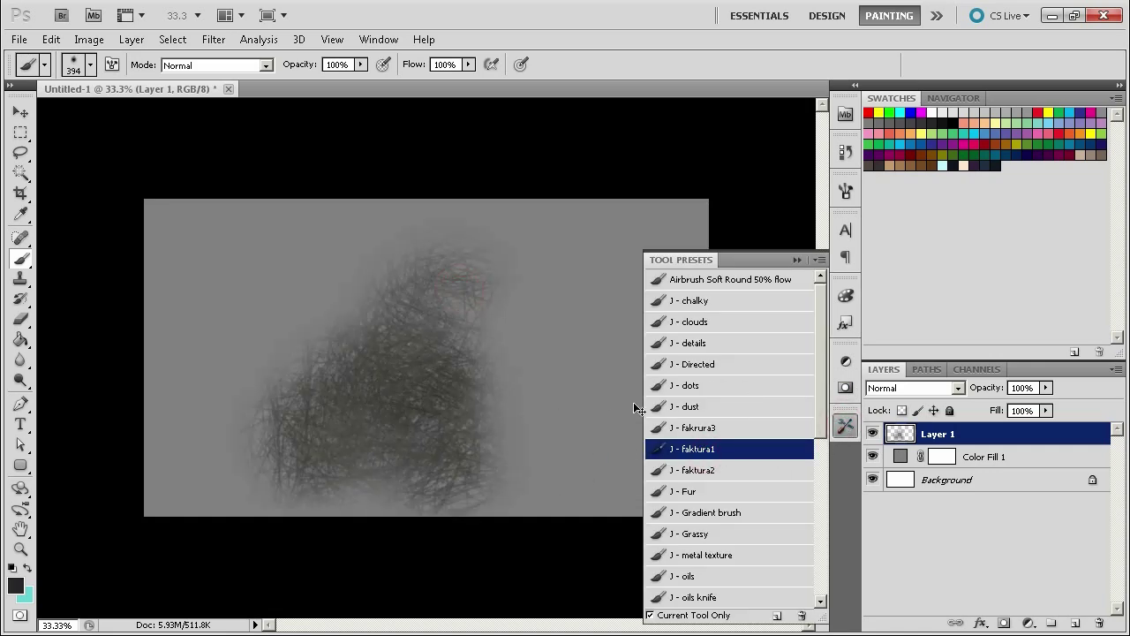
pyautogui.hotkey('ctrl', 'z')
pyautogui.click(717, 578)
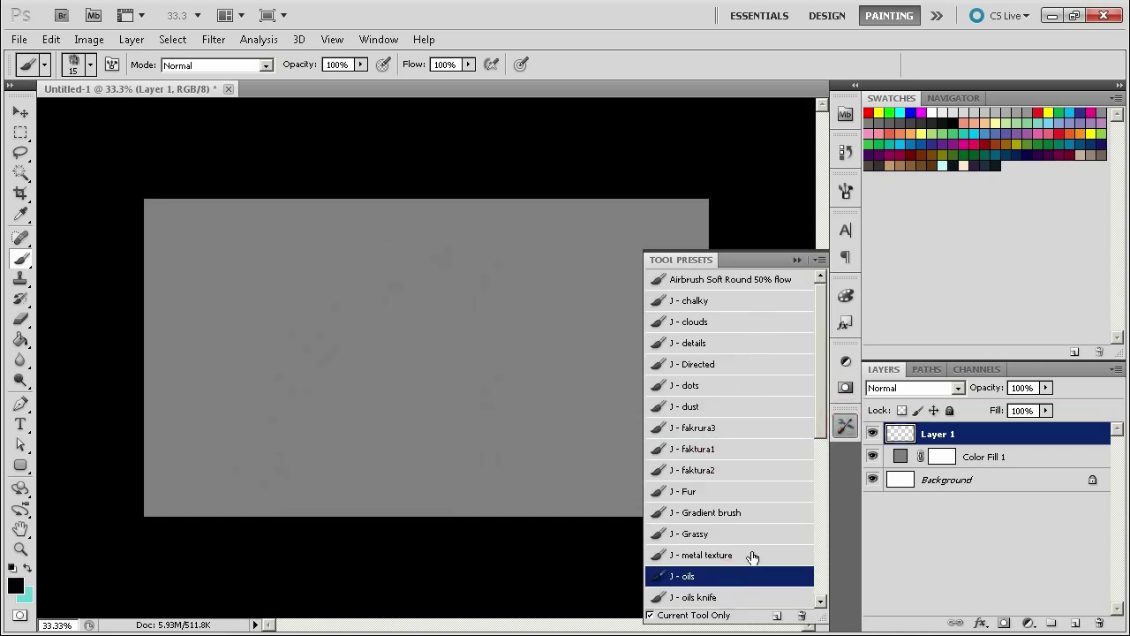
pyautogui.moveTo(505, 265)
pyautogui.mouseDown()
pyautogui.moveTo(466, 447)
pyautogui.moveTo(395, 367)
pyautogui.moveTo(400, 477)
pyautogui.moveTo(555, 492)
pyautogui.moveTo(609, 507)
pyautogui.mouseUp()
pyautogui.hotkey('ctrl', 'z')
pyautogui.click(799, 261)
# - Switch back to the 23 px elliptical brush preset, test it with two strokes, and undo them
pyautogui.rightClick(680, 285)
pyautogui.click(683, 578)
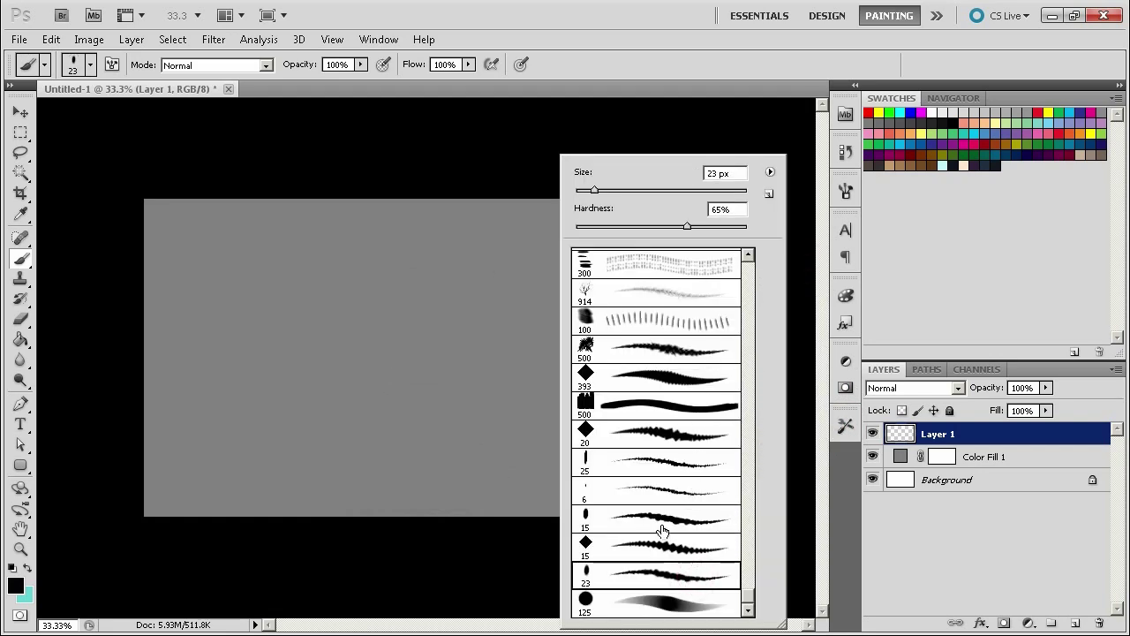
pyautogui.moveTo(389, 293)
pyautogui.mouseDown()
pyautogui.moveTo(382, 276)
pyautogui.moveTo(561, 504)
pyautogui.mouseUp()
pyautogui.hotkey('ctrl', 'z')
pyautogui.moveTo(445, 228)
pyautogui.mouseDown()
pyautogui.moveTo(382, 419)
pyautogui.moveTo(622, 405)
pyautogui.mouseUp()
pyautogui.hotkey('ctrl', 'z')
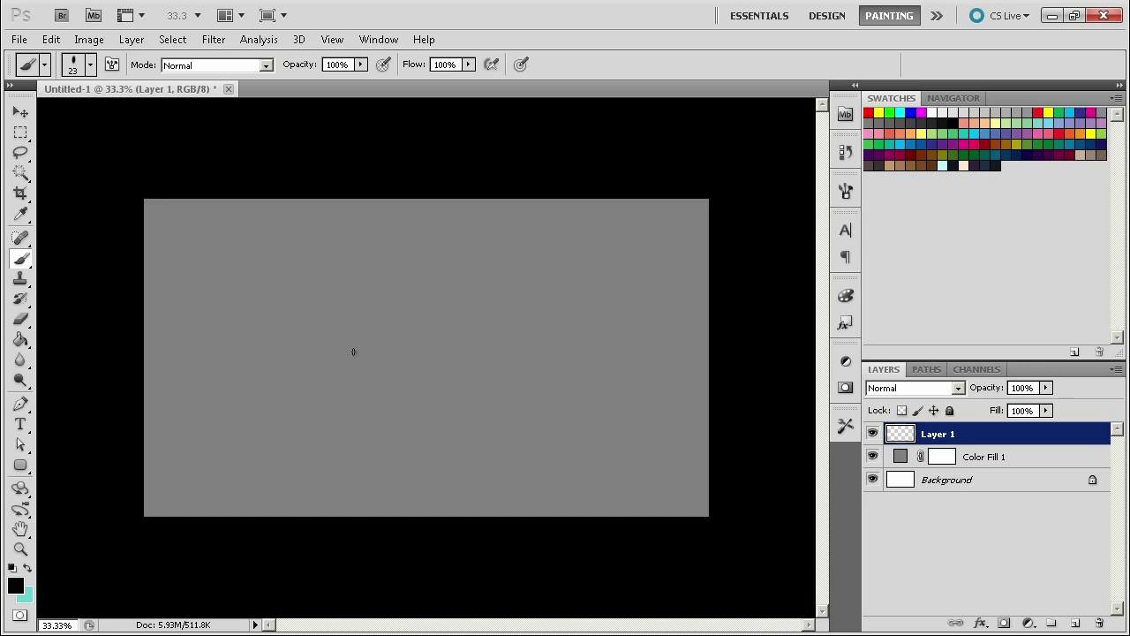
# - Show the Animation timeline for the document
pyautogui.click(378, 39)
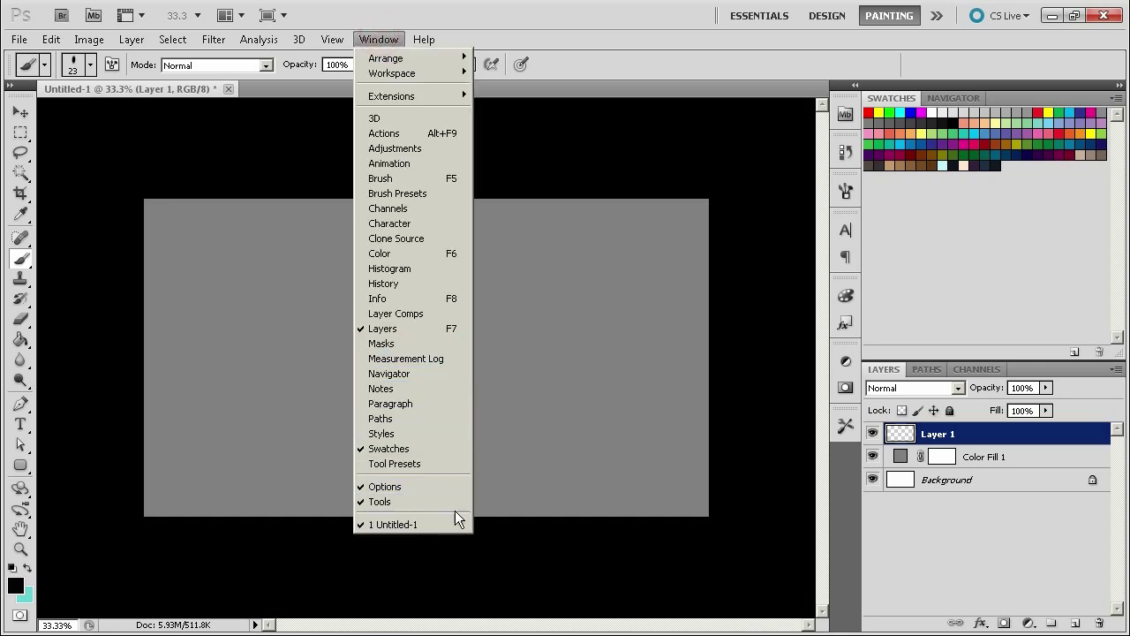
pyautogui.click(437, 164)
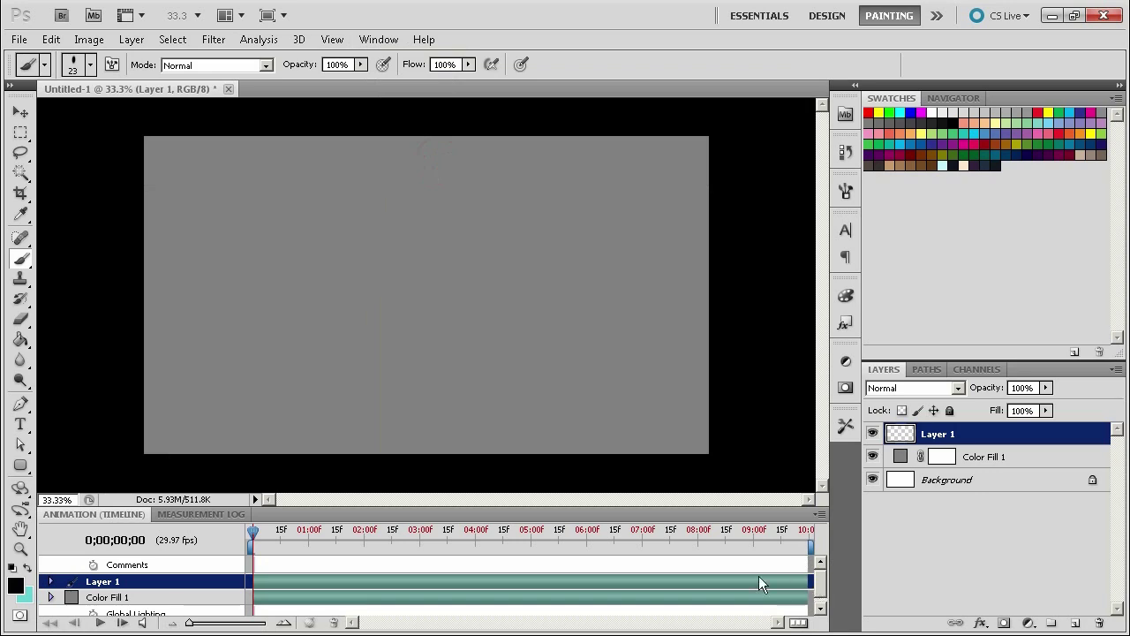
# - Add a new blank video layer above Layer 1 for frame-by-frame drawing
pyautogui.moveTo(272, 545)
pyautogui.mouseDown()
pyautogui.moveTo(324, 537)
pyautogui.moveTo(262, 541)
pyautogui.mouseUp()
pyautogui.rightClick(535, 284)
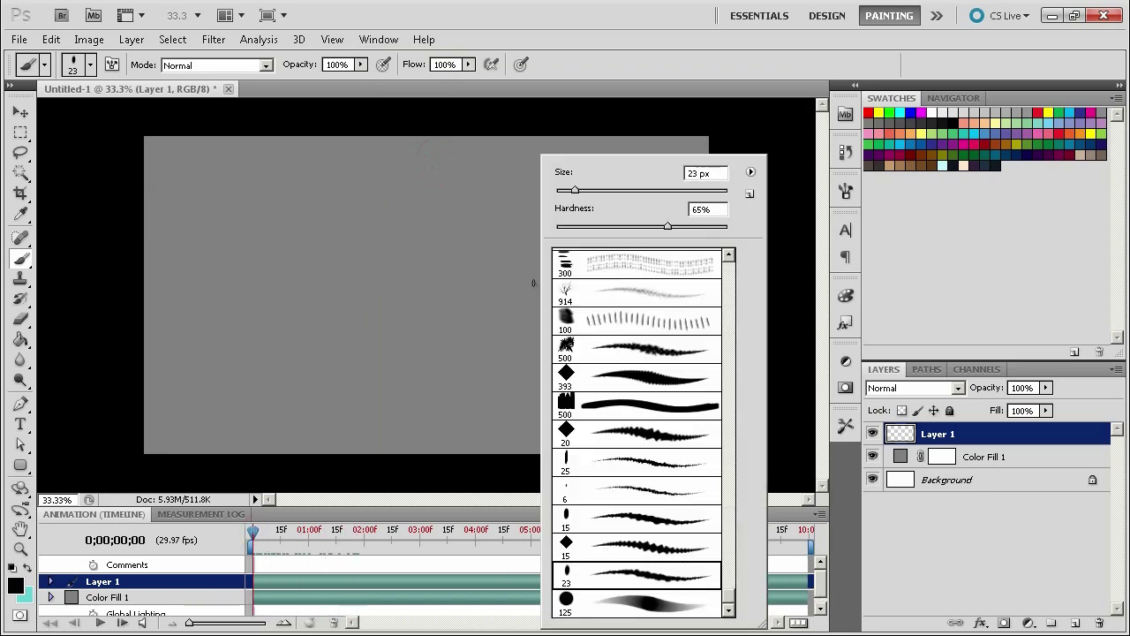
pyautogui.click(131, 40)
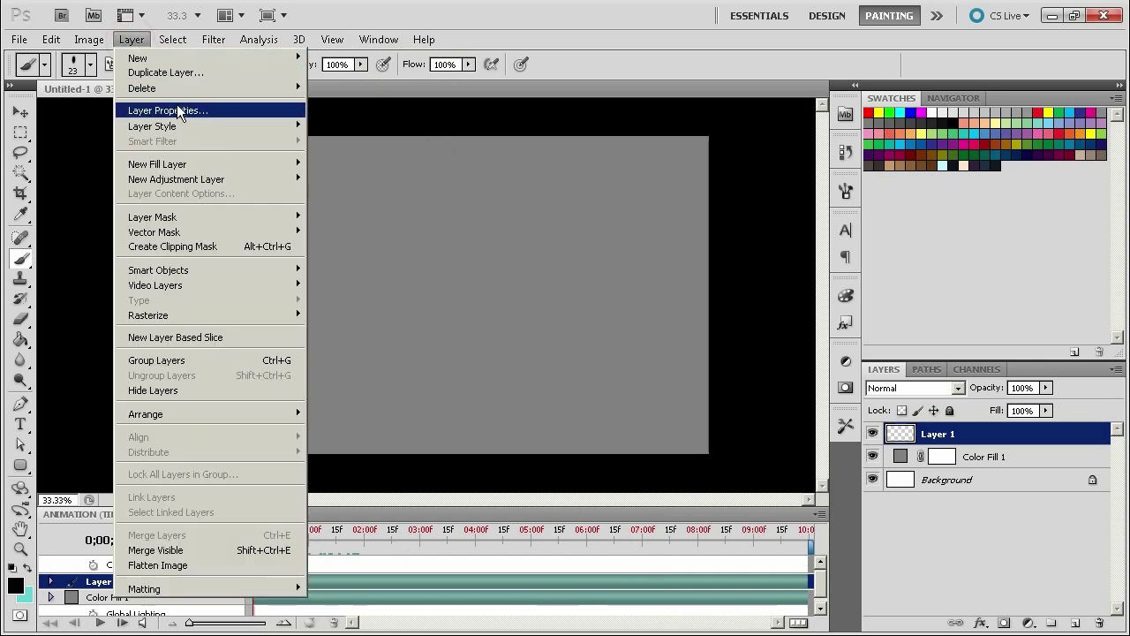
pyautogui.moveTo(288, 177)
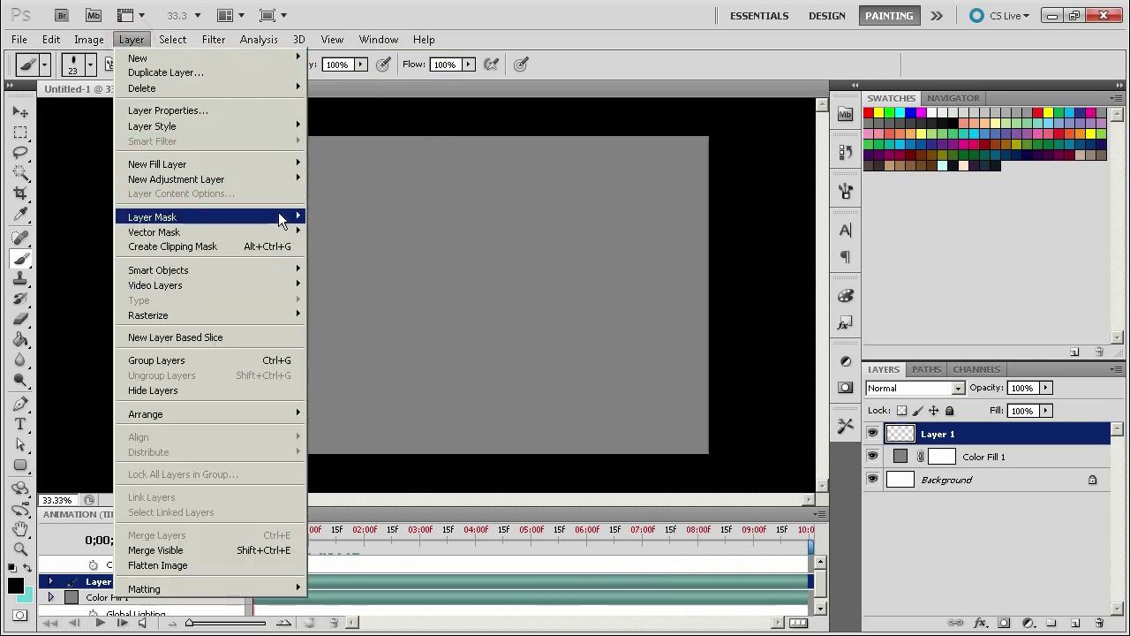
pyautogui.moveTo(263, 282)
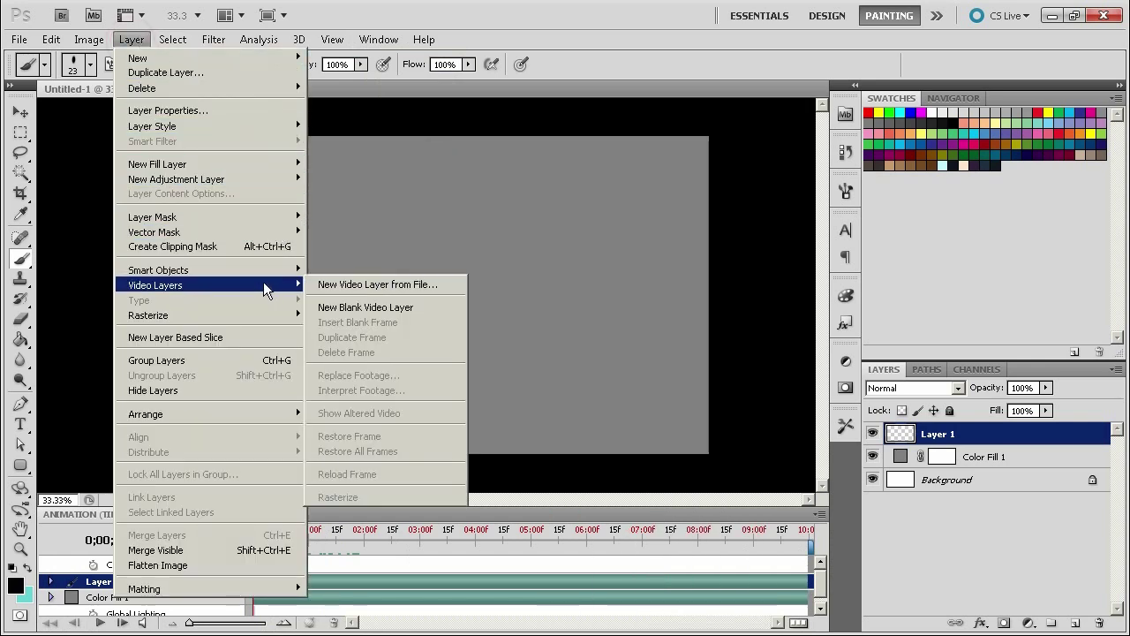
pyautogui.click(426, 308)
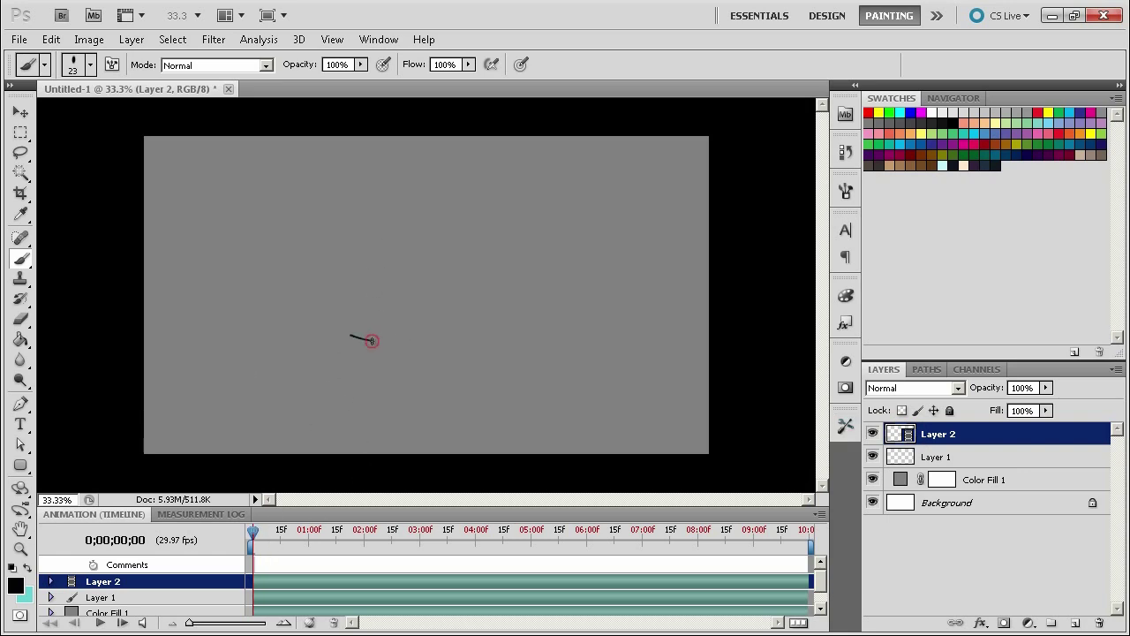
# - Draw a simple cartoon face with an oval head, two open eyes, nose and mouth on the first frame of the video layer
pyautogui.moveTo(370, 341); pyautogui.dragTo(371, 339)
pyautogui.moveTo(351, 263)
pyautogui.mouseDown()
pyautogui.moveTo(343, 277)
pyautogui.moveTo(353, 255)
pyautogui.mouseUp()
pyautogui.moveTo(456, 251)
pyautogui.mouseDown()
pyautogui.moveTo(480, 253)
pyautogui.moveTo(456, 250)
pyautogui.mouseUp()
pyautogui.moveTo(472, 238); pyautogui.dragTo(475, 238)
pyautogui.moveTo(411, 268); pyautogui.dragTo(426, 268)
pyautogui.moveTo(447, 265); pyautogui.dragTo(390, 326)
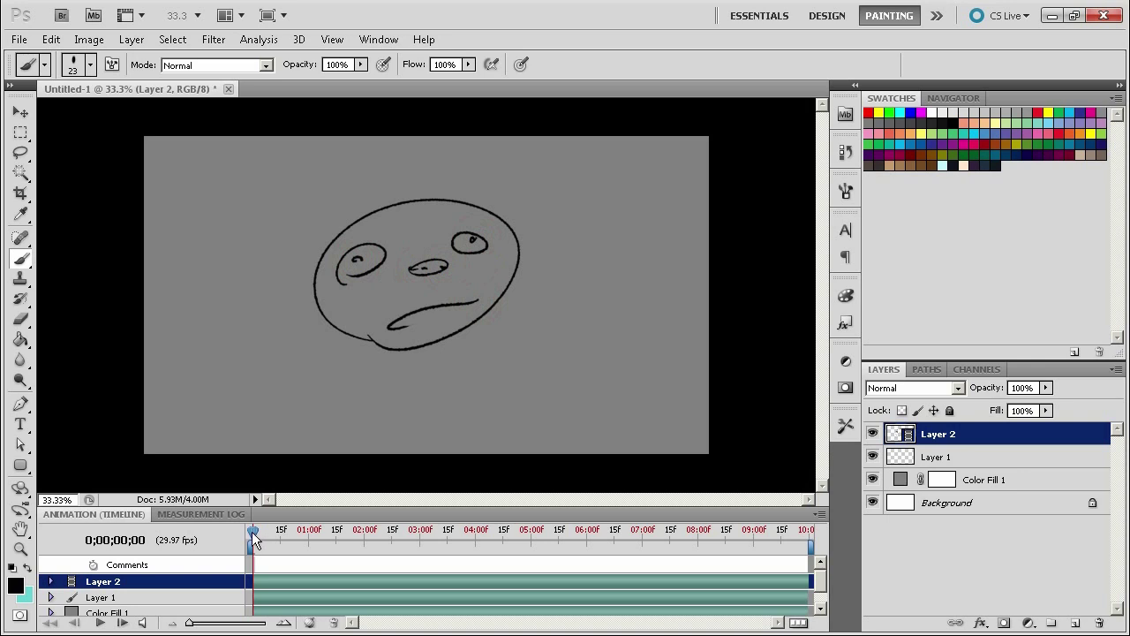
# - Enable onion skins and redraw the face with half-closed eyes on frame 0;00;00;01, using the first drawing as a guide
pyautogui.moveTo(253, 529); pyautogui.dragTo(256, 530)
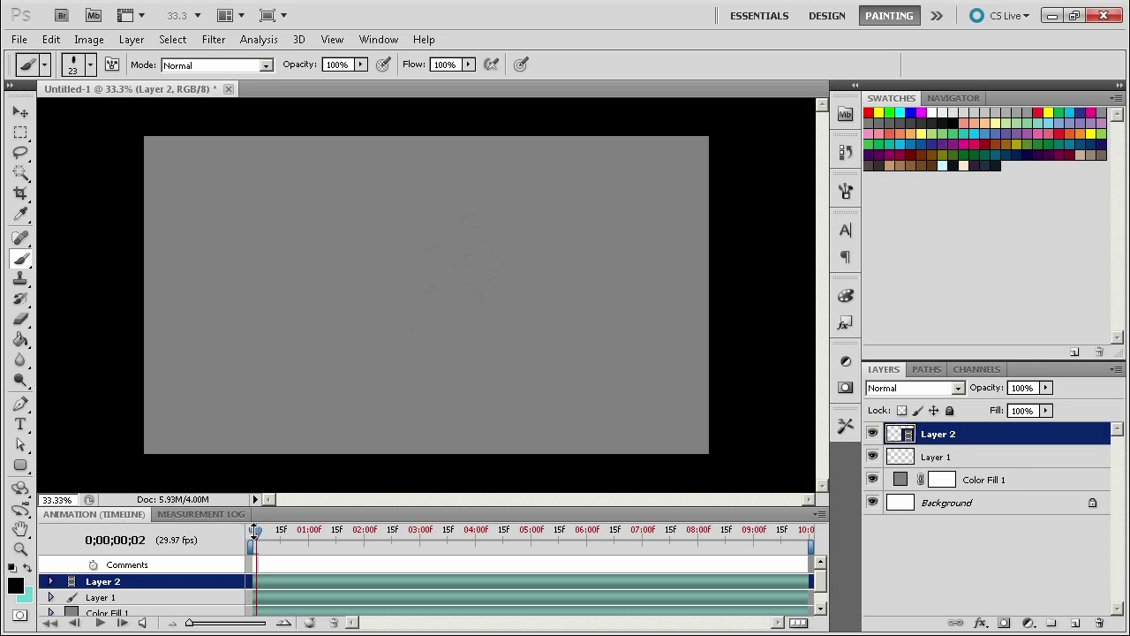
pyautogui.click(310, 622)
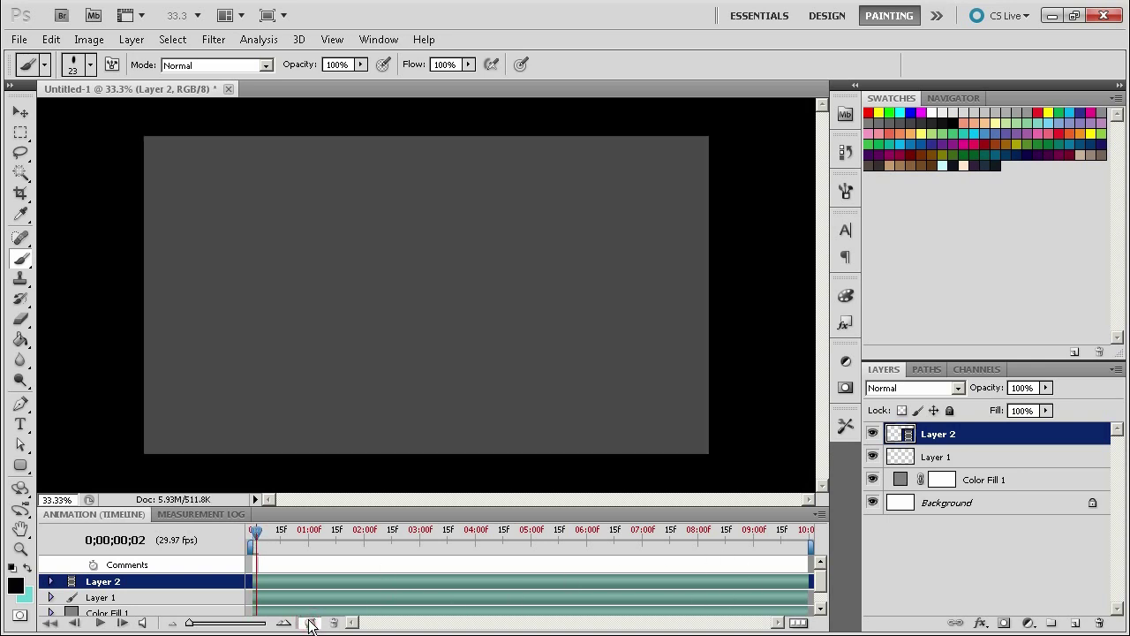
pyautogui.moveTo(258, 532); pyautogui.dragTo(257, 531)
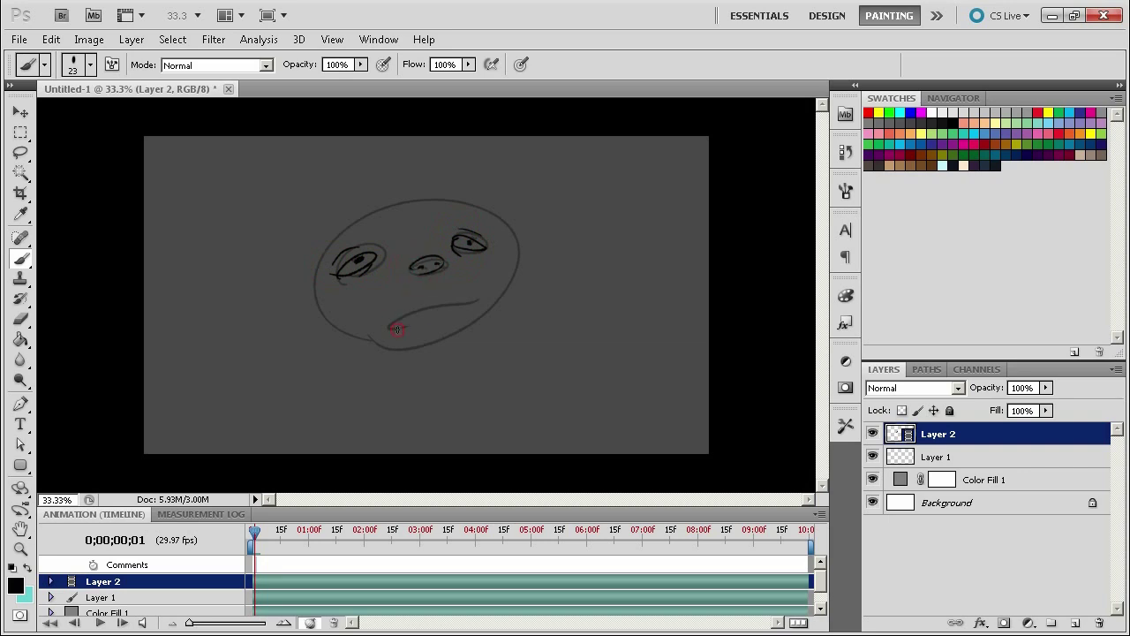
pyautogui.moveTo(397, 330)
pyautogui.mouseDown()
pyautogui.moveTo(390, 336)
pyautogui.moveTo(461, 208)
pyautogui.moveTo(484, 306)
pyautogui.mouseUp()
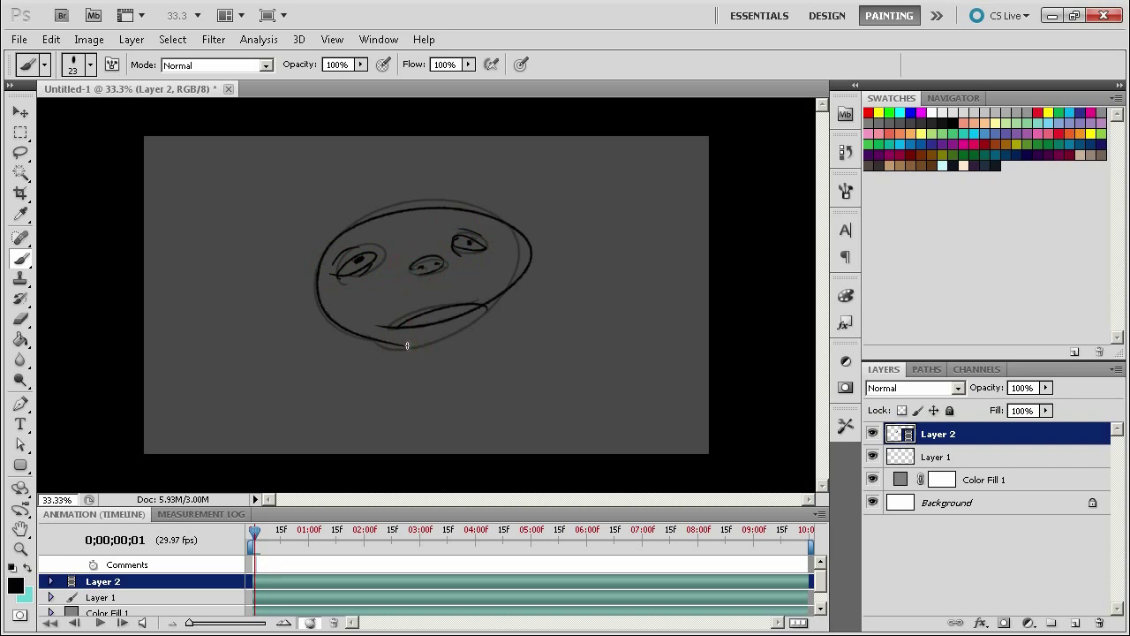
# - Draw the face with closed eyes and a slightly shifted head outline on frame 0;00;00;02
pyautogui.click(256, 530)
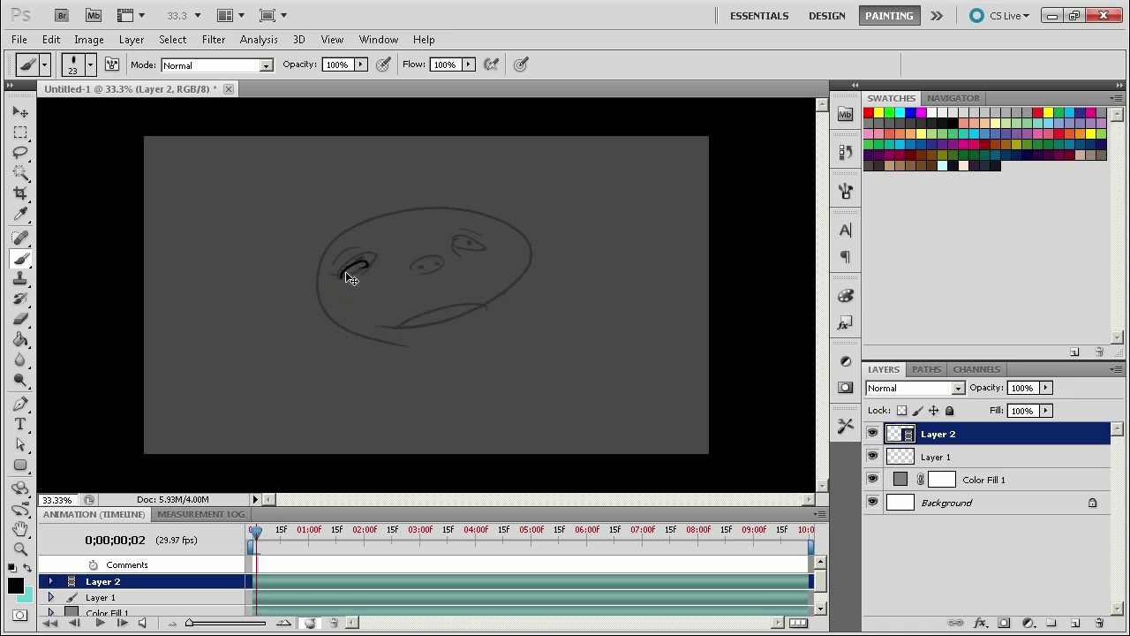
pyautogui.moveTo(341, 275); pyautogui.dragTo(372, 261)
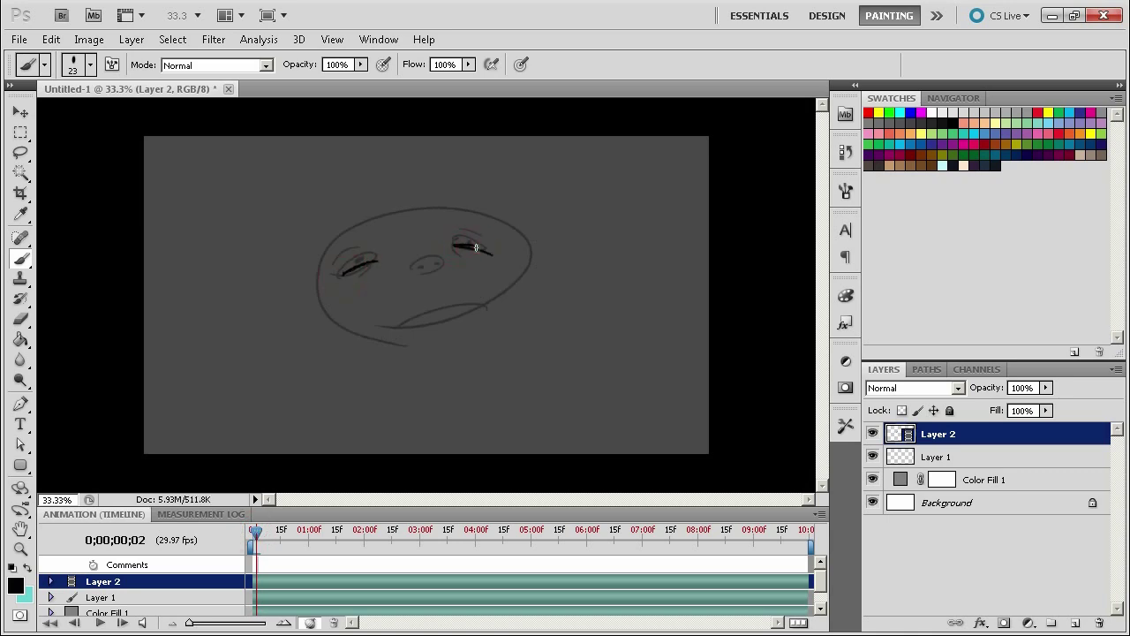
pyautogui.moveTo(427, 266); pyautogui.dragTo(412, 271)
pyautogui.moveTo(468, 299); pyautogui.dragTo(383, 337)
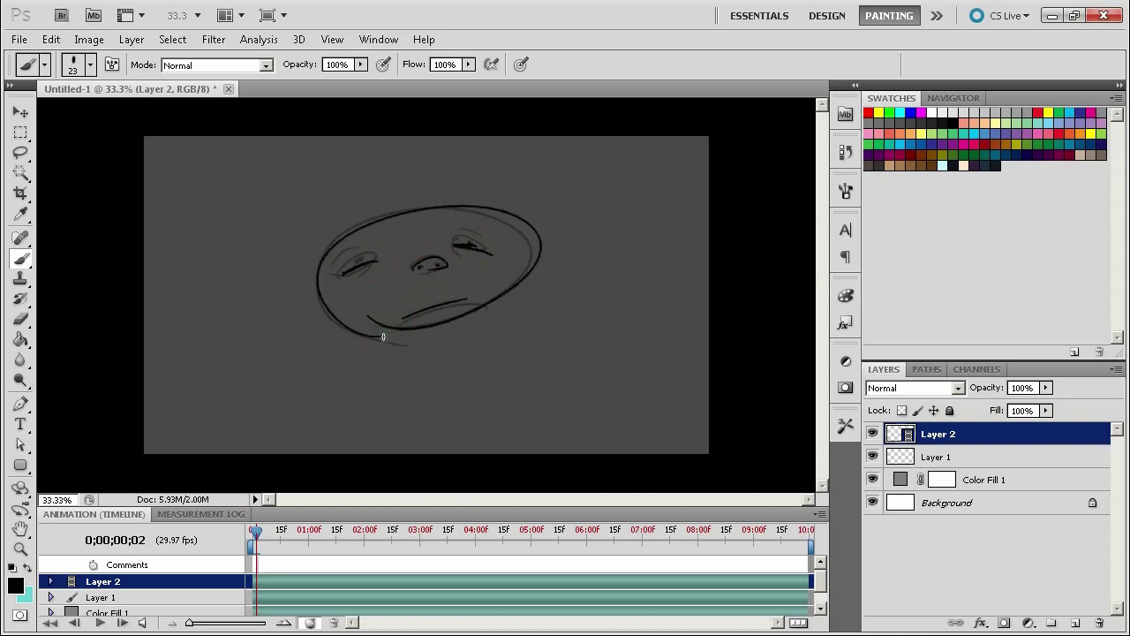
# - Return to the first frame, hide the onion skins, and scrub through the drawn frames to check the motion
pyautogui.moveTo(258, 532); pyautogui.dragTo(254, 532)
pyautogui.click(152, 622)
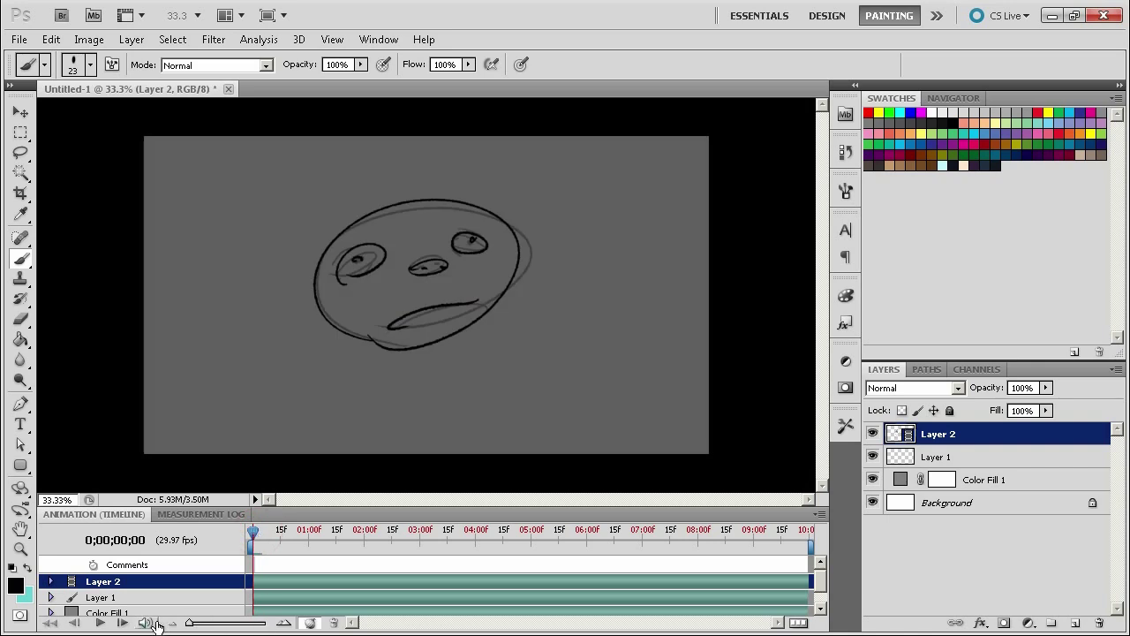
pyautogui.click(309, 623)
pyautogui.moveTo(252, 530); pyautogui.dragTo(252, 530)
pyautogui.scroll(-1, 818, 595)
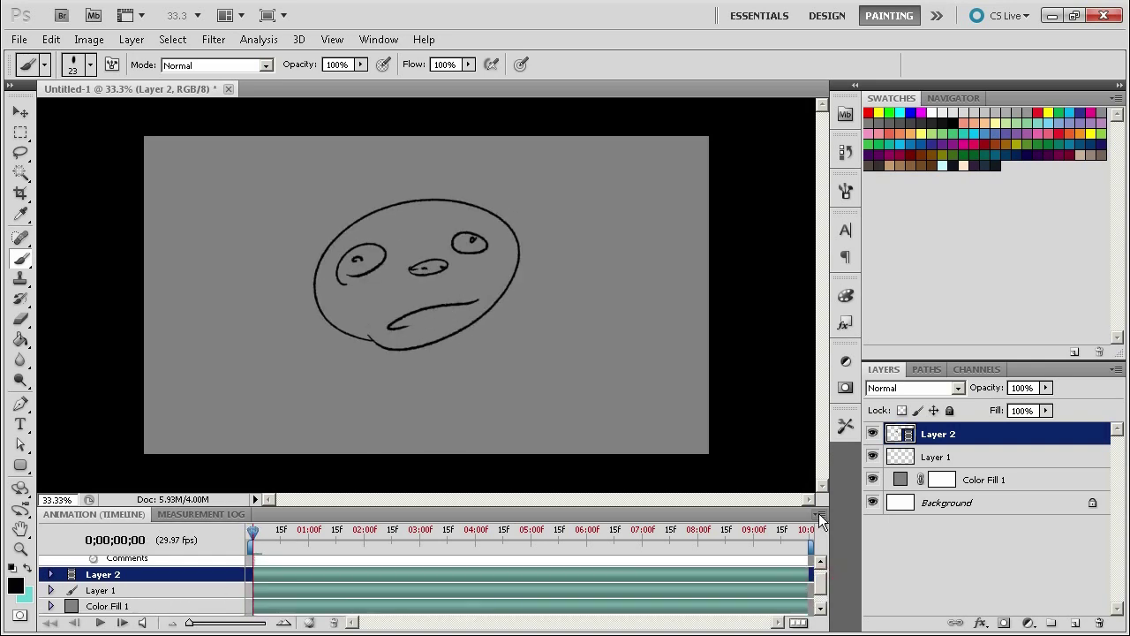
# - Configure the onion skins to show 0 frames before and 2 frames after with the Normal blend mode
pyautogui.click(819, 516)
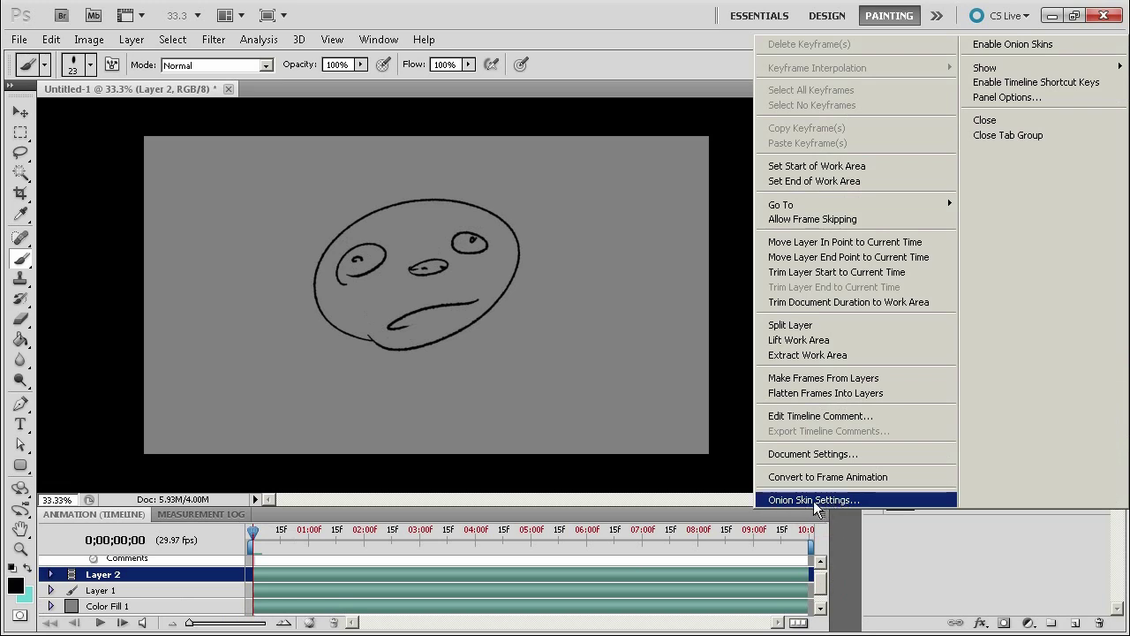
pyautogui.click(820, 521)
pyautogui.click(820, 517)
pyautogui.click(765, 496)
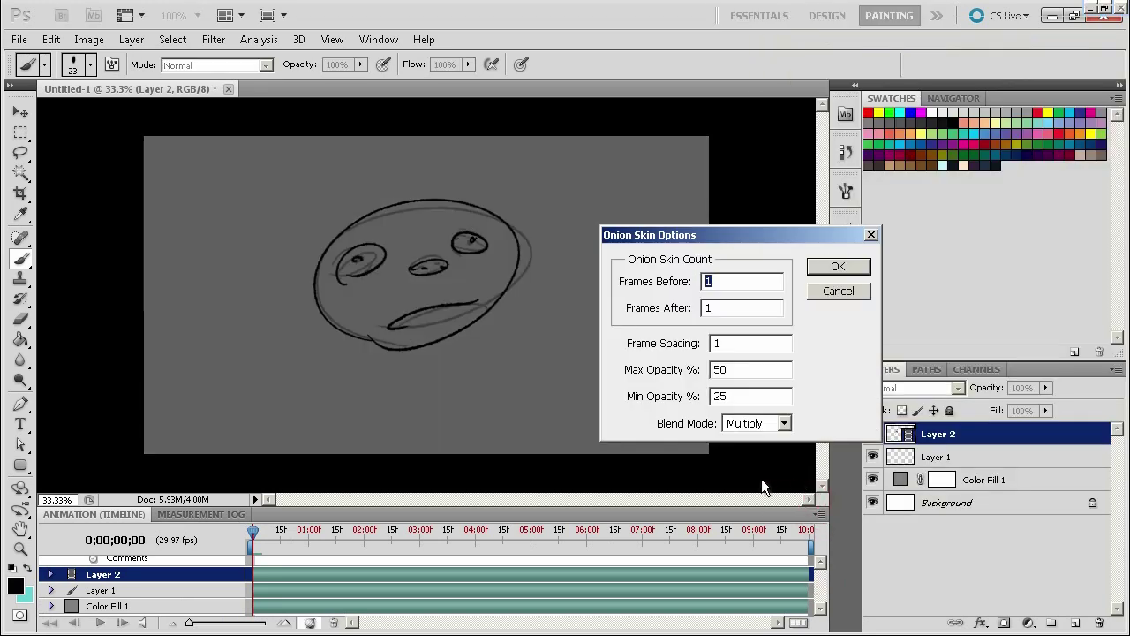
pyautogui.doubleClick(739, 309)
pyautogui.write('2')
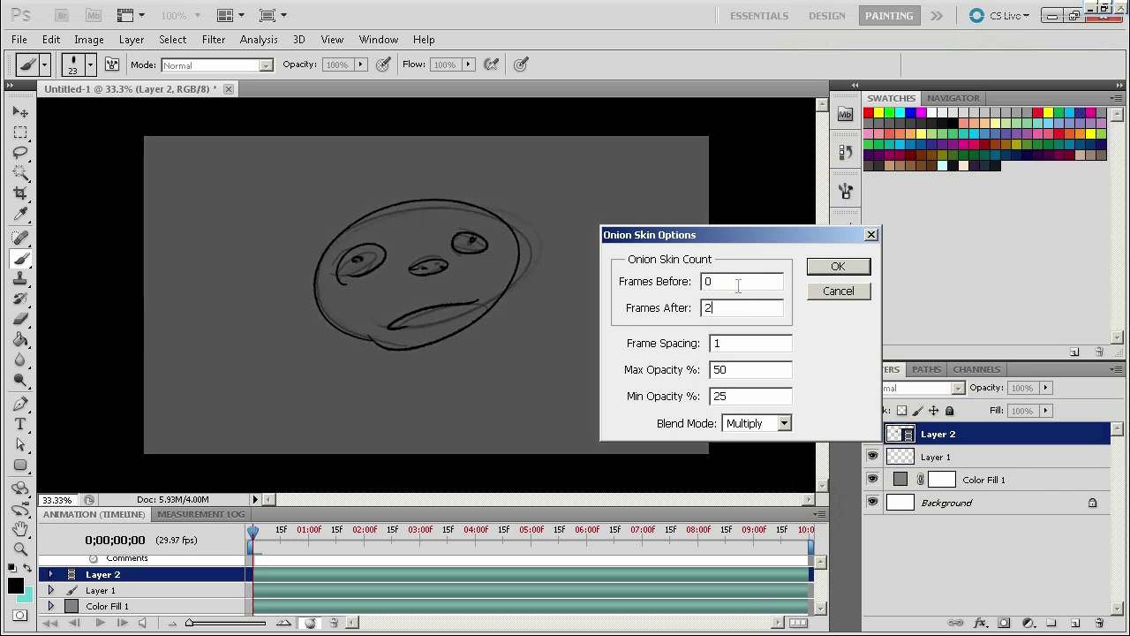
pyautogui.click(784, 424)
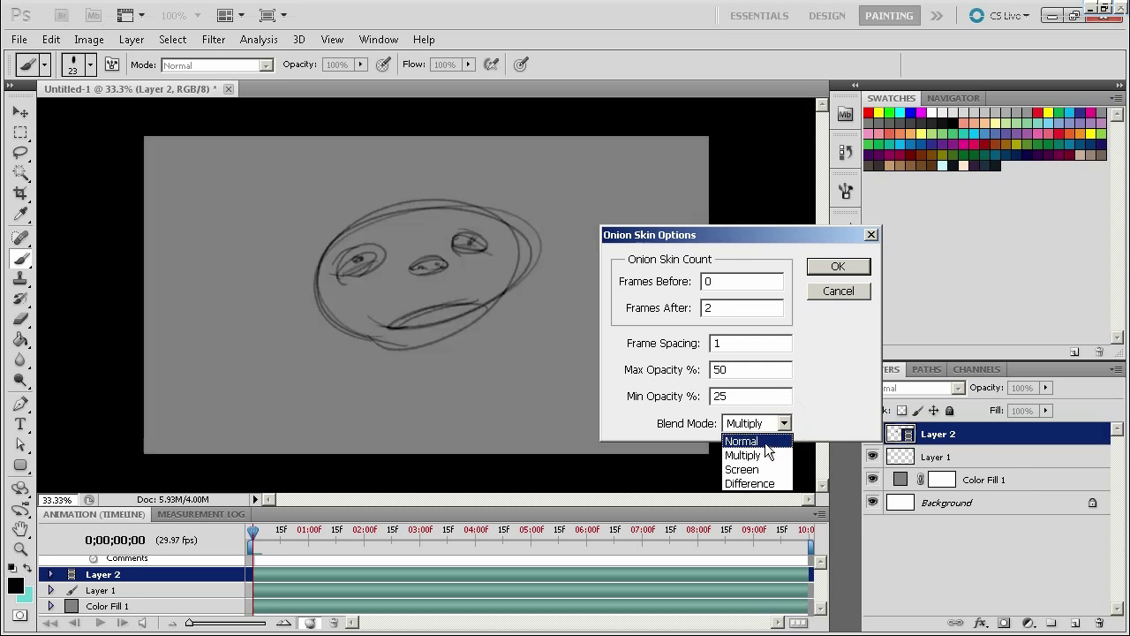
pyautogui.click(764, 441)
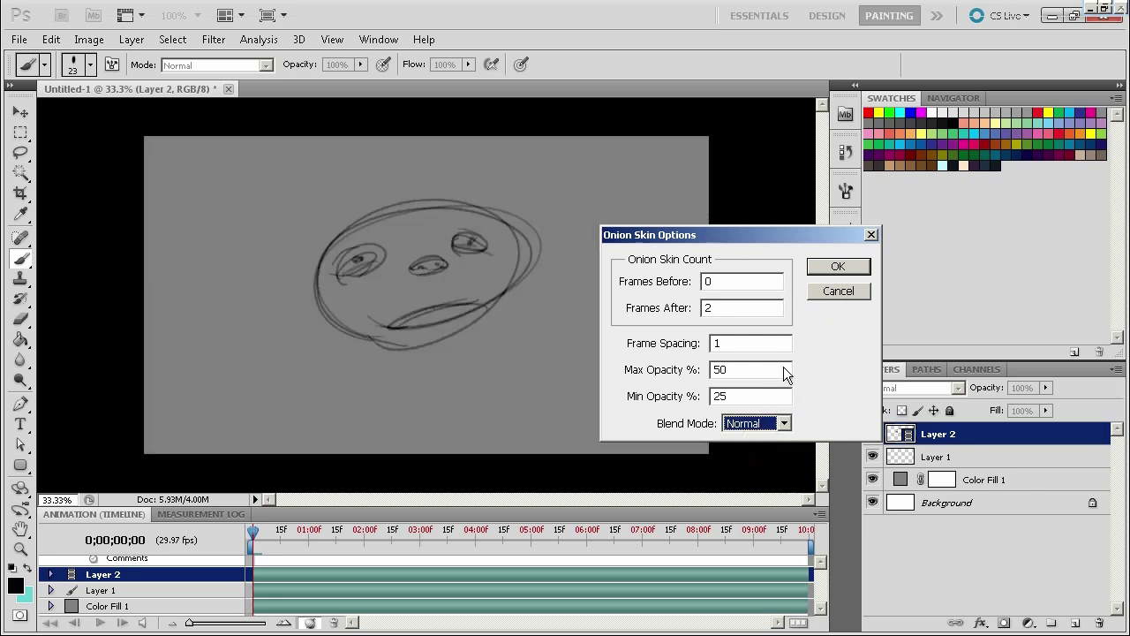
pyautogui.click(784, 423)
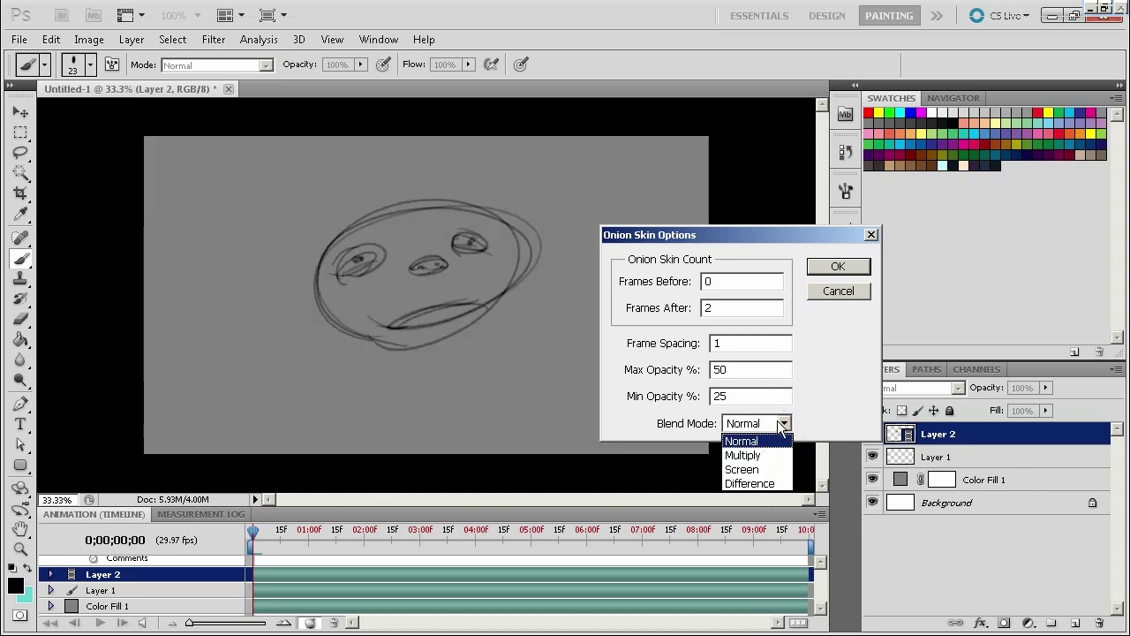
pyautogui.click(777, 440)
pyautogui.click(838, 266)
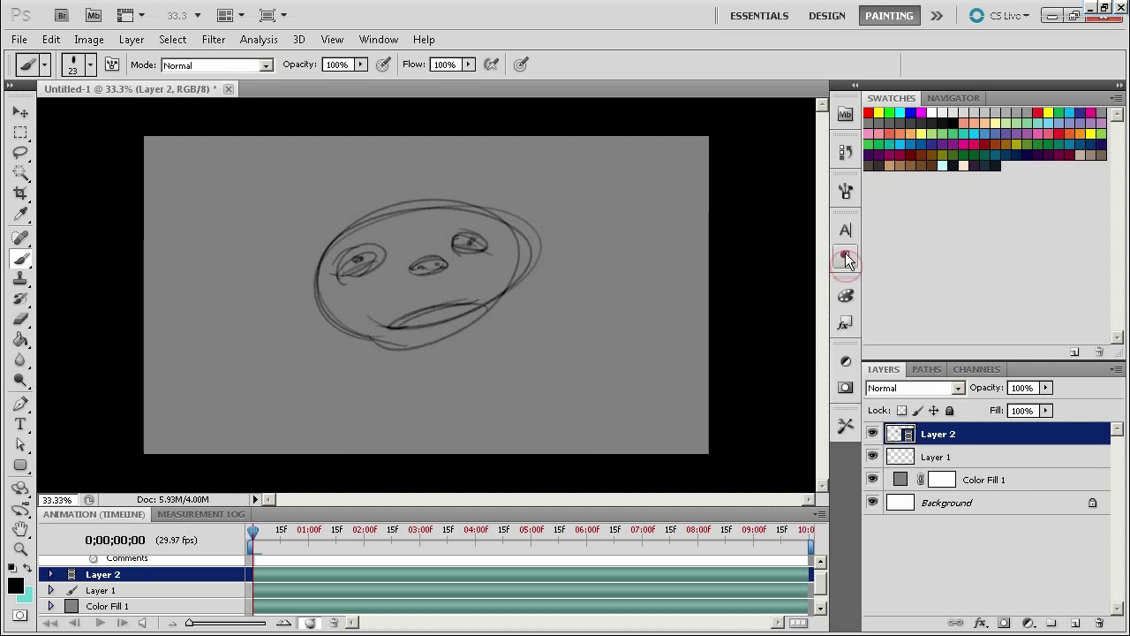
# - Turn the onion skins off again and step back and forth through the three face drawings
pyautogui.moveTo(255, 533); pyautogui.dragTo(254, 529)
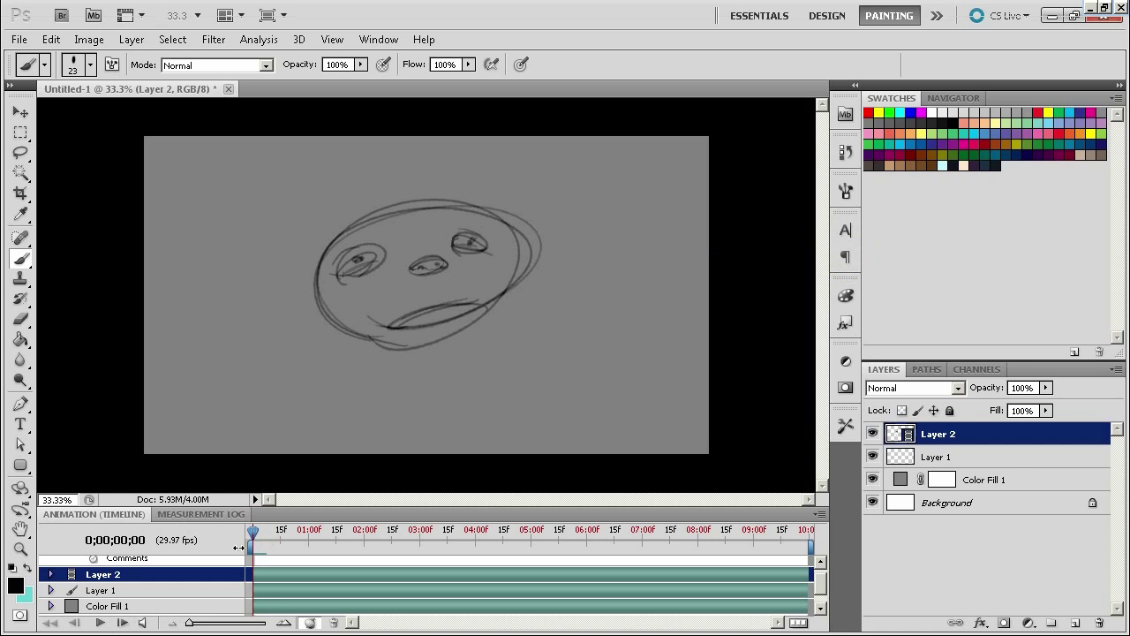
pyautogui.click(308, 622)
pyautogui.moveTo(253, 533); pyautogui.dragTo(254, 535)
pyautogui.click(252, 533)
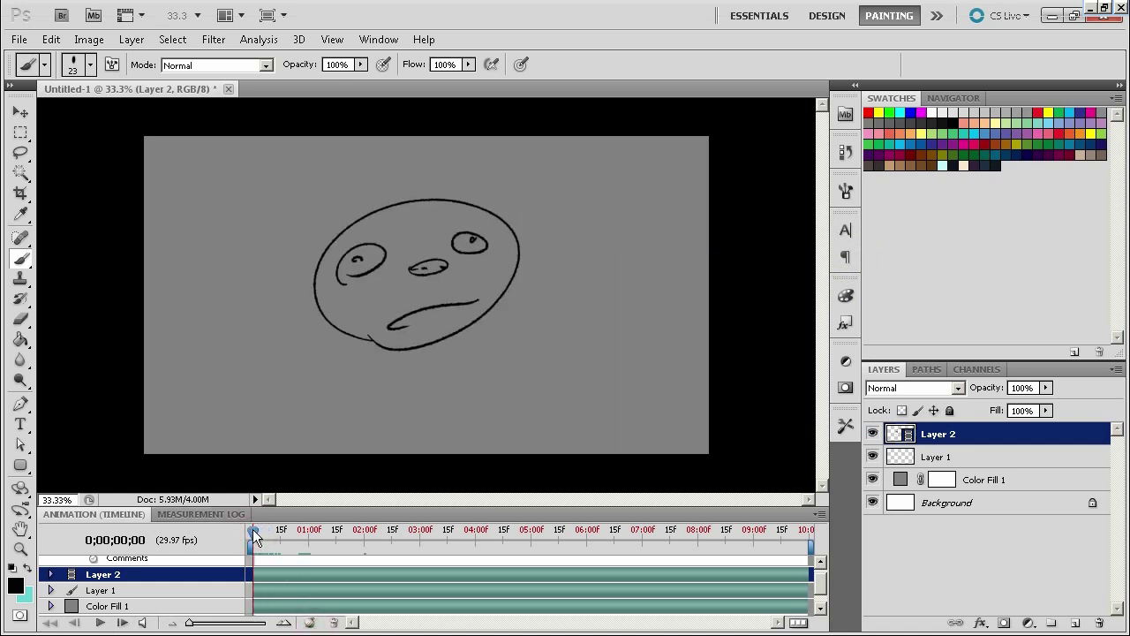
pyautogui.click(251, 532)
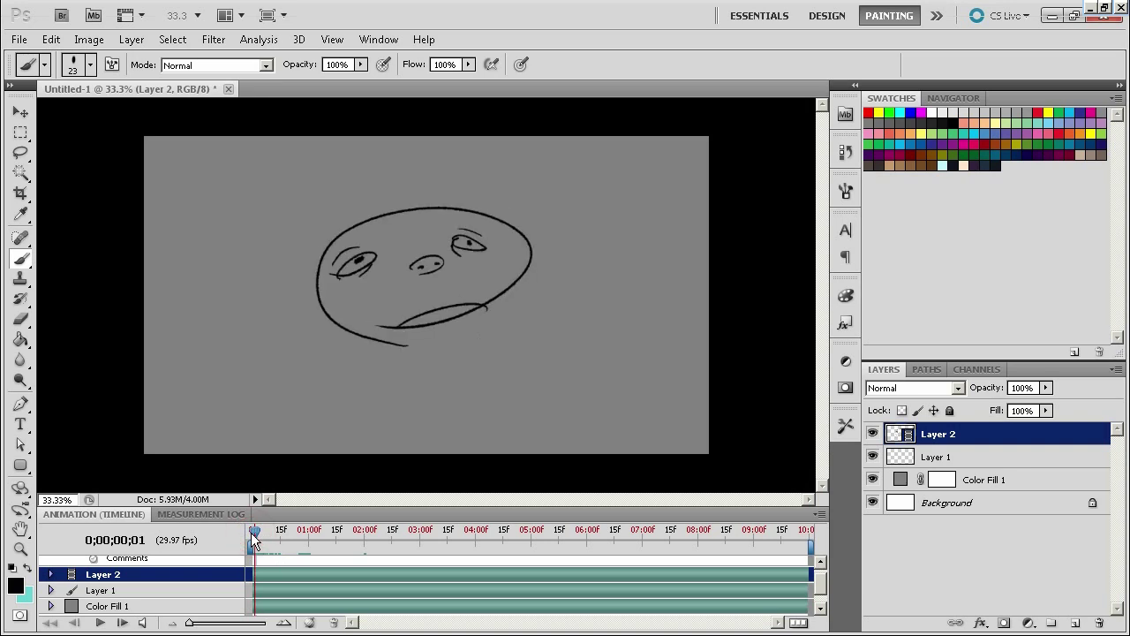
pyautogui.press('Right')
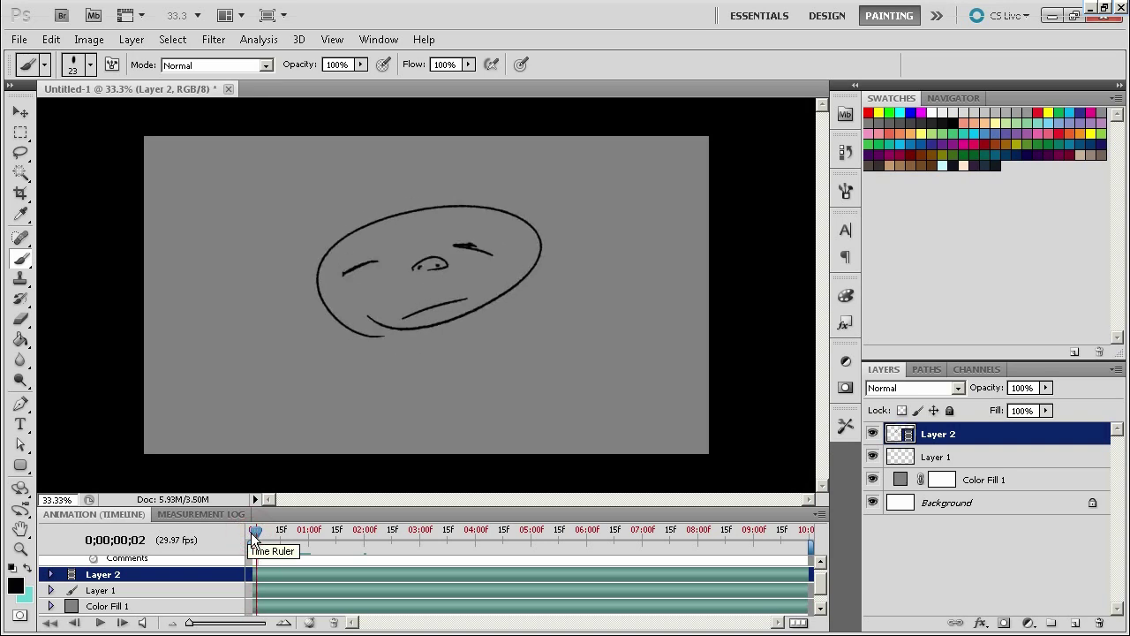
pyautogui.click(254, 533)
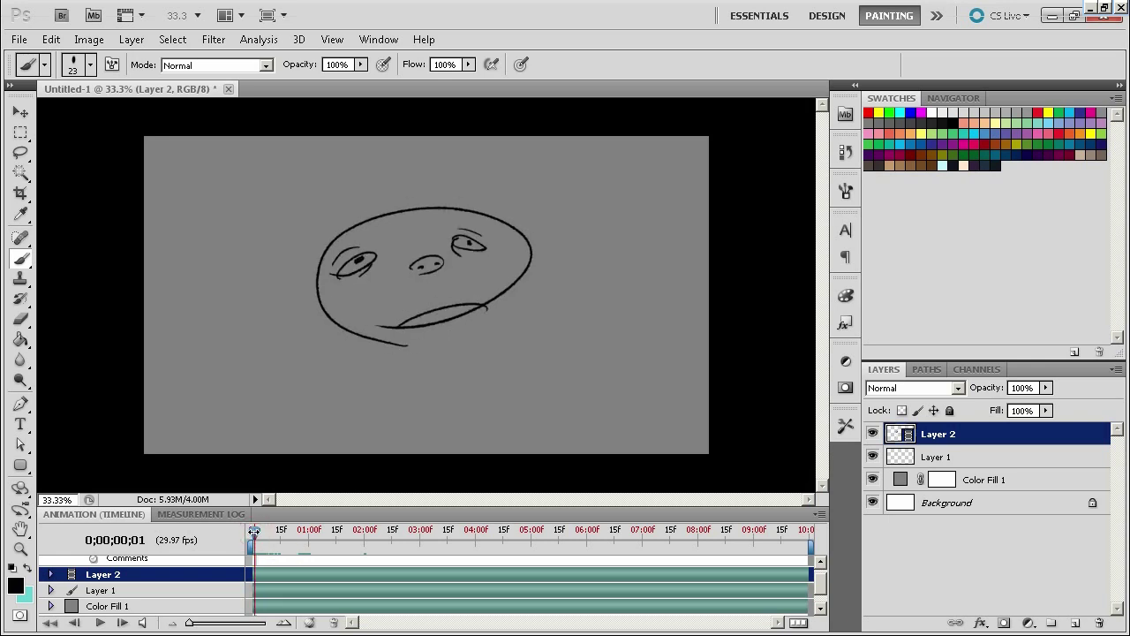
pyautogui.moveTo(254, 532); pyautogui.dragTo(254, 532)
# - Look up the keyboard shortcuts for the Animation (Timeline) frame navigation commands, leaving the shortcut settings unchanged
pyautogui.click(378, 39)
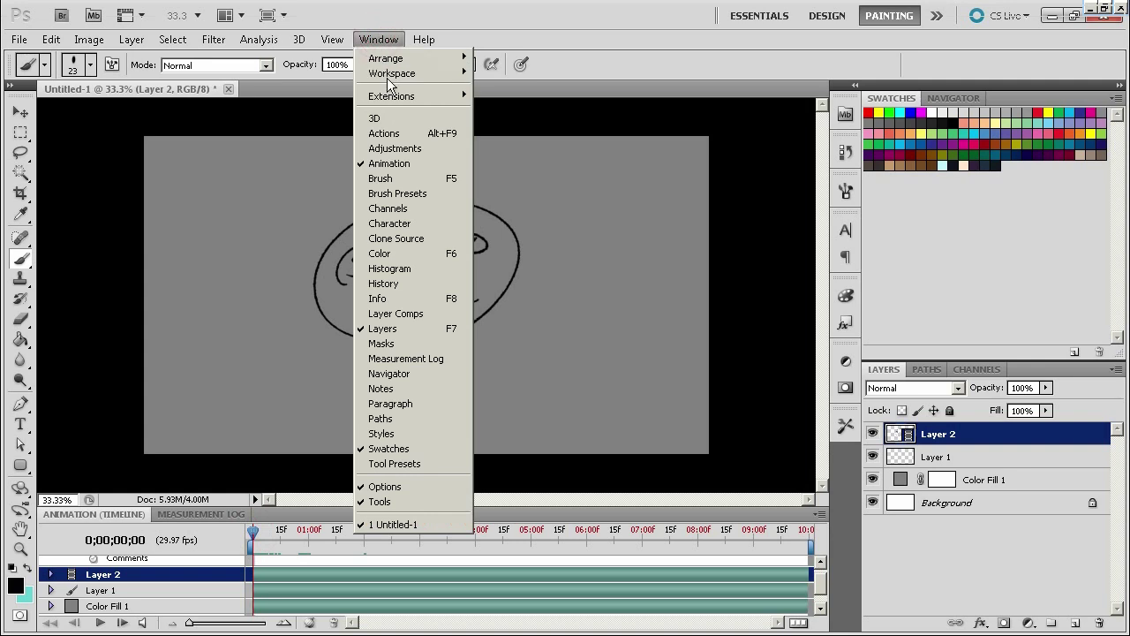
pyautogui.moveTo(51, 39)
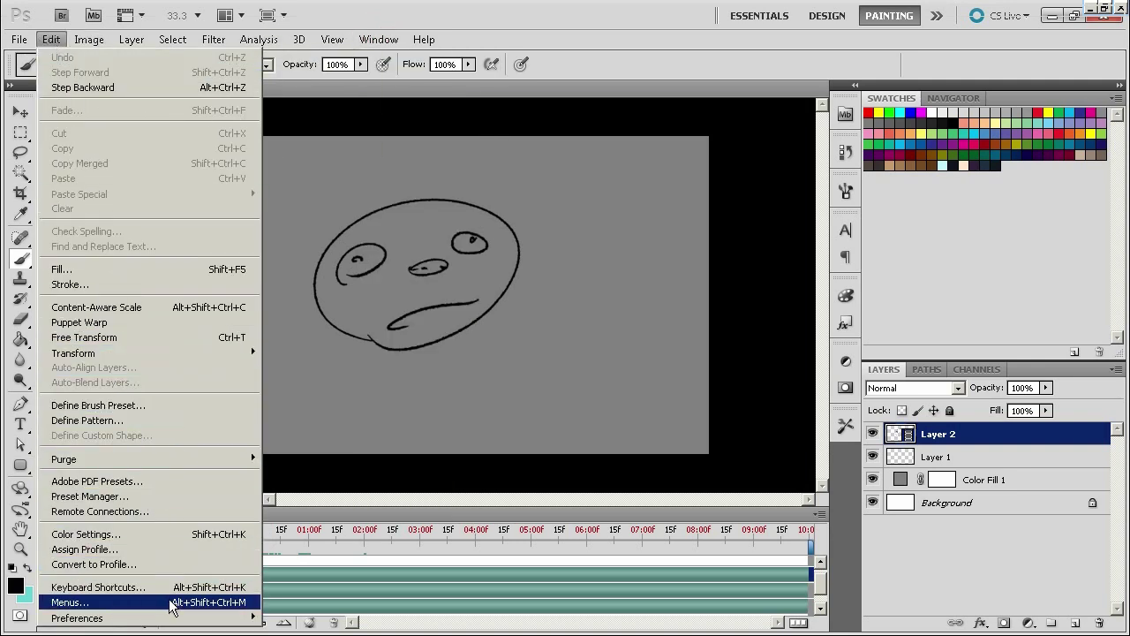
pyautogui.moveTo(159, 622)
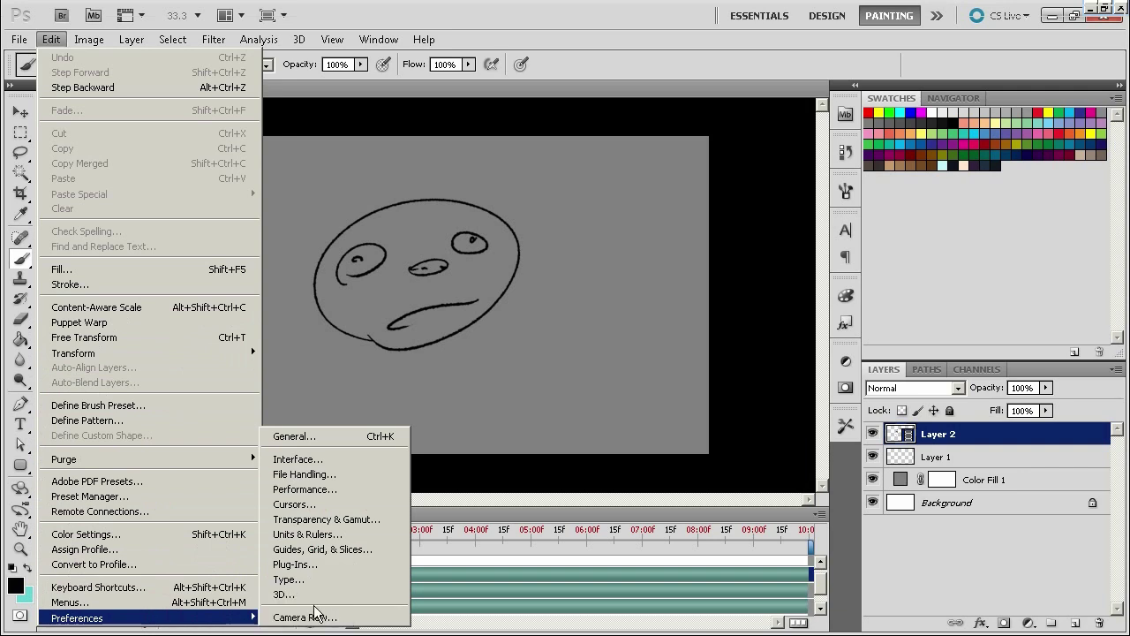
pyautogui.click(215, 587)
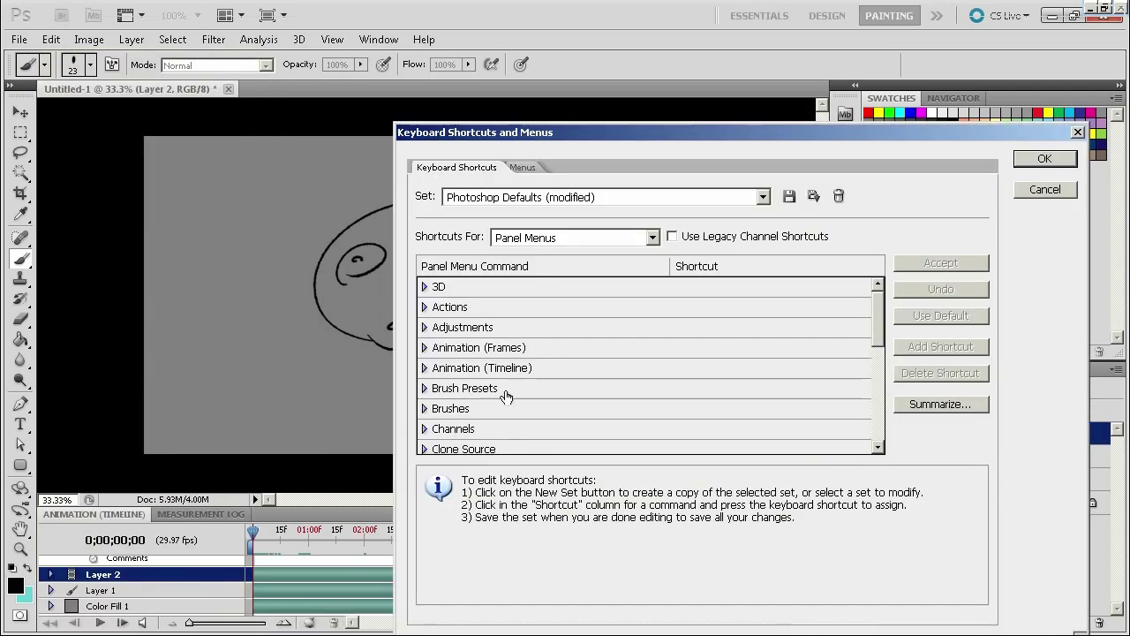
pyautogui.moveTo(878, 324)
pyautogui.mouseDown()
pyautogui.moveTo(871, 408)
pyautogui.moveTo(873, 312)
pyautogui.mouseUp()
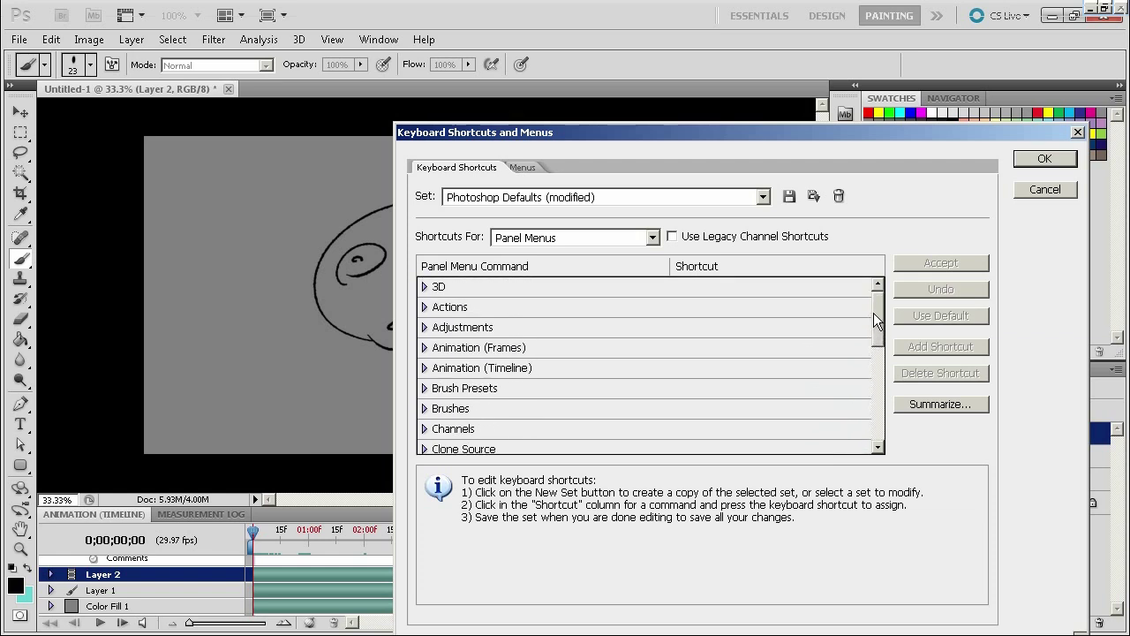
pyautogui.click(424, 347)
pyautogui.moveTo(877, 310); pyautogui.dragTo(876, 315)
pyautogui.click(424, 325)
pyautogui.click(424, 345)
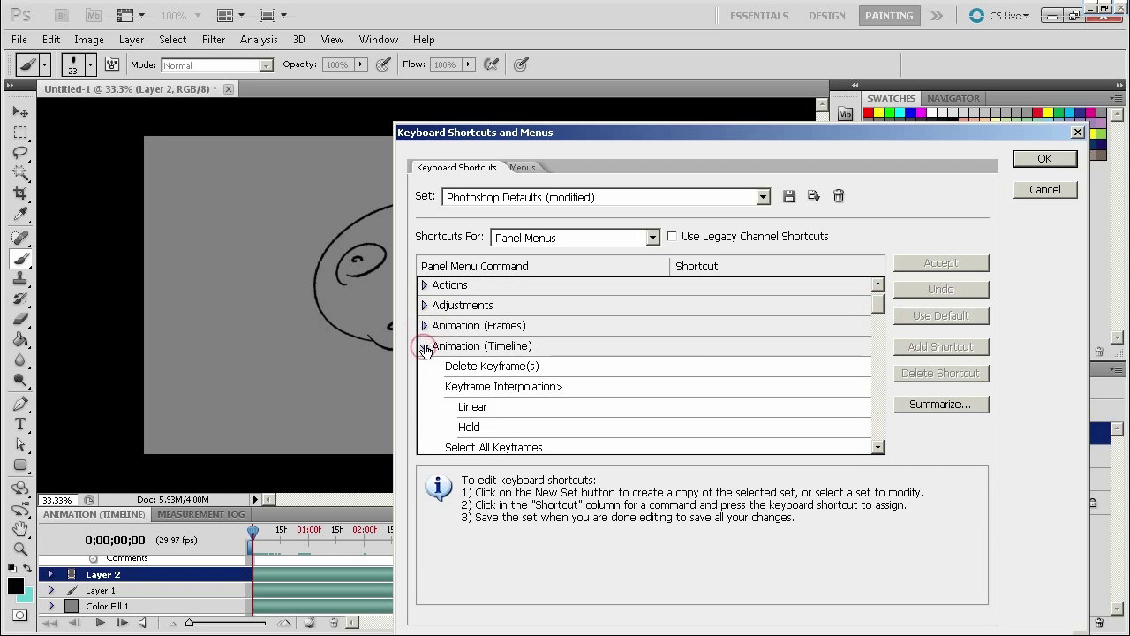
pyautogui.moveTo(877, 304); pyautogui.dragTo(878, 334)
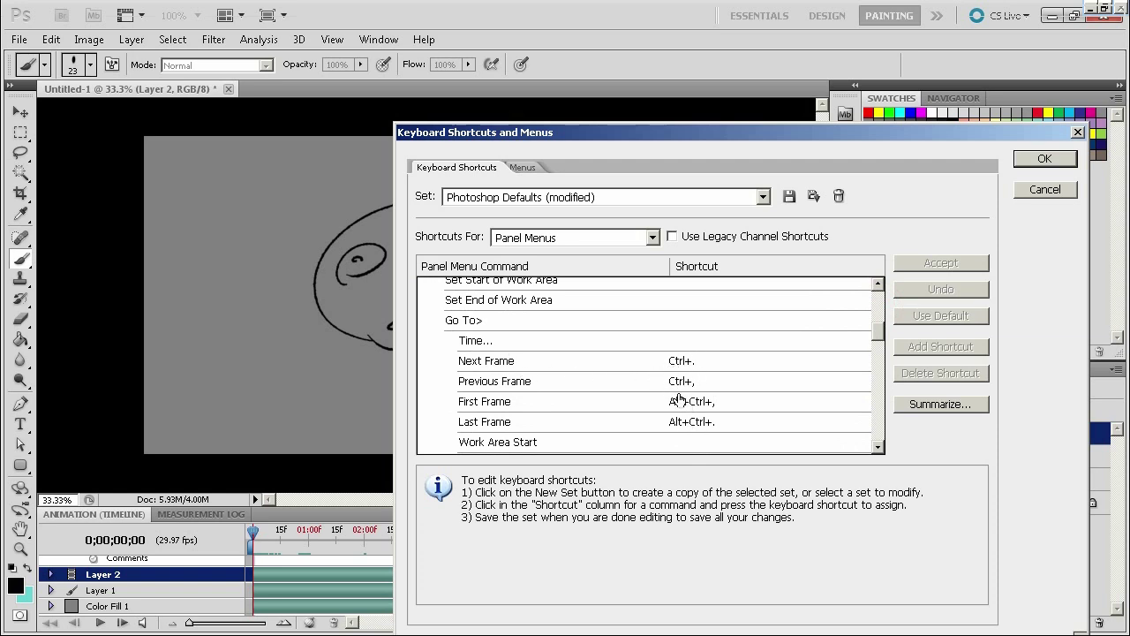
pyautogui.moveTo(872, 334); pyautogui.dragTo(879, 337)
pyautogui.click(1036, 183)
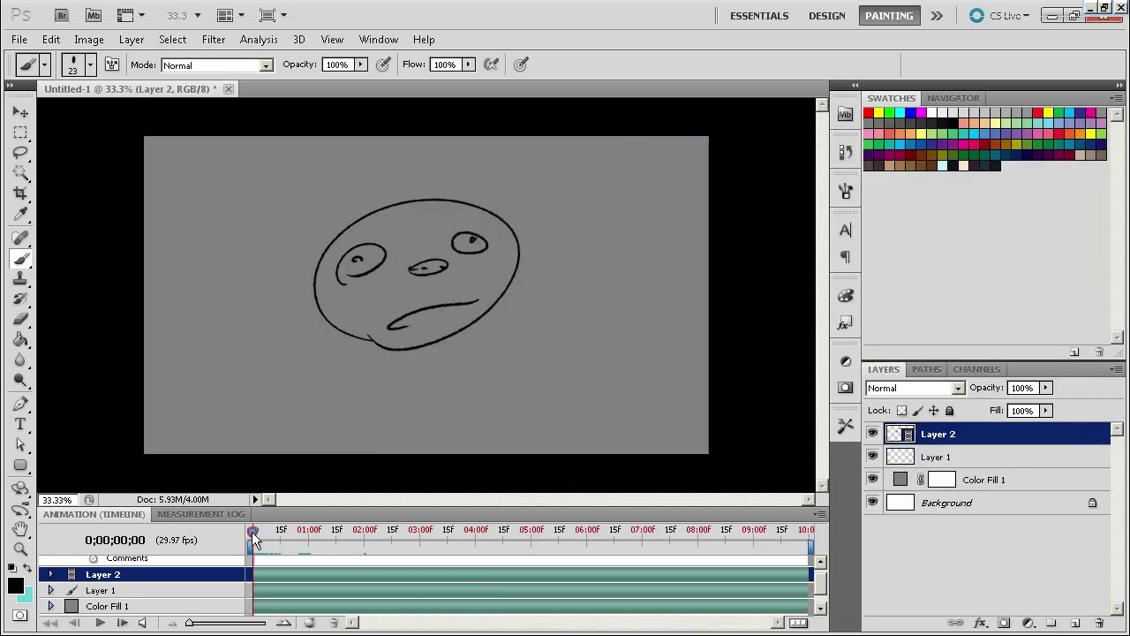
pyautogui.moveTo(252, 534)
pyautogui.mouseDown()
pyautogui.moveTo(263, 533)
pyautogui.moveTo(253, 533)
pyautogui.mouseUp()
pyautogui.click(819, 514)
pyautogui.press('Escape')
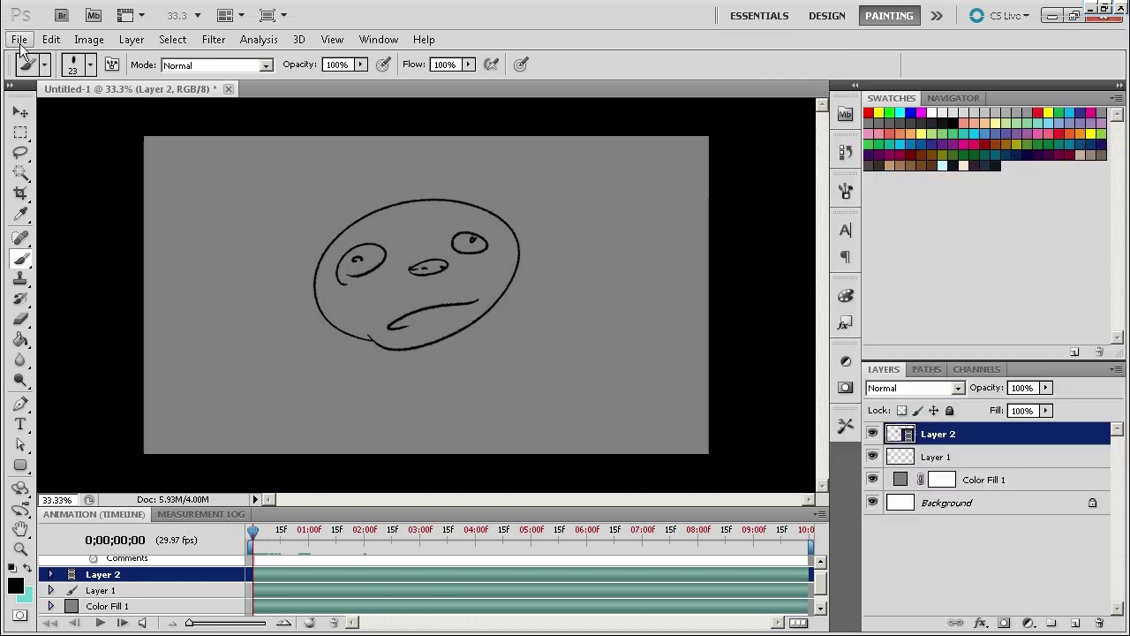
# - Review the Render Video export options, including the QuickTime formats and a TIFF image sequence, and cancel without rendering
pyautogui.click(19, 38)
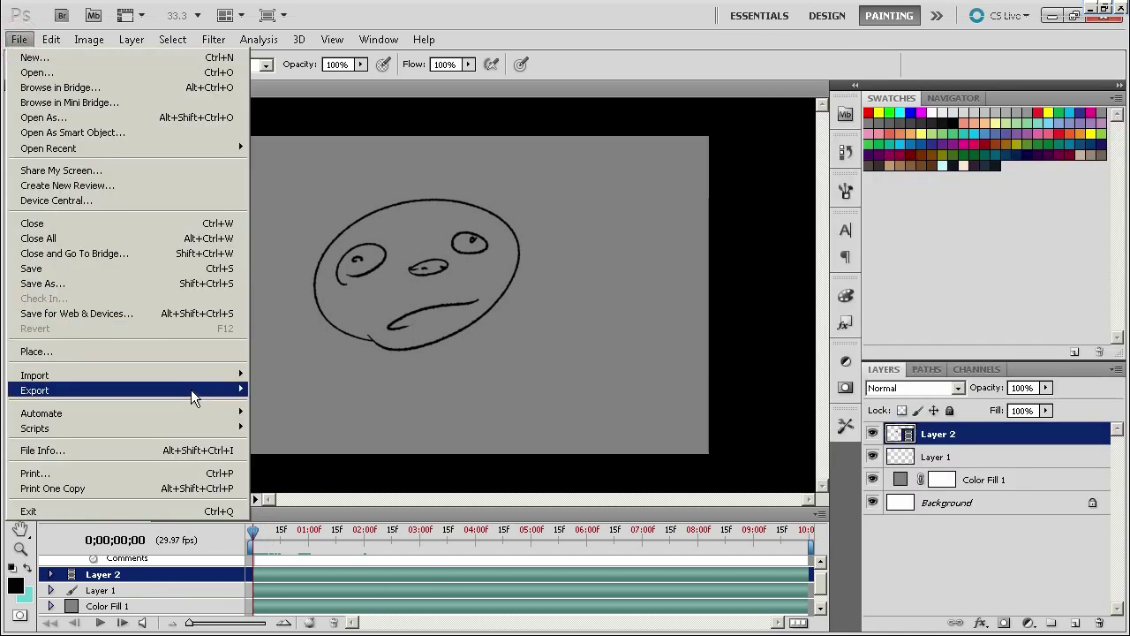
pyautogui.moveTo(245, 389)
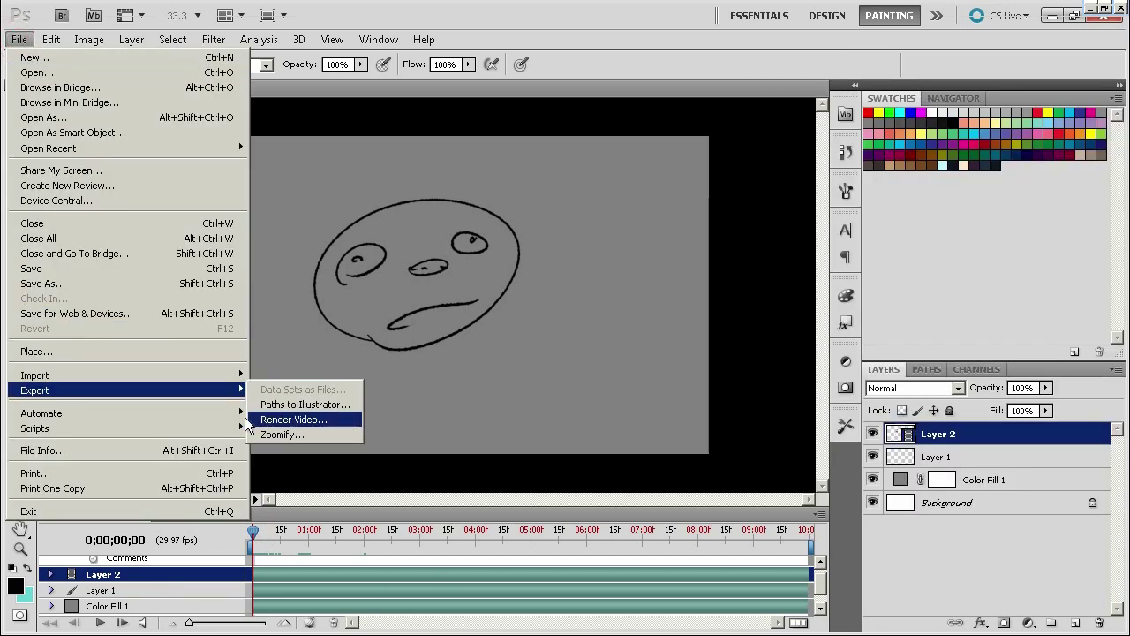
pyautogui.click(317, 419)
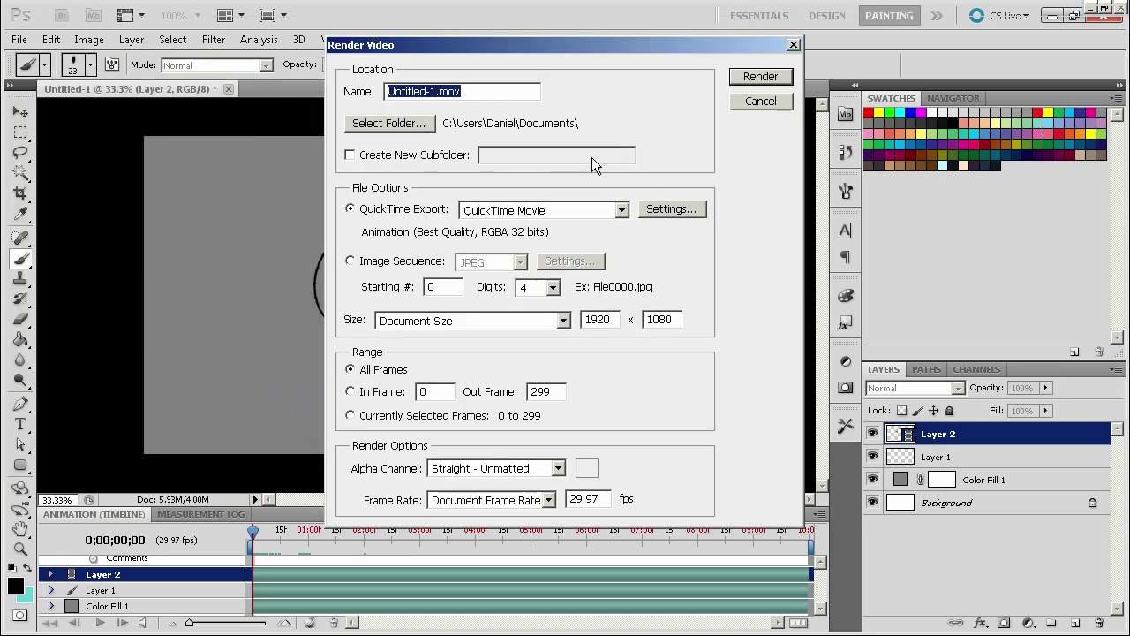
pyautogui.click(556, 208)
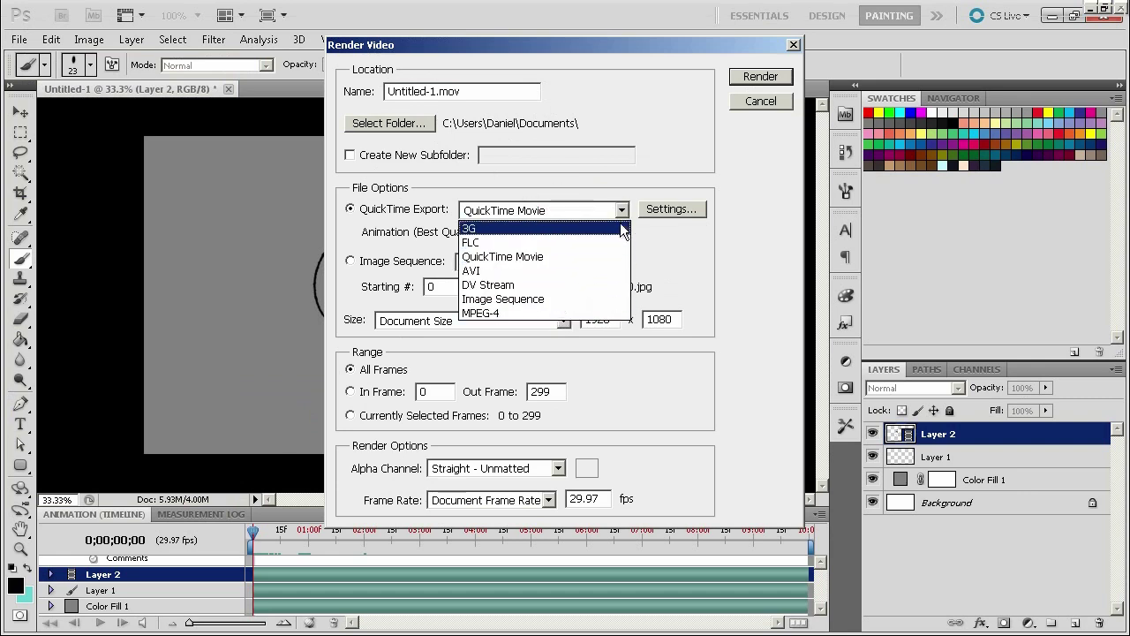
pyautogui.click(624, 183)
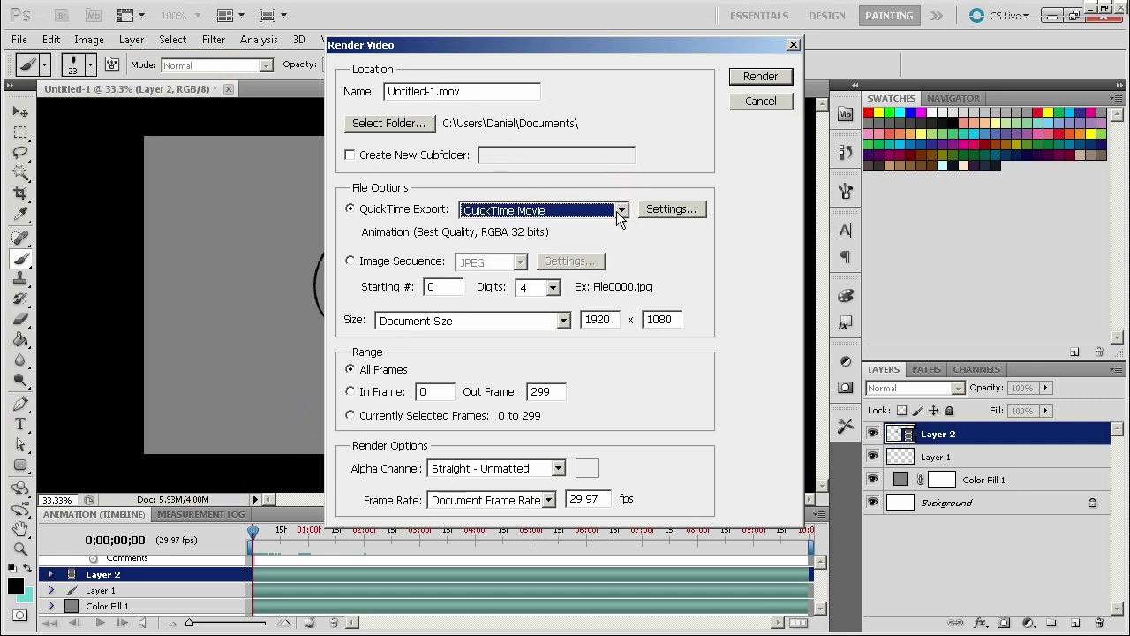
pyautogui.click(406, 262)
pyautogui.click(490, 261)
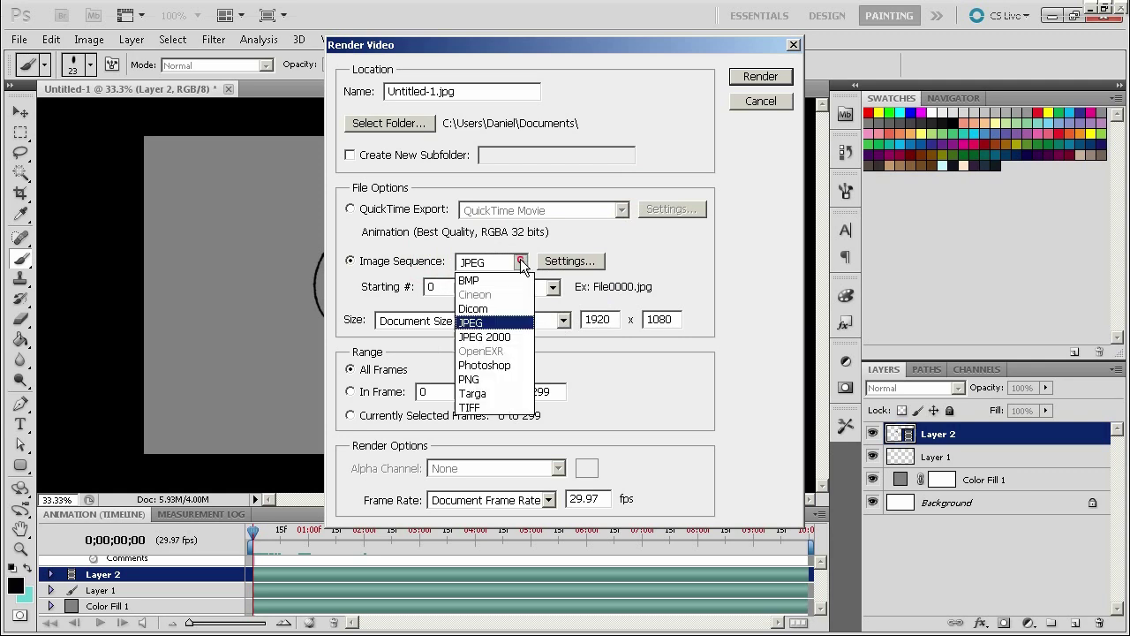
pyautogui.click(494, 404)
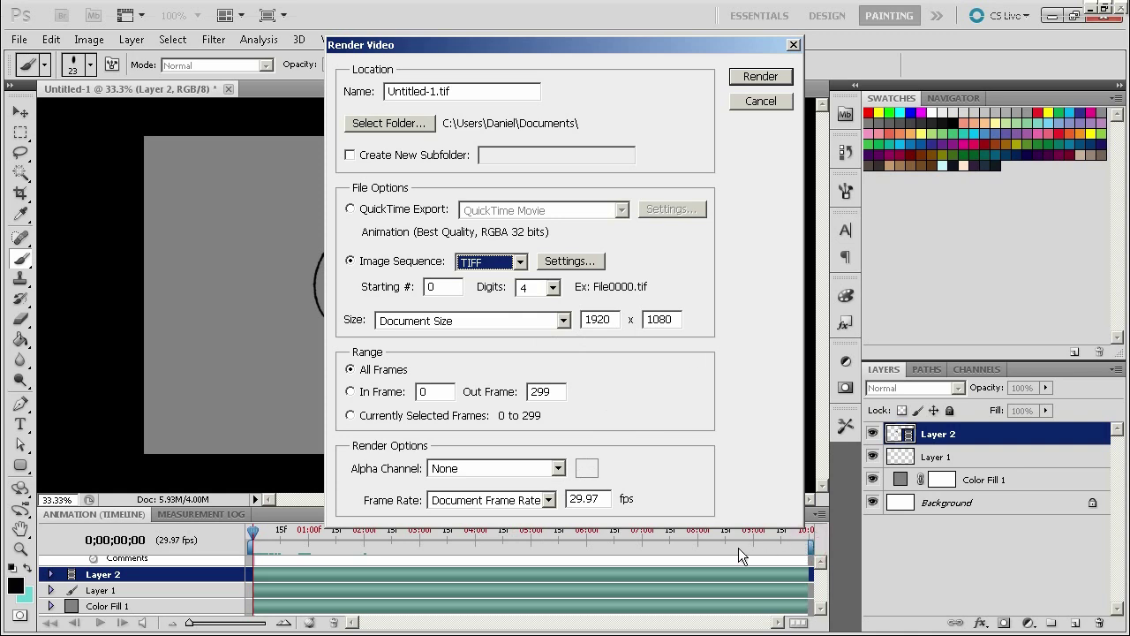
pyautogui.click(759, 101)
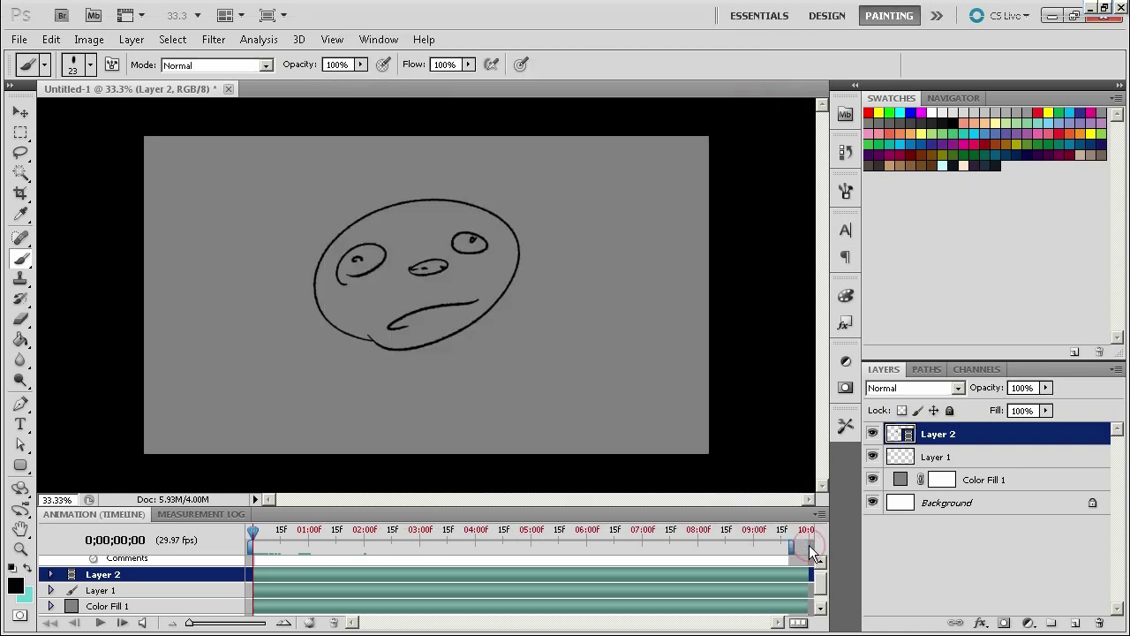
# - Shorten the timeline work area to the three drawn frames and return to the first frame
pyautogui.moveTo(810, 546)
pyautogui.mouseDown()
pyautogui.moveTo(285, 546)
pyautogui.moveTo(253, 533)
pyautogui.moveTo(300, 544)
pyautogui.moveTo(255, 535)
pyautogui.mouseUp()
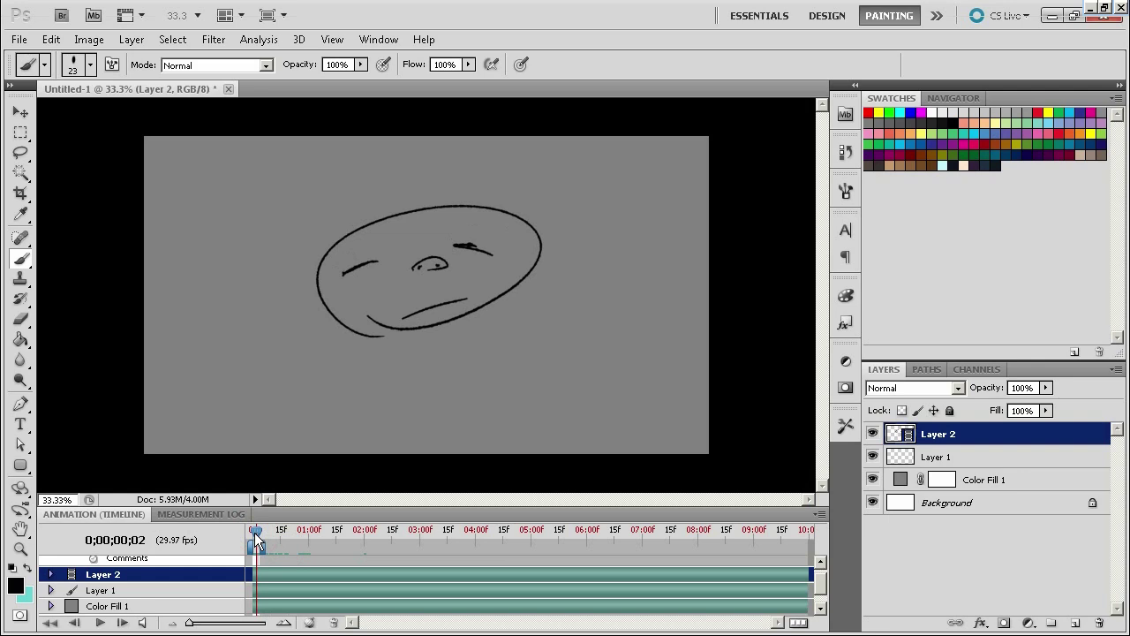
pyautogui.click(29, 40)
pyautogui.moveTo(164, 388)
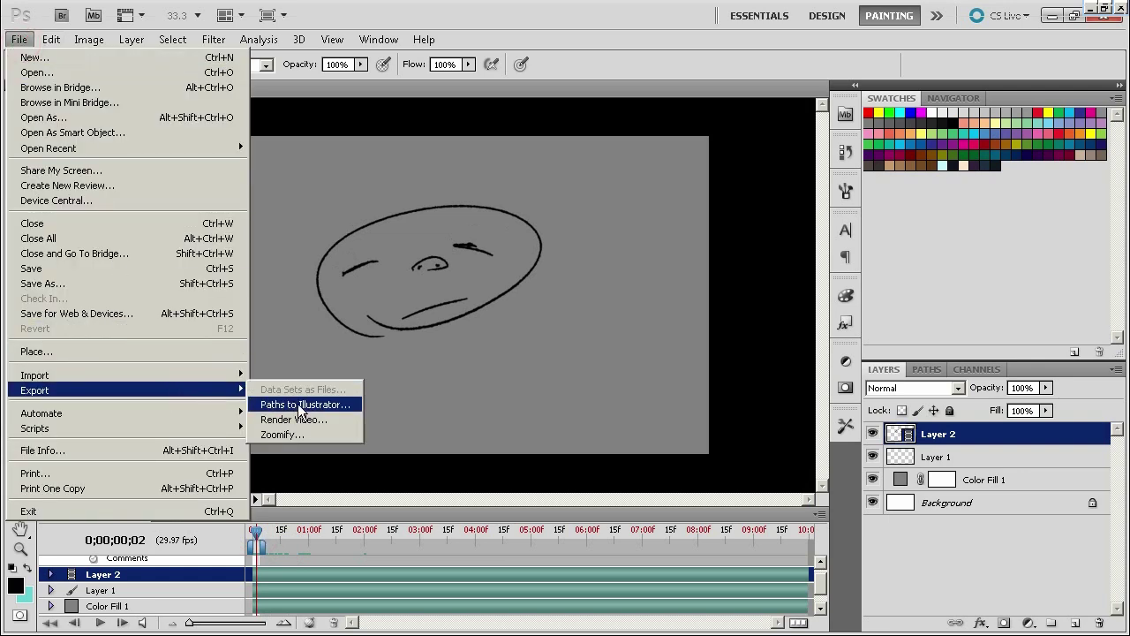
pyautogui.click(256, 532)
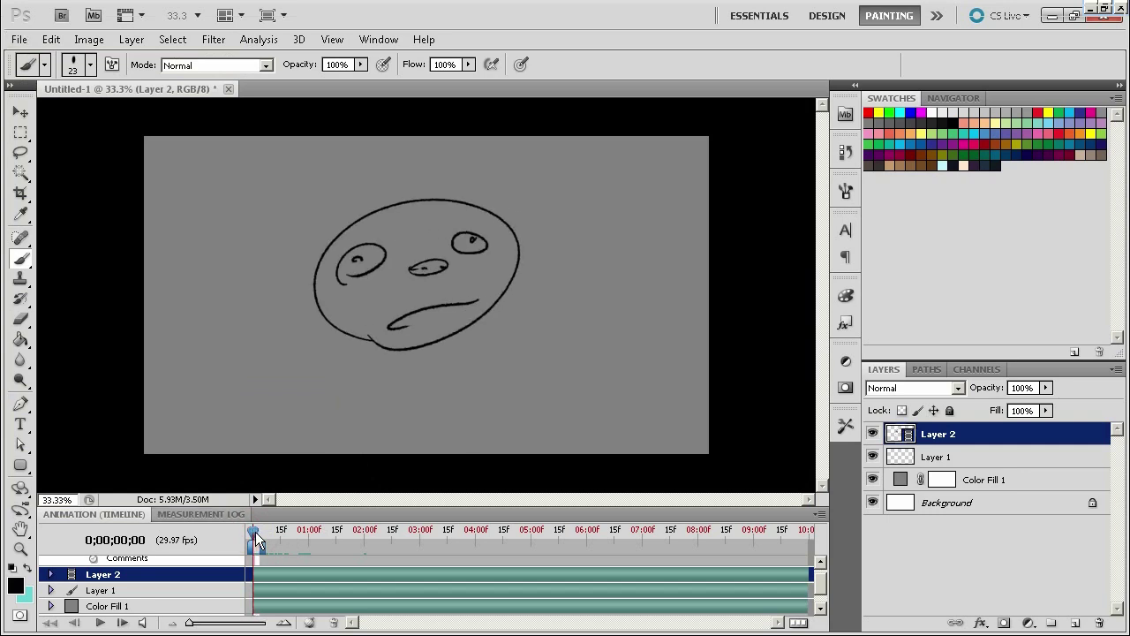
# - Duplicate the Layer 2 video layer twice, keeping the default copy names
pyautogui.rightClick(978, 435)
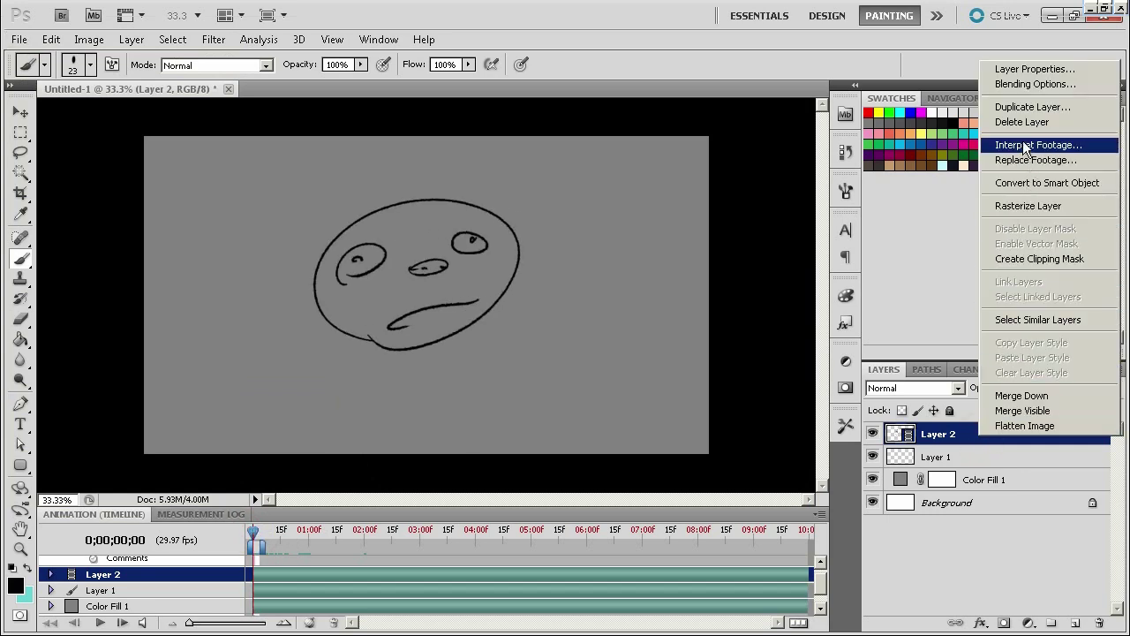
pyautogui.click(1031, 107)
pyautogui.click(890, 282)
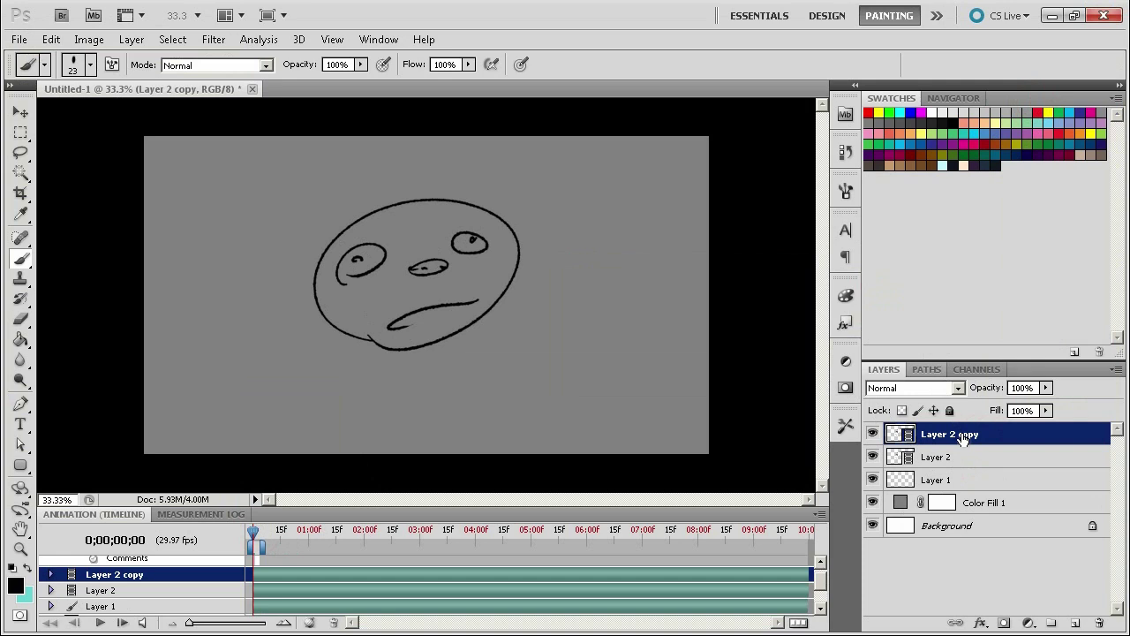
pyautogui.rightClick(963, 434)
pyautogui.click(1016, 104)
pyautogui.click(892, 280)
# - Hide both copies and rasterize Layer 2 at frame 0;00;00;00
pyautogui.click(873, 434)
pyautogui.click(872, 456)
pyautogui.click(938, 480)
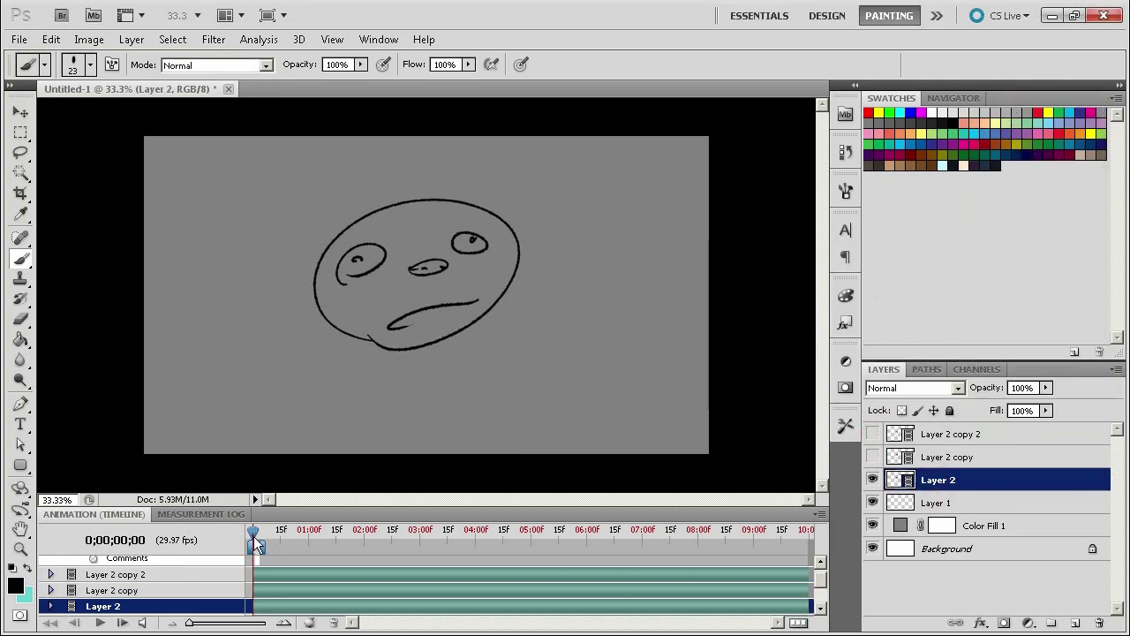
pyautogui.rightClick(932, 479)
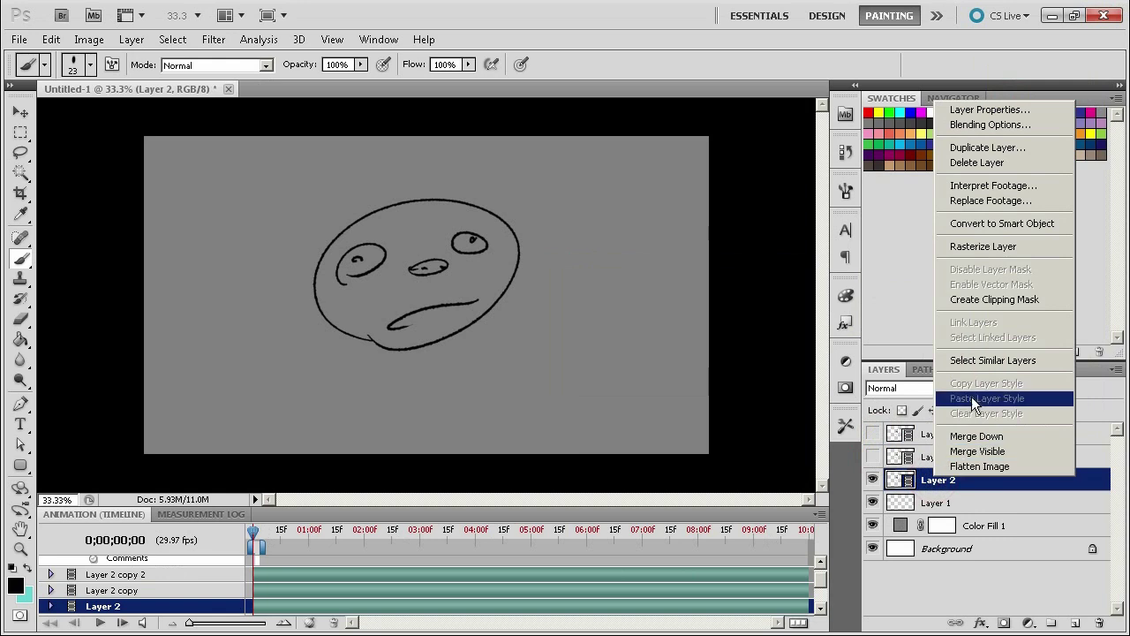
pyautogui.click(993, 248)
# - Show Layer 2 copy in place of Layer 2 and rasterize it at frame 0;00;00;01
pyautogui.click(949, 456)
pyautogui.click(872, 480)
pyautogui.click(873, 456)
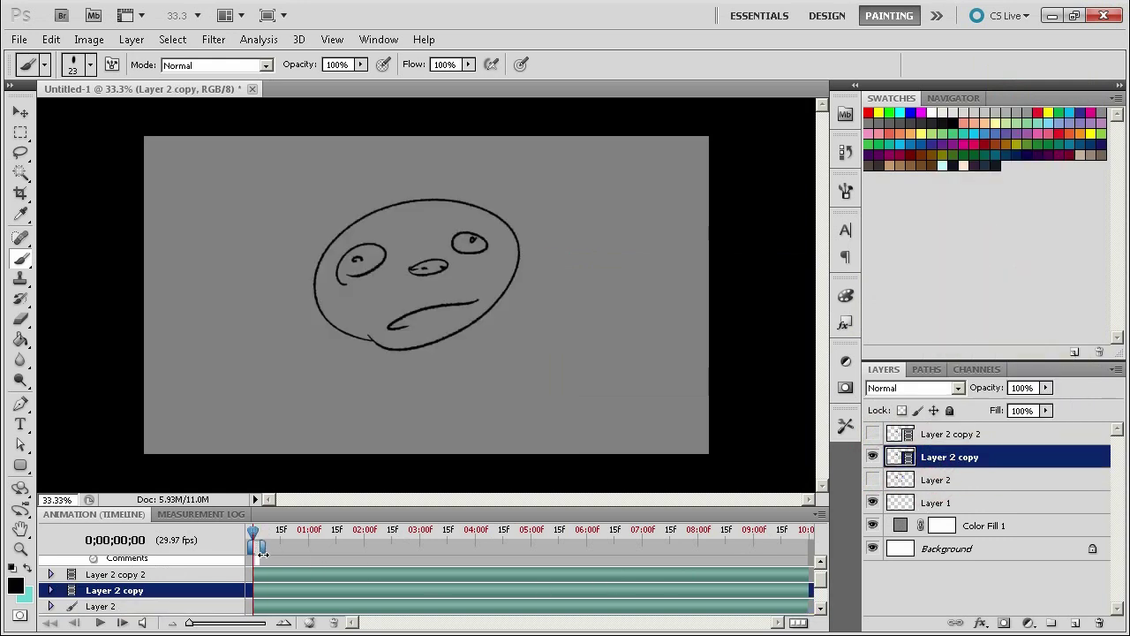
pyautogui.press('Right')
pyautogui.rightClick(933, 460)
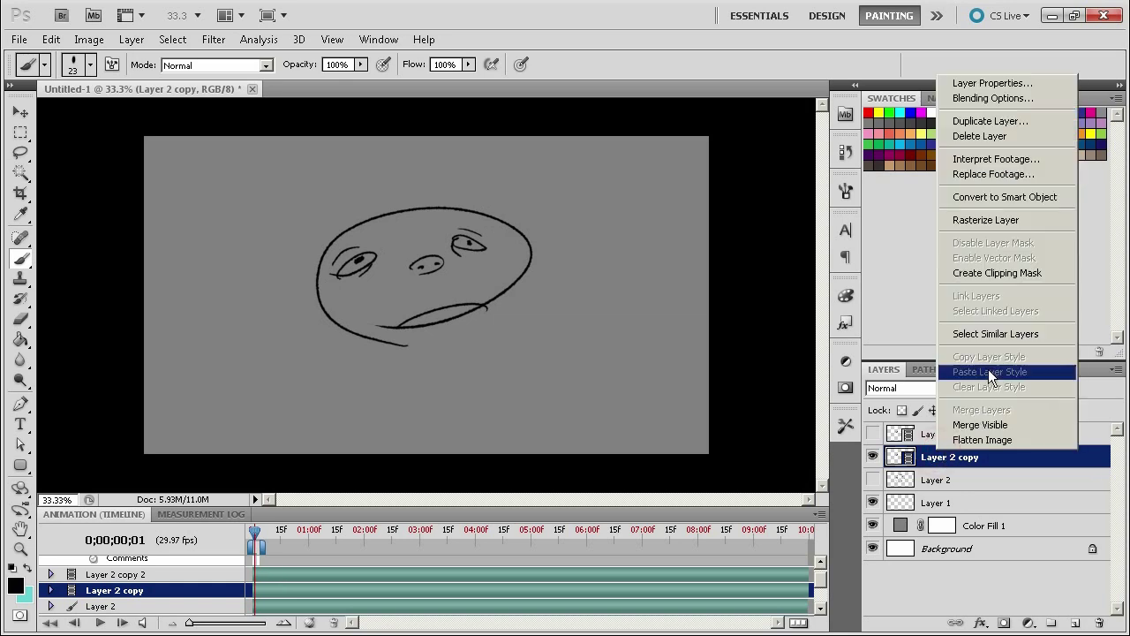
pyautogui.click(980, 219)
# - Replace the visible Layer 2 copy with Layer 2 copy 2, rasterize that at frame 0;00;00;02, and hide it
pyautogui.click(873, 456)
pyautogui.click(872, 433)
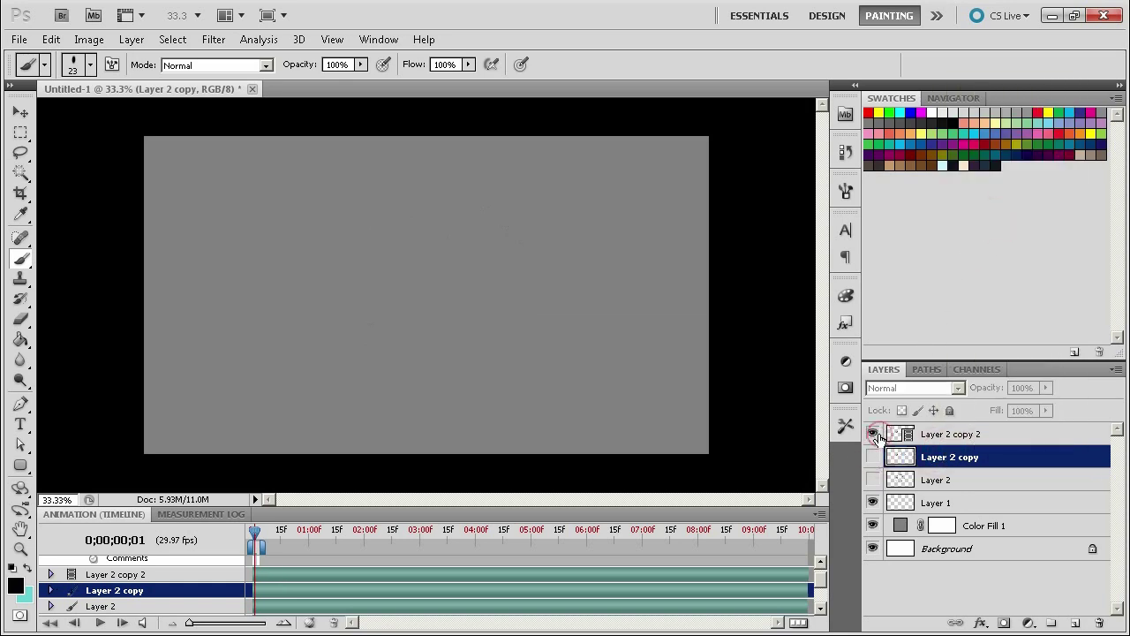
pyautogui.click(922, 435)
pyautogui.press('Right')
pyautogui.rightClick(939, 438)
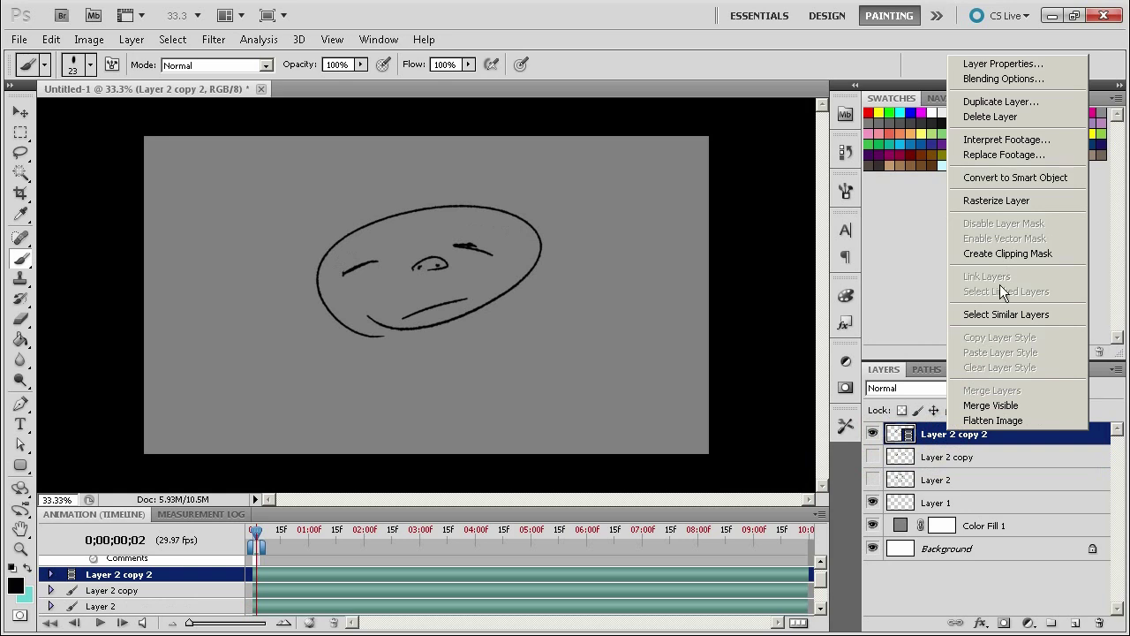
pyautogui.click(1006, 200)
pyautogui.click(872, 433)
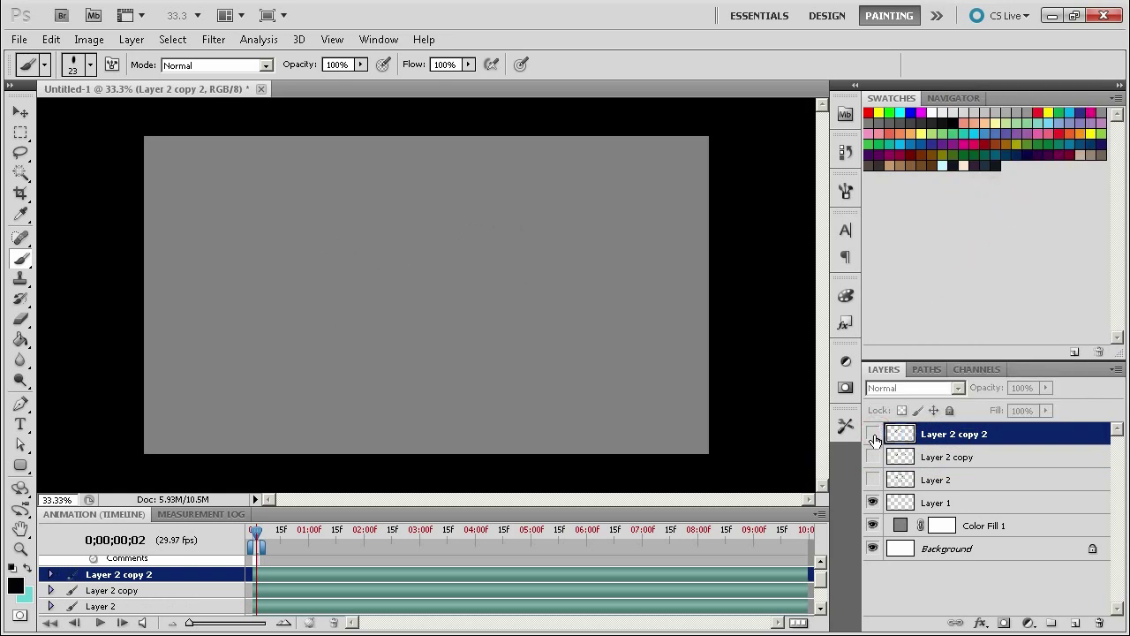
# - Toggle the visibility of the three rasterized layers one after another to compare their drawings, ending with all three hidden
pyautogui.click(873, 434)
pyautogui.click(872, 457)
pyautogui.click(872, 434)
pyautogui.click(873, 457)
pyautogui.click(873, 479)
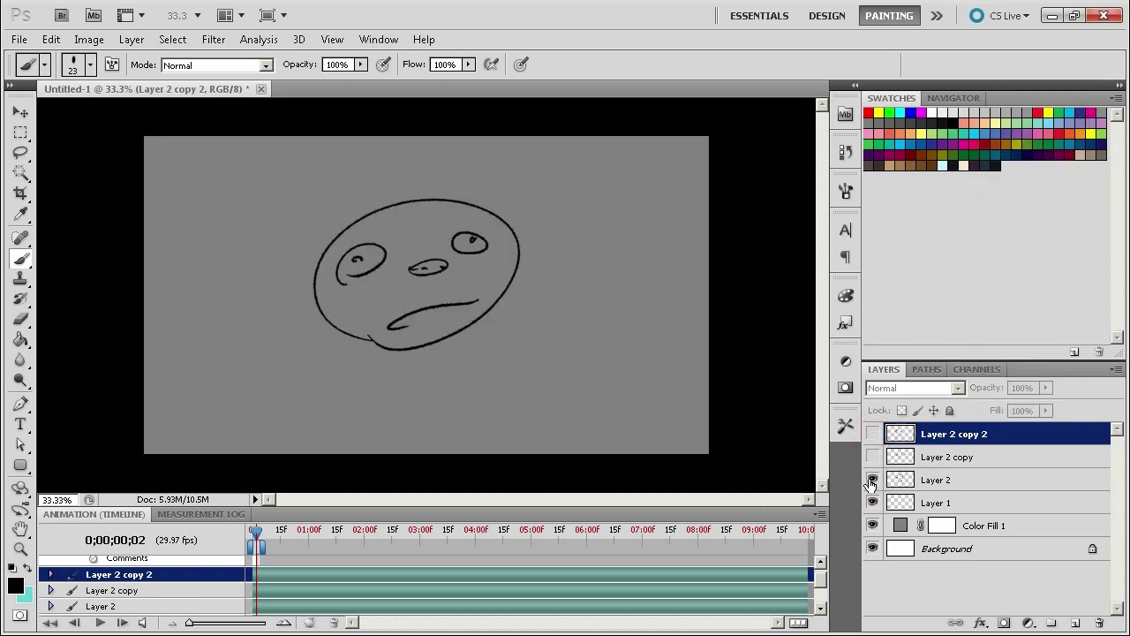
pyautogui.click(872, 479)
pyautogui.click(874, 457)
pyautogui.click(872, 457)
pyautogui.click(872, 434)
pyautogui.click(873, 433)
pyautogui.click(873, 456)
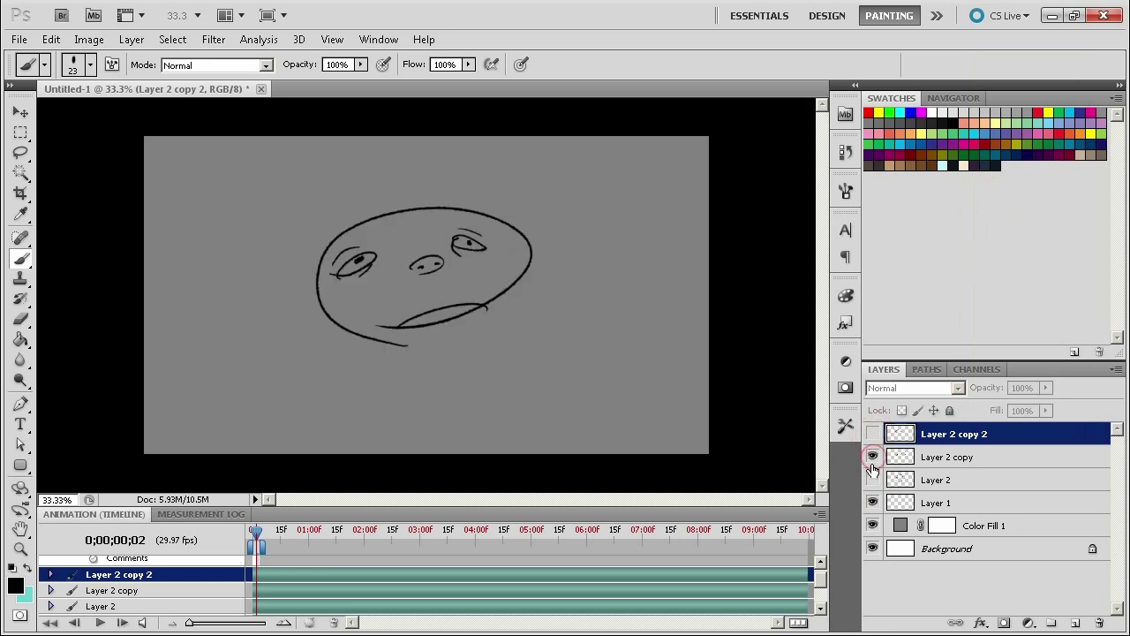
pyautogui.click(872, 456)
# - Add a new blank video layer above the others and return to the first frame
pyautogui.click(132, 40)
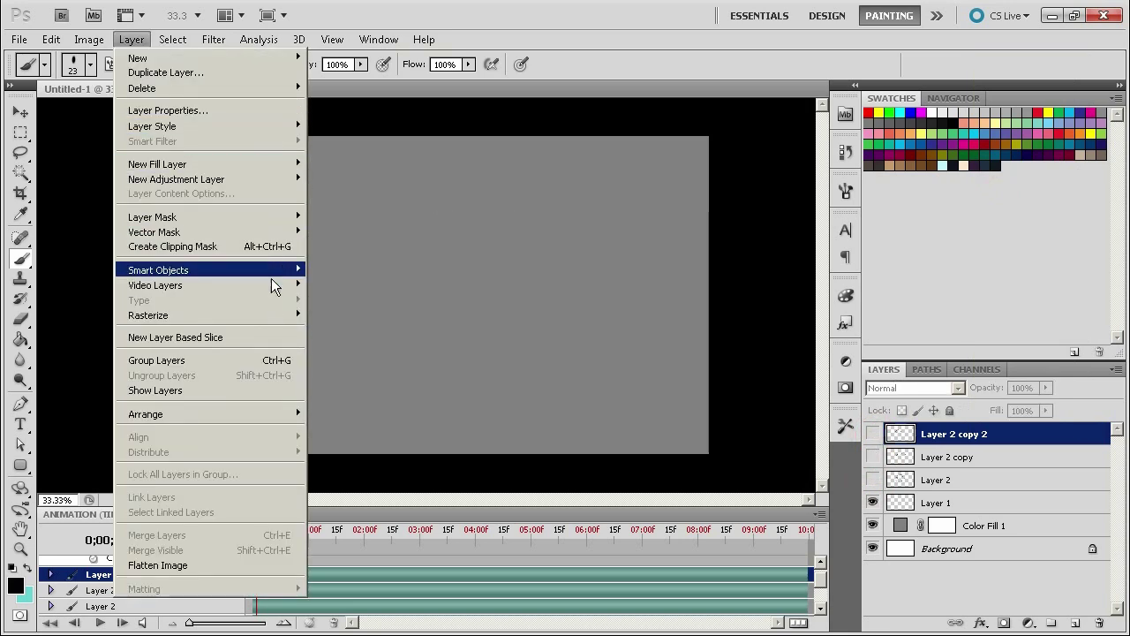
pyautogui.moveTo(277, 284)
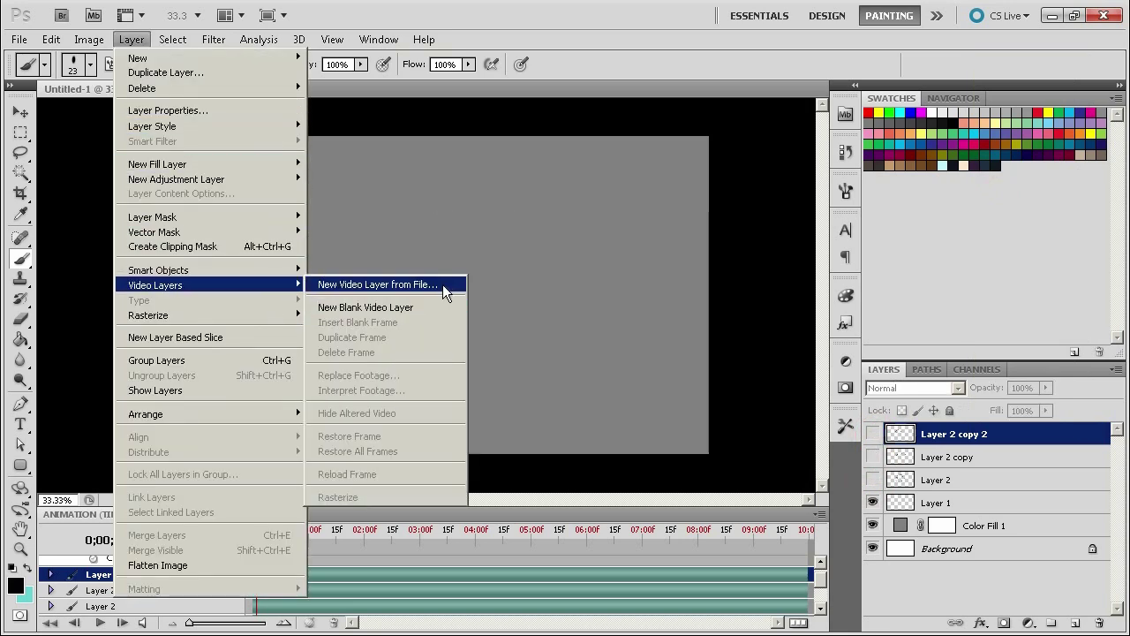
pyautogui.click(434, 307)
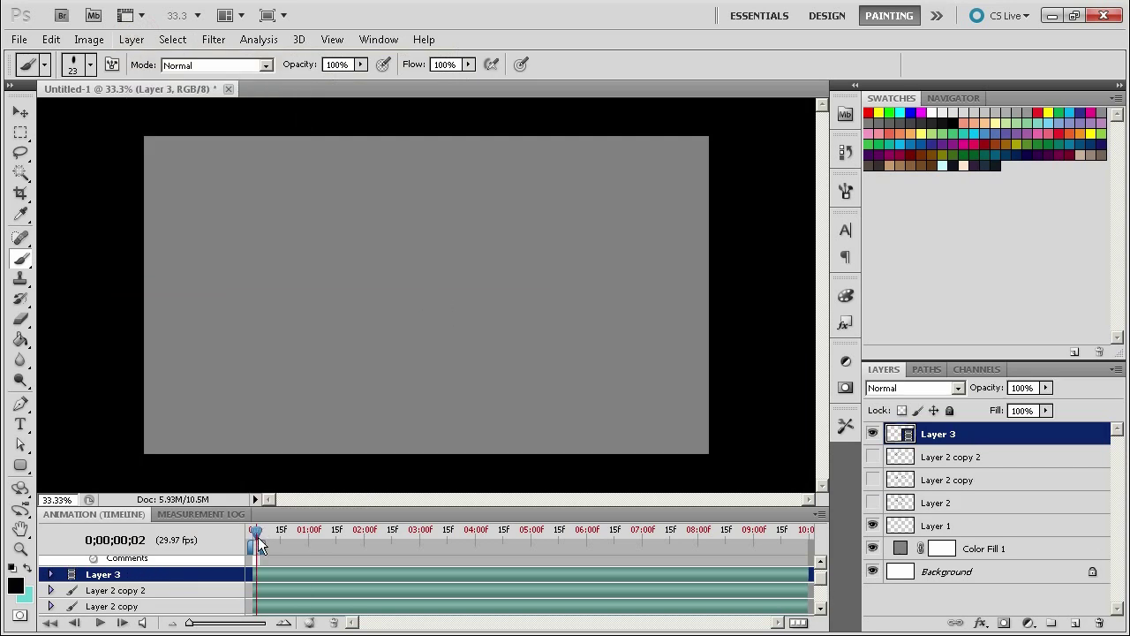
pyautogui.moveTo(259, 545); pyautogui.dragTo(253, 542)
# - Draw a round cartoon face with a large nose, eyes and an open mouth on the new video layer's first frame
pyautogui.moveTo(463, 217); pyautogui.dragTo(352, 369)
pyautogui.hotkey('ctrl', 'z')
pyautogui.moveTo(384, 324); pyautogui.dragTo(422, 335)
pyautogui.moveTo(346, 267); pyautogui.dragTo(358, 246)
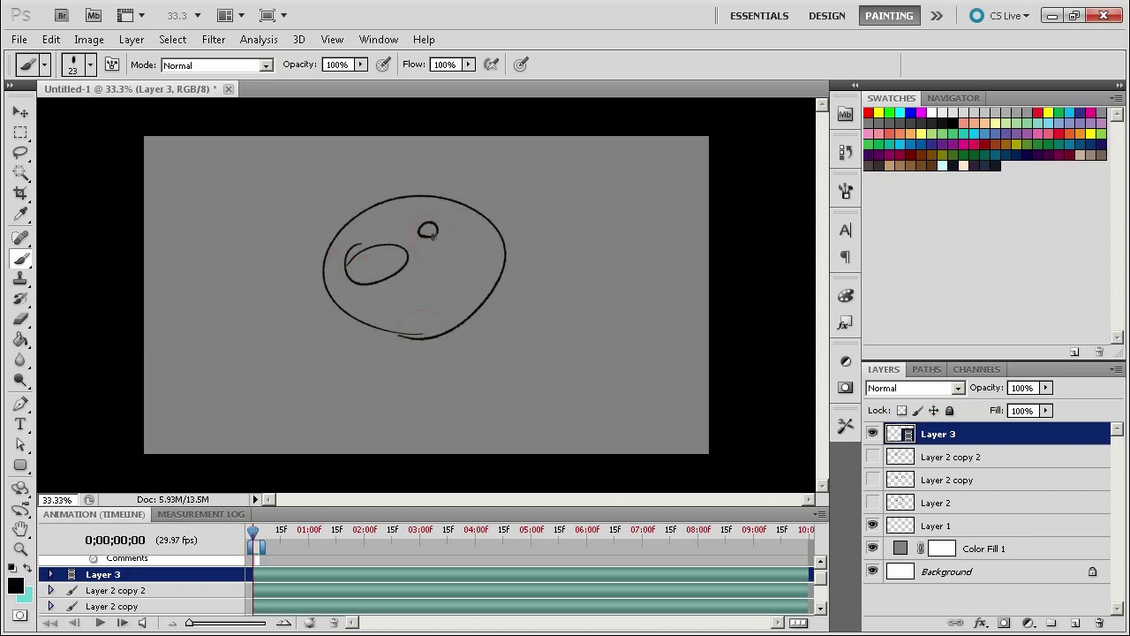
pyautogui.moveTo(389, 302); pyautogui.dragTo(379, 307)
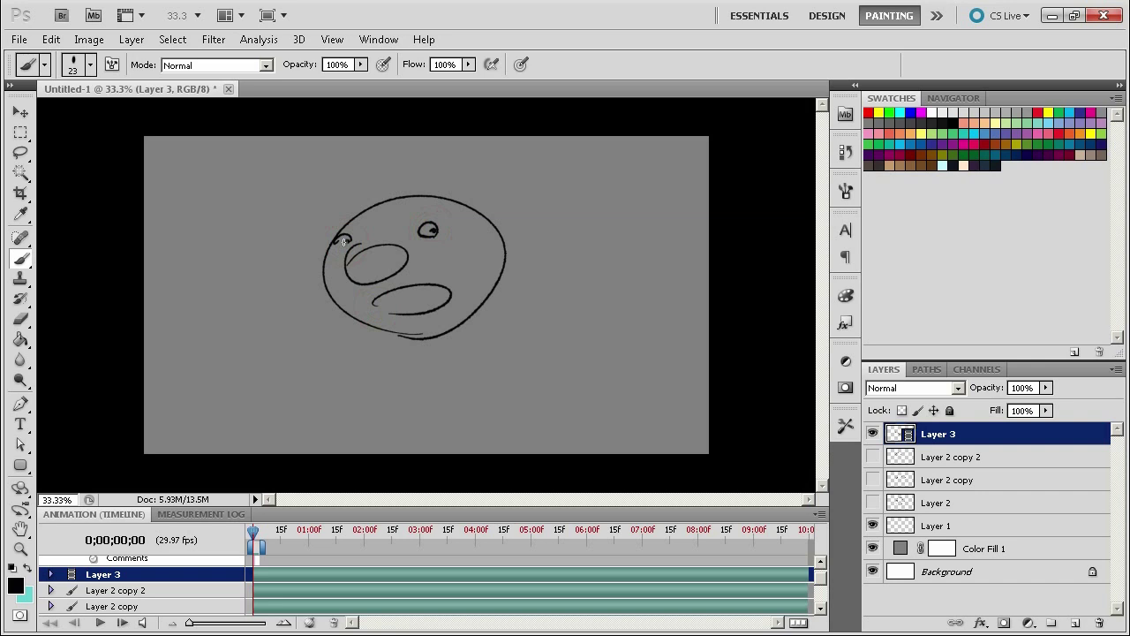
# - Turn on the onion skins and step back and forth through the first frames to check how the face drawing shows
pyautogui.press('Right')
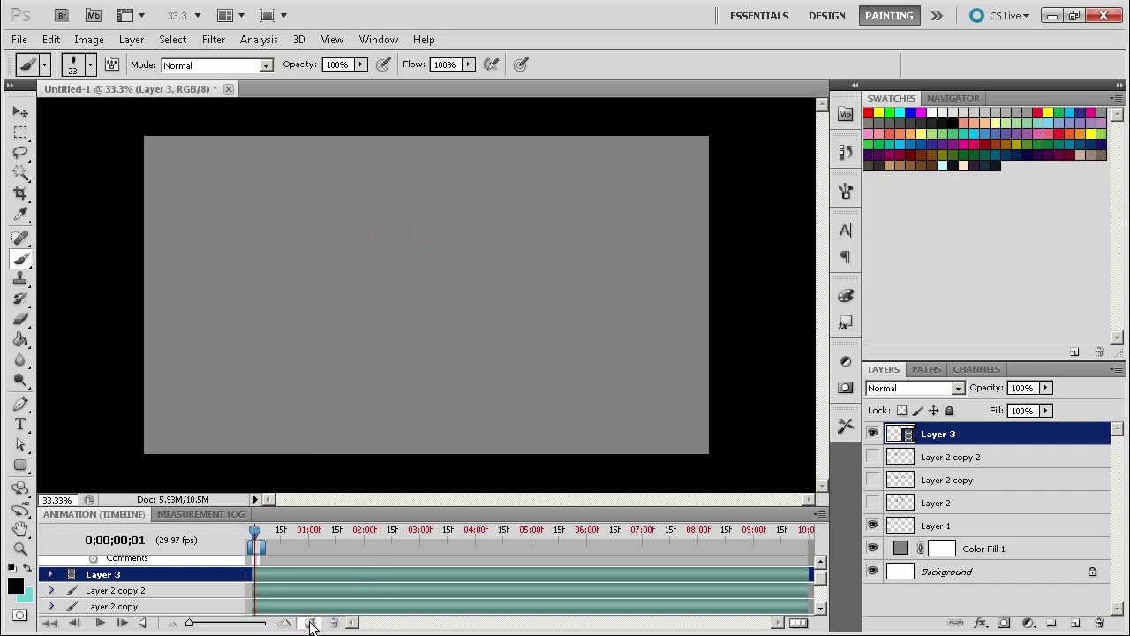
pyautogui.press('Left')
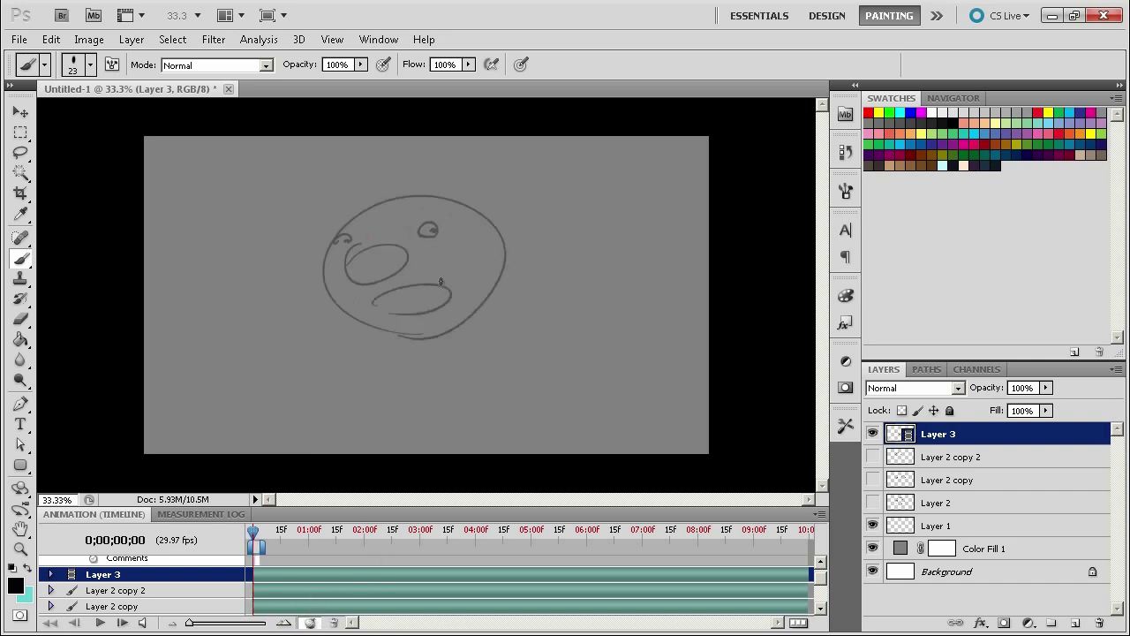
pyautogui.press('Right')
pyautogui.press('Right')
pyautogui.press('Left')
pyautogui.press('Left')
pyautogui.press('Right')
pyautogui.press('Left')
pyautogui.press('Right')
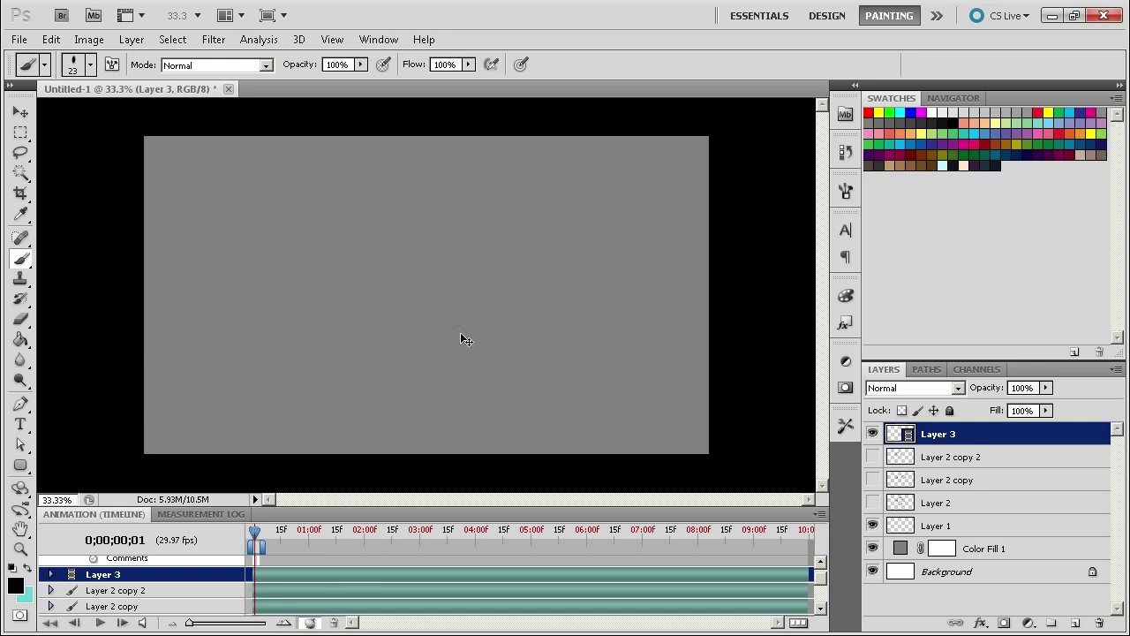
pyautogui.press('Left')
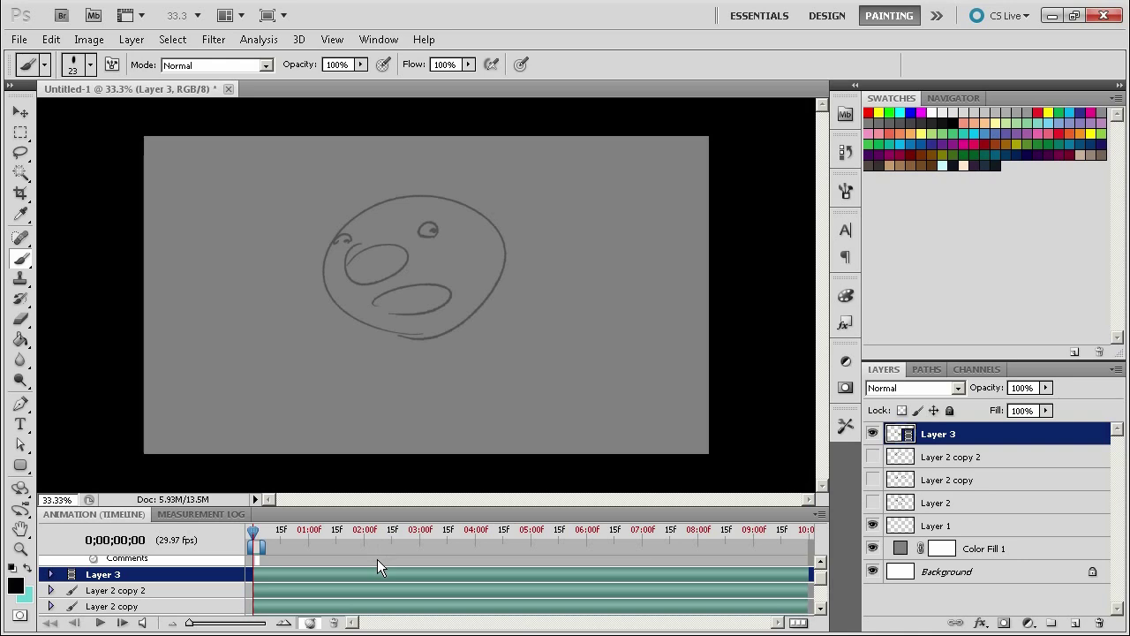
pyautogui.press('Right')
pyautogui.press('Left')
# - Set the onion skins to 2 frames before and 3 frames after
pyautogui.click(820, 514)
pyautogui.click(851, 500)
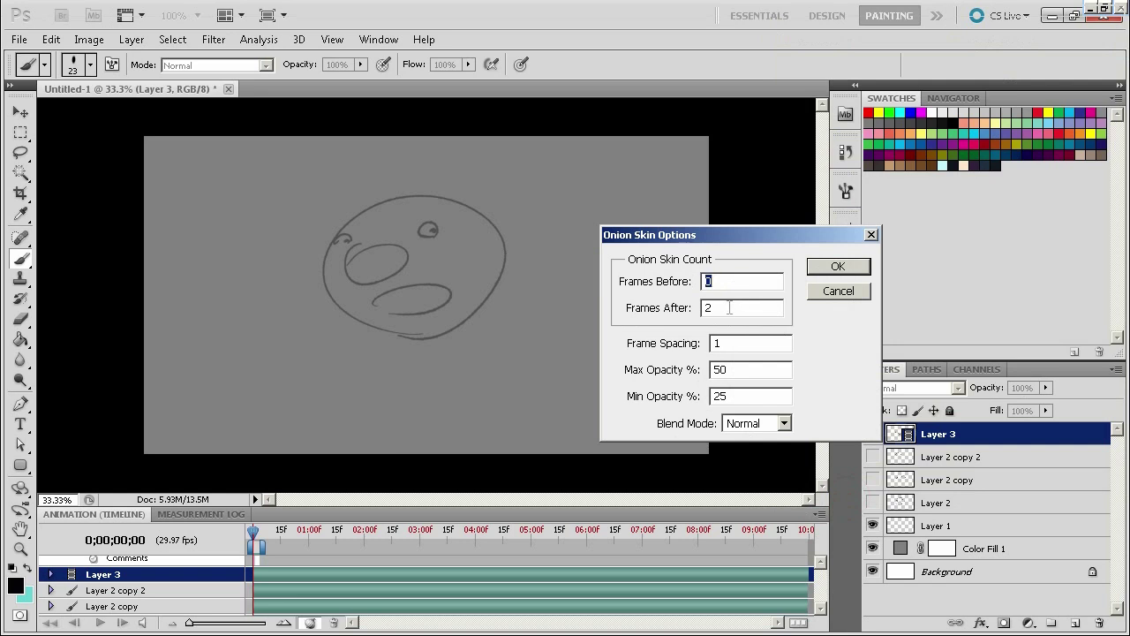
pyautogui.write('2')
pyautogui.doubleClick(725, 308)
pyautogui.write('3')
pyautogui.click(826, 267)
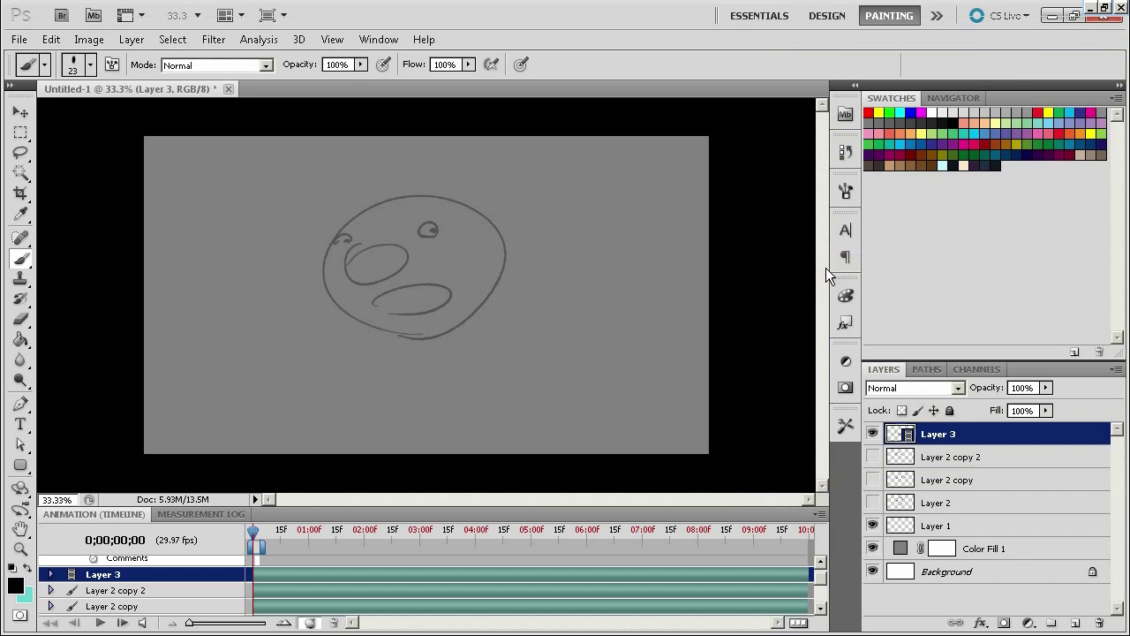
# - Draw the head outline, shifted slightly to the right of the first drawing, on the video layer's second frame
pyautogui.press('Right')
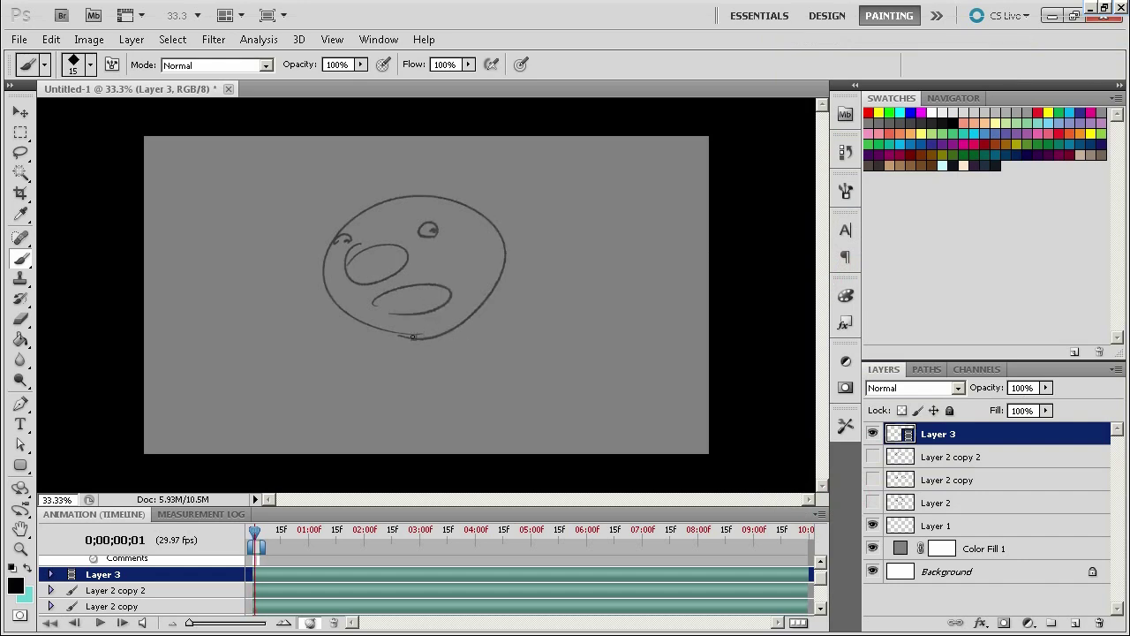
pyautogui.moveTo(421, 338)
pyautogui.mouseDown()
pyautogui.moveTo(472, 198)
pyautogui.moveTo(477, 311)
pyautogui.mouseUp()
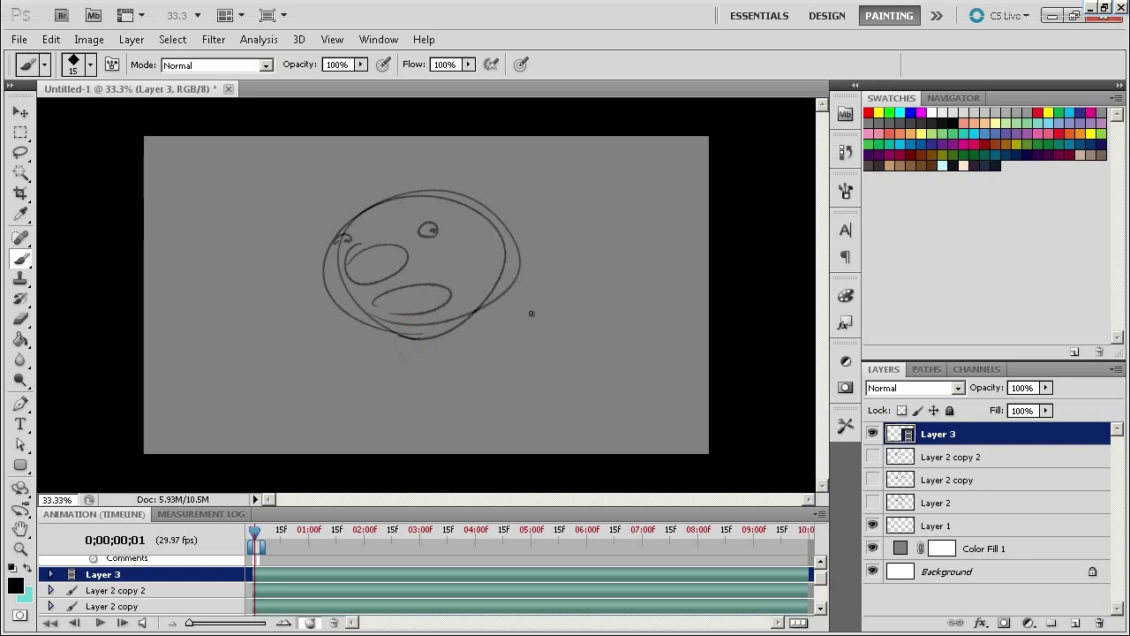
pyautogui.hotkey('ctrl', 'z')
pyautogui.moveTo(411, 337)
pyautogui.mouseDown()
pyautogui.moveTo(422, 195)
pyautogui.moveTo(415, 337)
pyautogui.mouseUp()
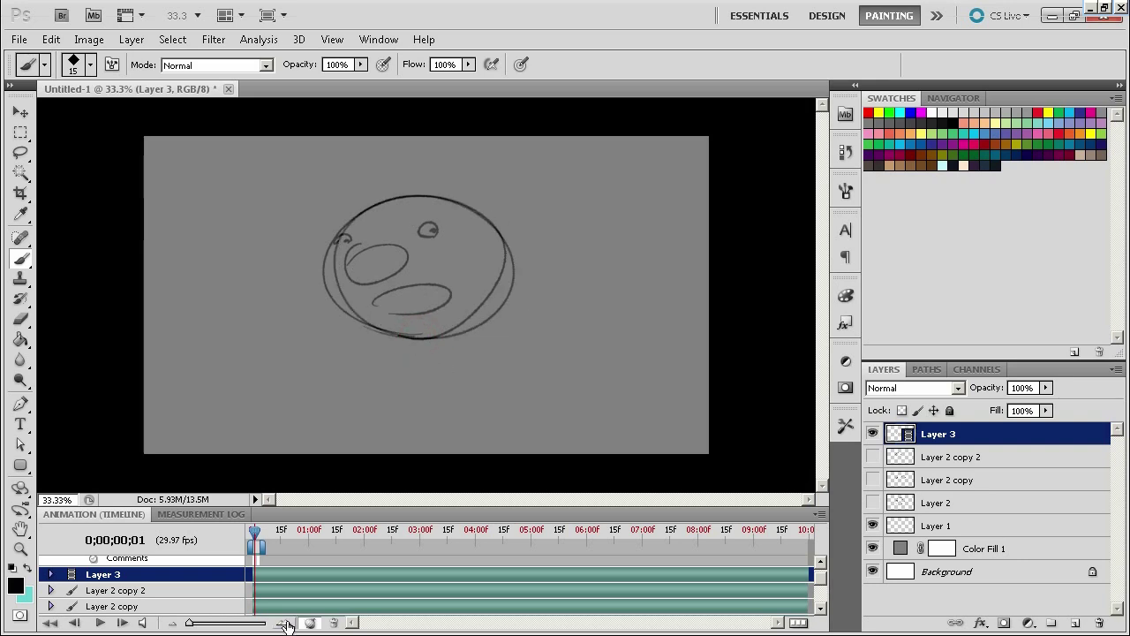
# - Set the onion skins' blend mode to Multiply
pyautogui.click(819, 515)
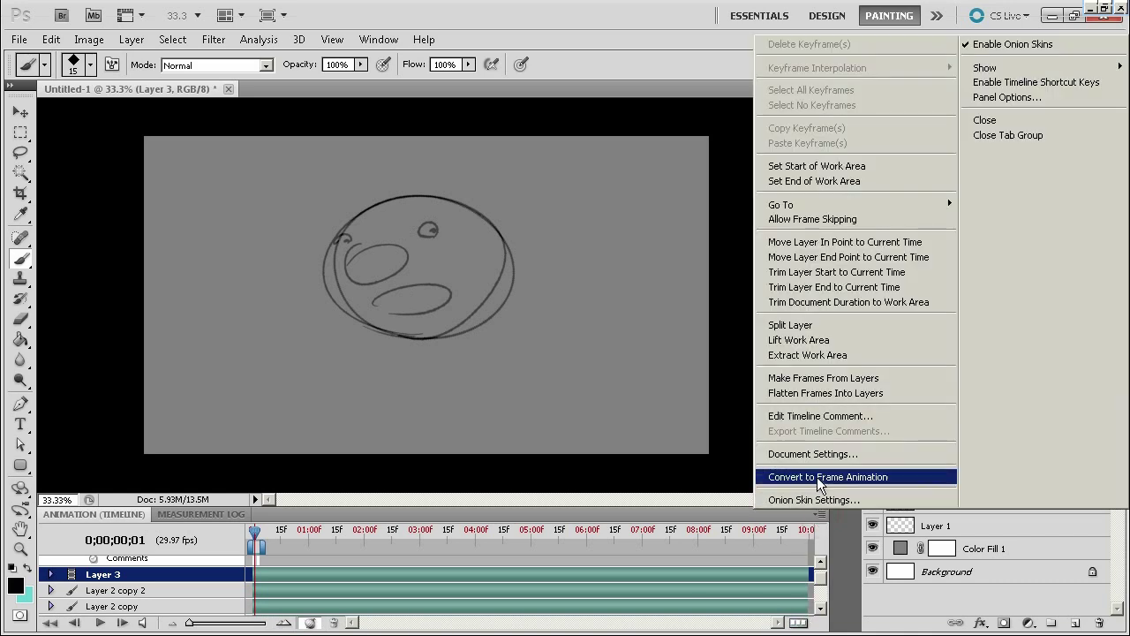
pyautogui.click(821, 497)
pyautogui.click(747, 427)
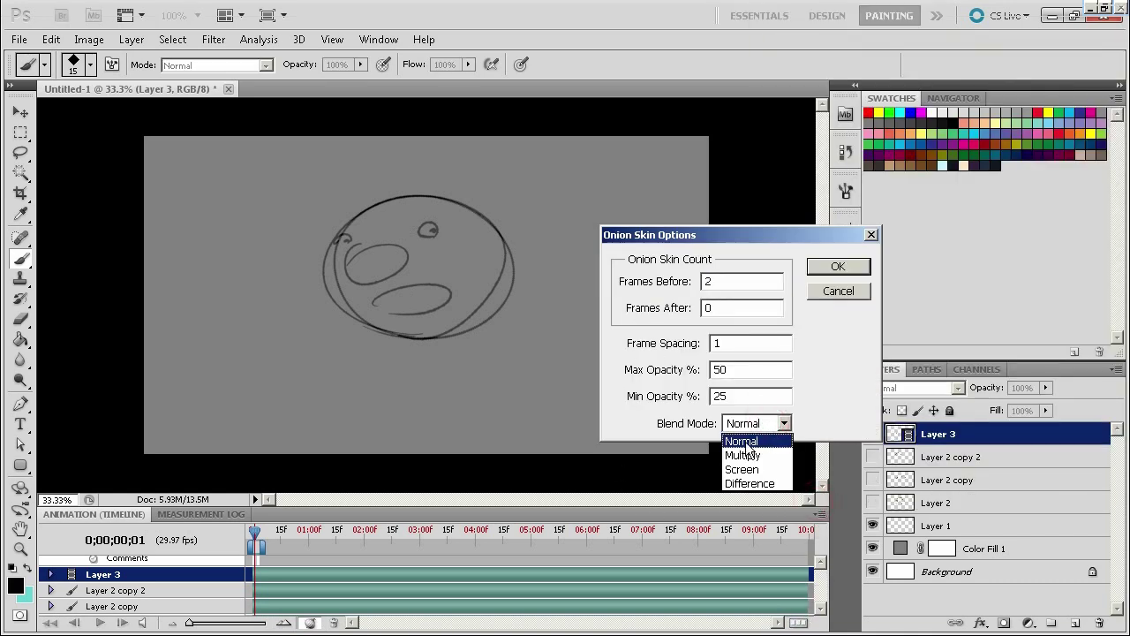
pyautogui.click(746, 449)
pyautogui.click(839, 268)
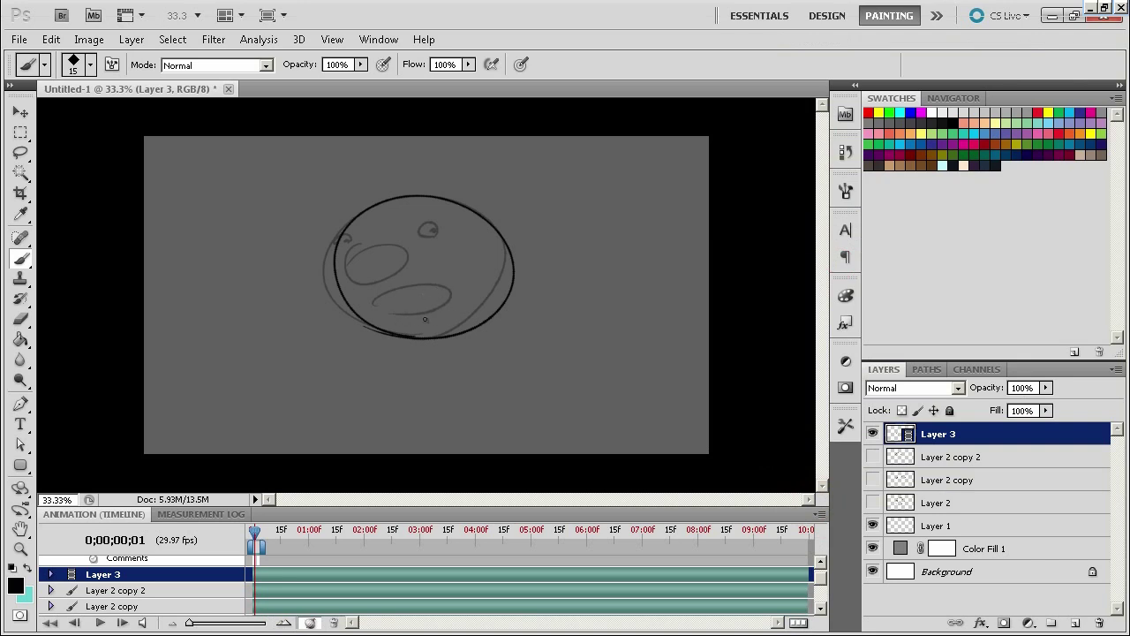
# - Draw the mouth, closed eyes and nose inside the second frame's head outline, redoing the eyes as closed lids
pyautogui.moveTo(405, 306); pyautogui.dragTo(422, 296)
pyautogui.moveTo(458, 235); pyautogui.dragTo(472, 232)
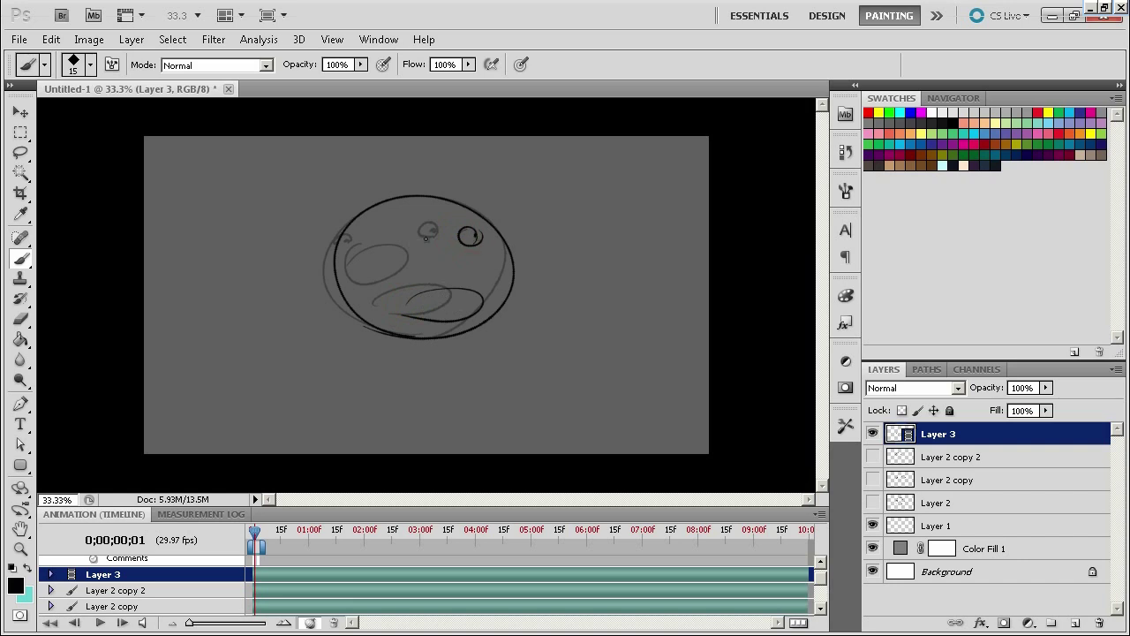
pyautogui.hotkey('ctrl', 'z')
pyautogui.moveTo(372, 250); pyautogui.dragTo(368, 252)
pyautogui.moveTo(431, 270)
pyautogui.mouseDown()
pyautogui.moveTo(414, 280)
pyautogui.moveTo(458, 262)
pyautogui.mouseUp()
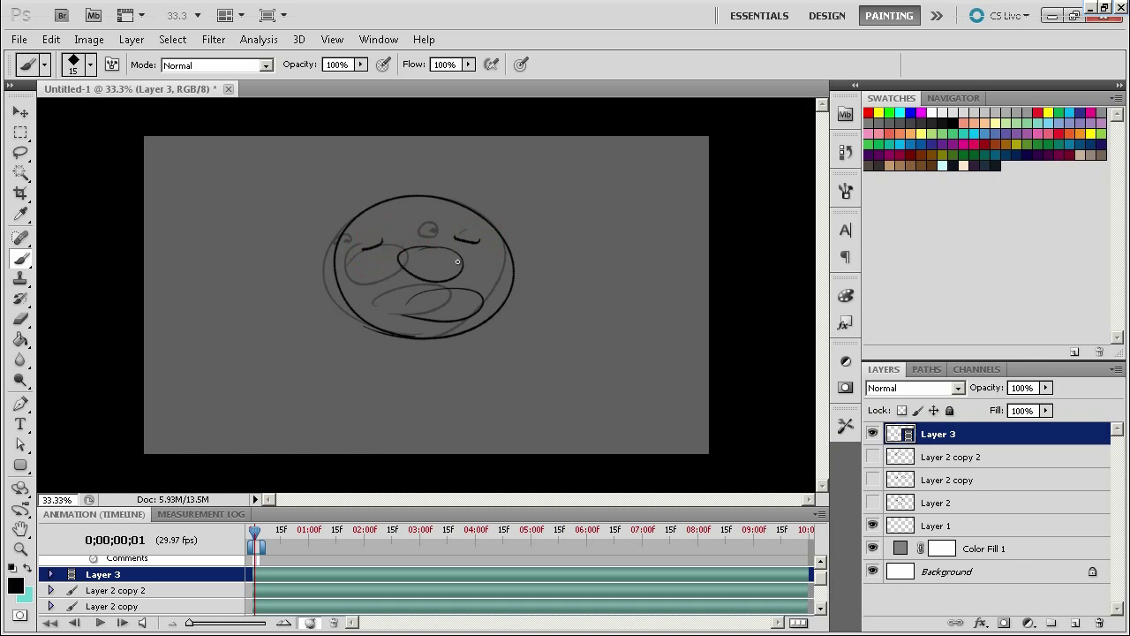
# - Draw the face turned to the right, with outline, open eyes, nose and mouth, on the third frame
pyautogui.press('Right')
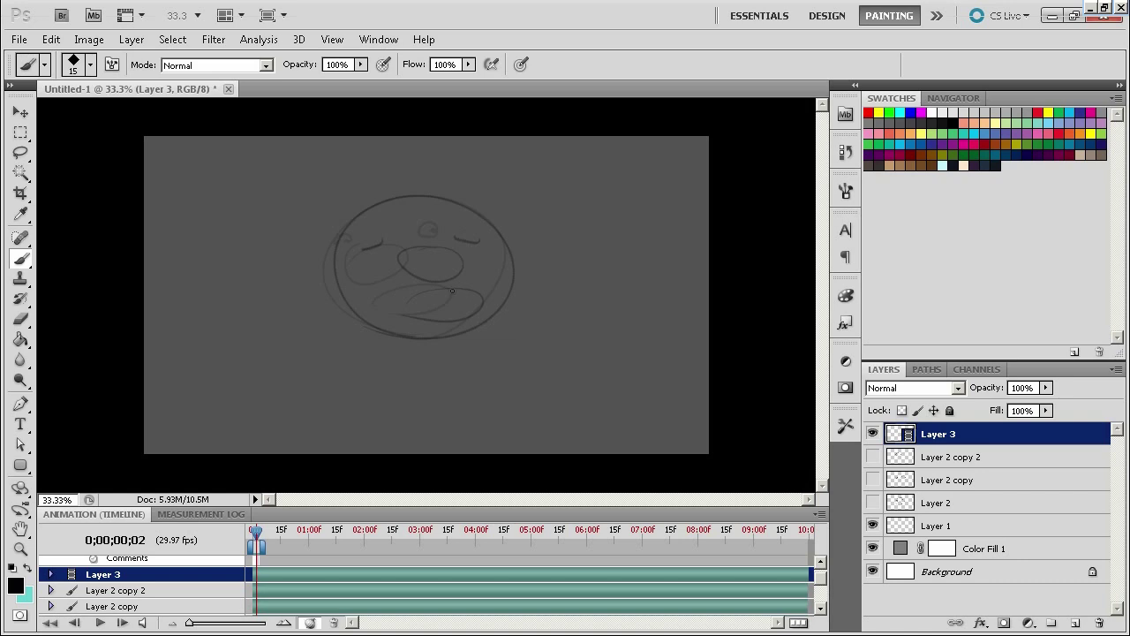
pyautogui.moveTo(430, 332)
pyautogui.mouseDown()
pyautogui.moveTo(357, 307)
pyautogui.moveTo(423, 335)
pyautogui.moveTo(353, 221)
pyautogui.moveTo(427, 337)
pyautogui.mouseUp()
pyautogui.hotkey('ctrl', 'z')
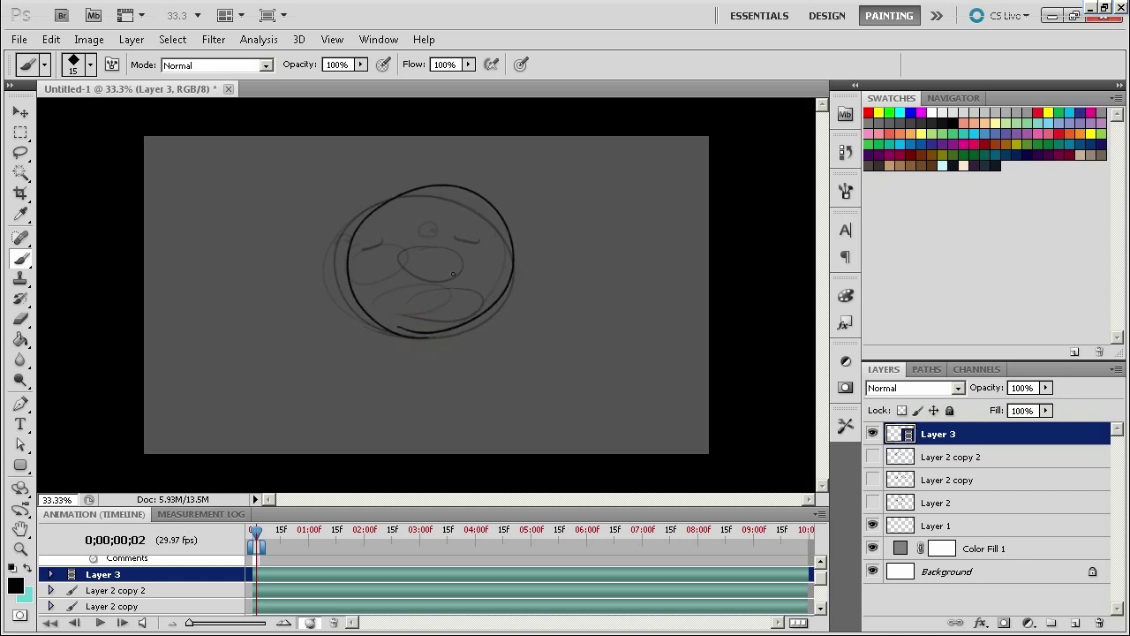
pyautogui.moveTo(444, 237); pyautogui.dragTo(421, 243)
pyautogui.moveTo(478, 238); pyautogui.dragTo(500, 233)
pyautogui.moveTo(448, 294)
pyautogui.mouseDown()
pyautogui.moveTo(501, 281)
pyautogui.moveTo(443, 302)
pyautogui.mouseUp()
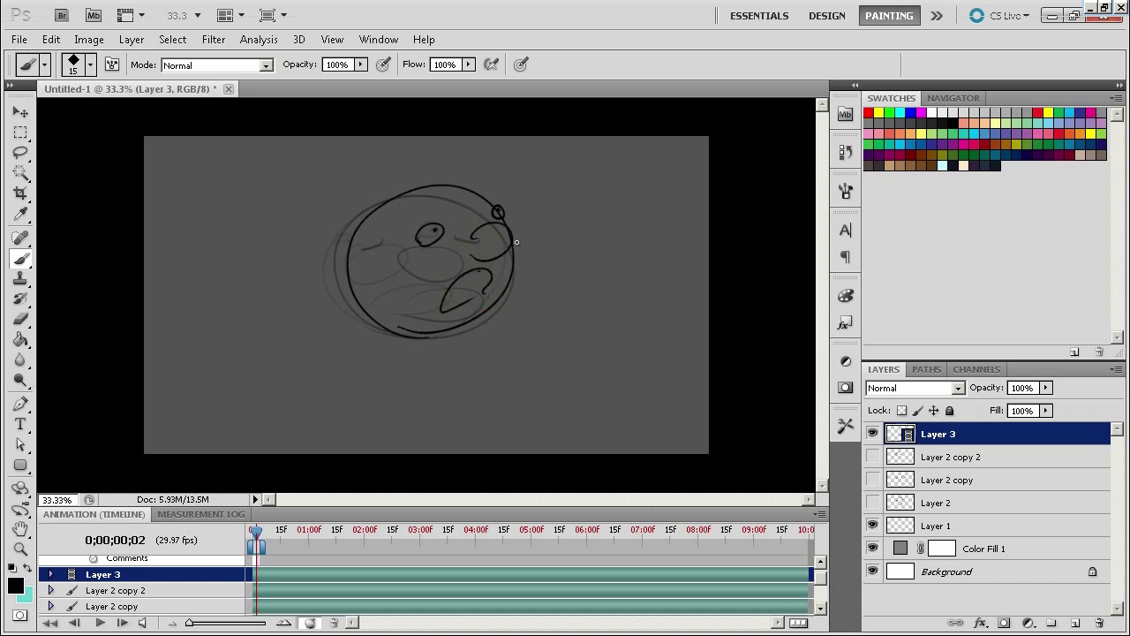
# - Step back and forth through the three drawn frames to review the head turn
pyautogui.press('Left')
pyautogui.press('Left')
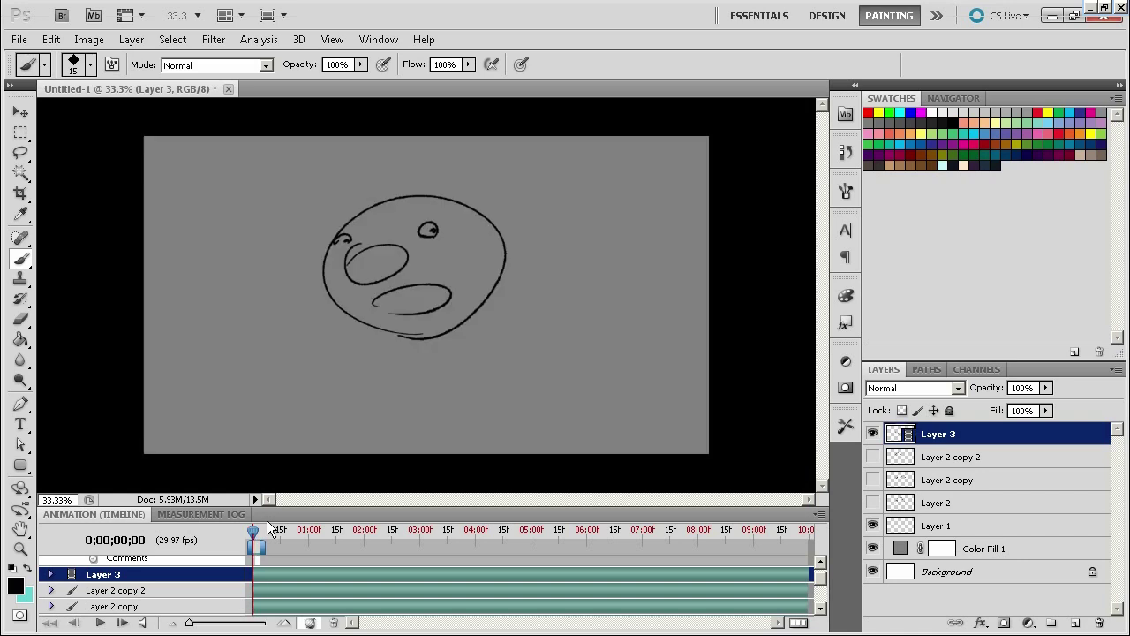
pyautogui.press('Right')
pyautogui.press('Right')
pyautogui.click(819, 514)
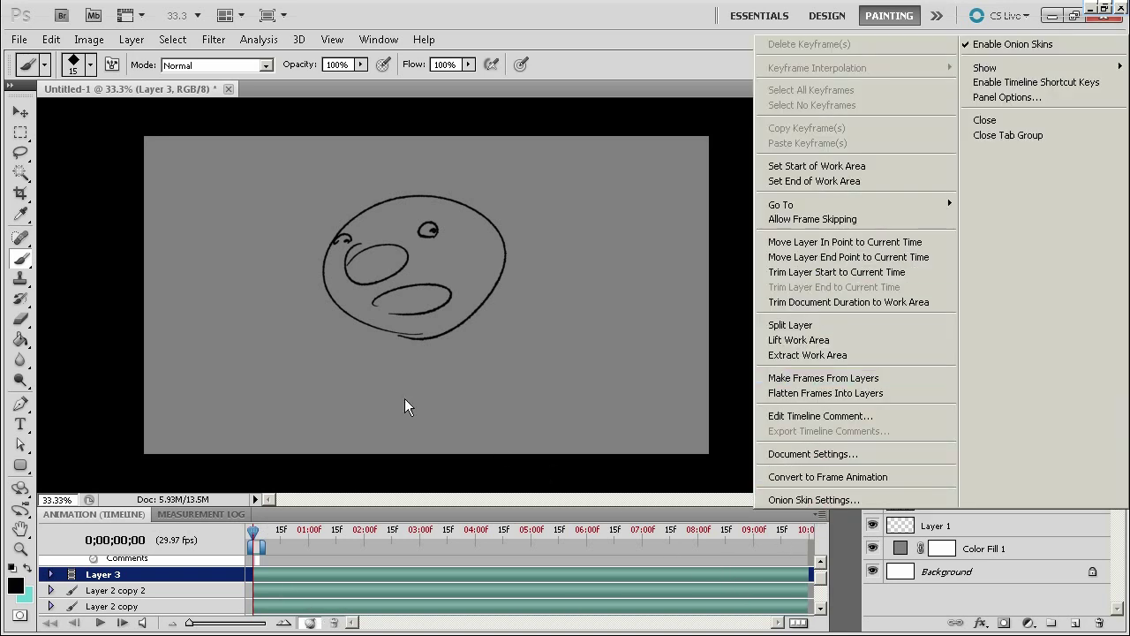
pyautogui.click(115, 44)
# - Insert a blank frame into the video layer right after the first drawing and check it on the timeline
pyautogui.click(132, 40)
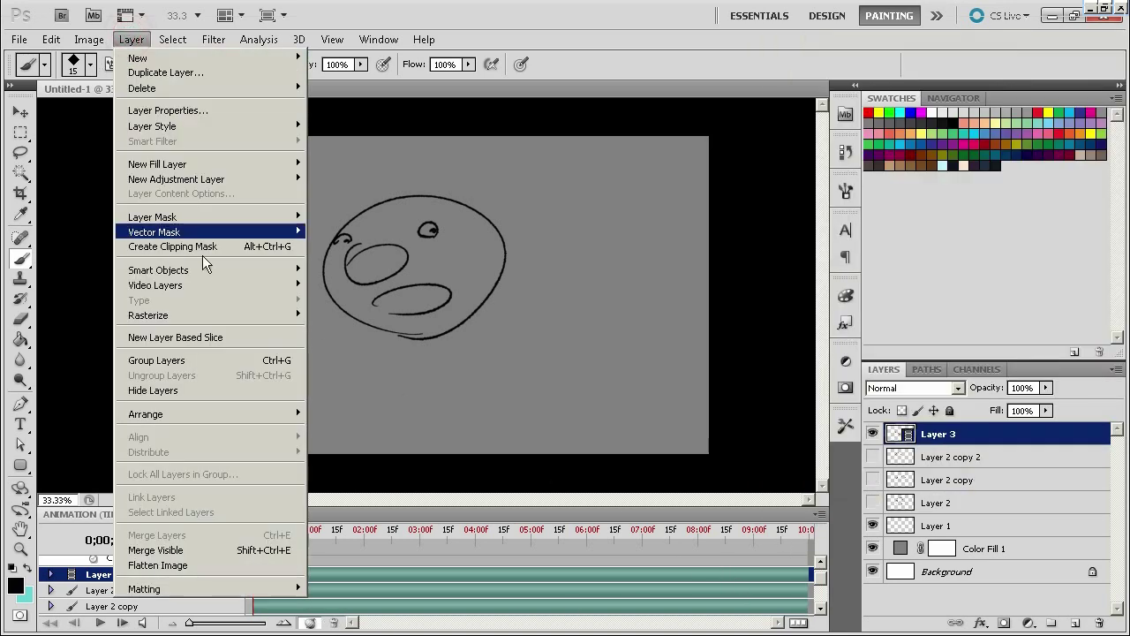
pyautogui.moveTo(293, 285)
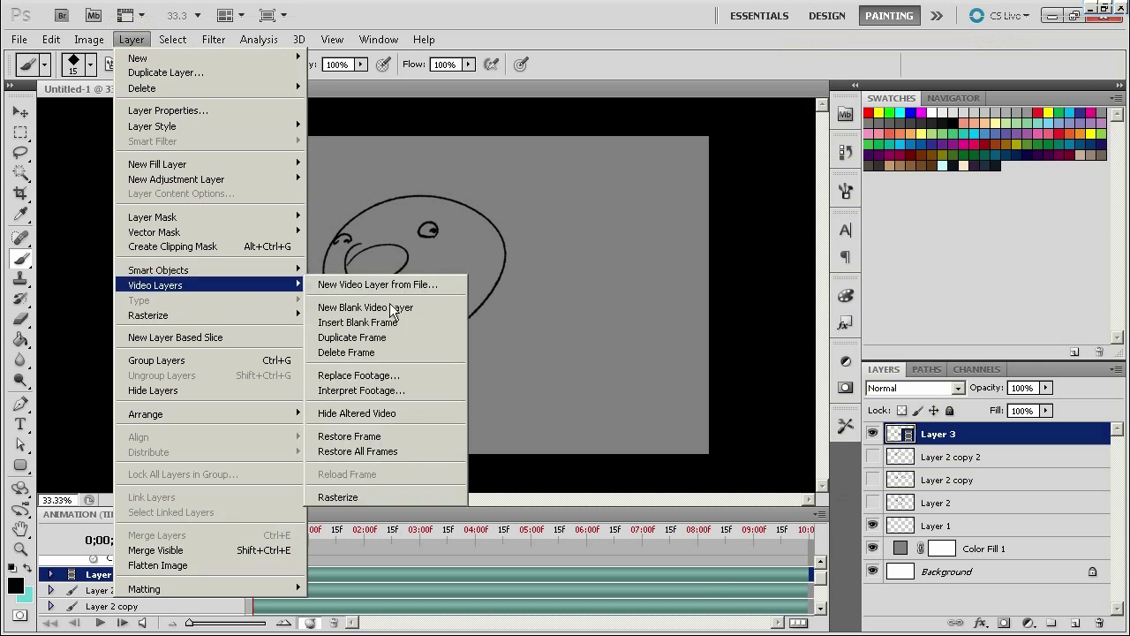
pyautogui.click(420, 322)
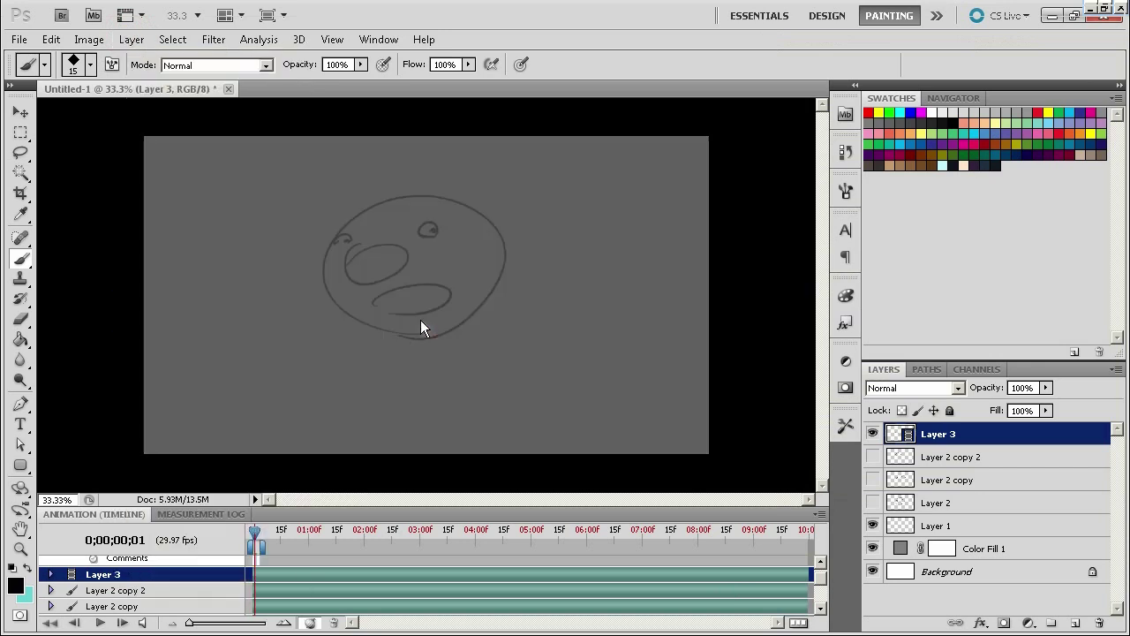
pyautogui.click(254, 530)
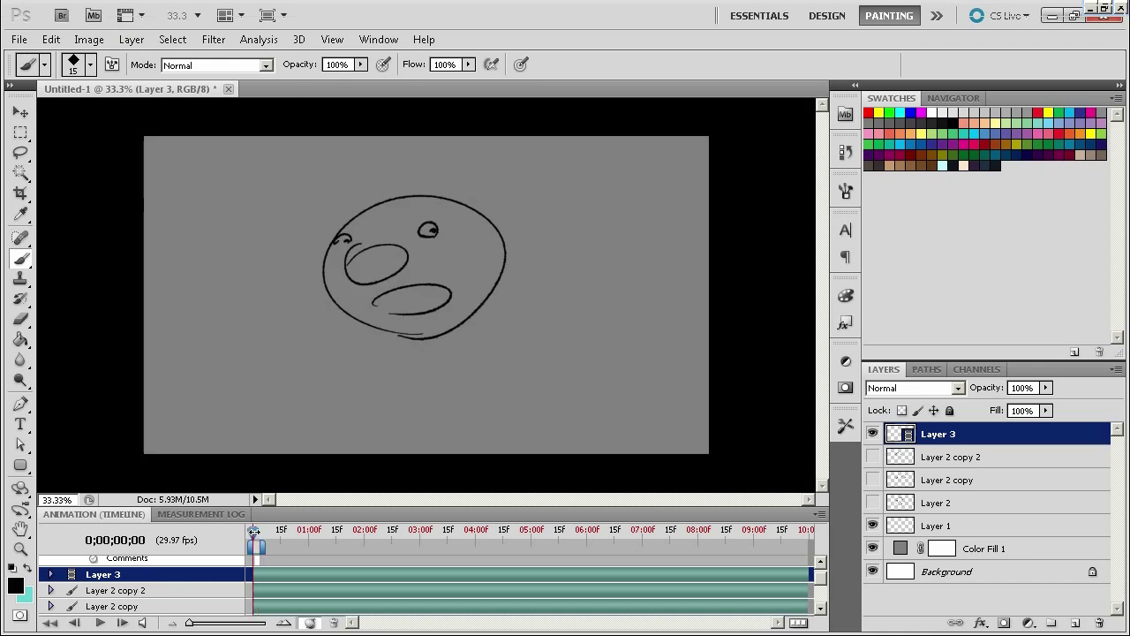
pyautogui.click(256, 530)
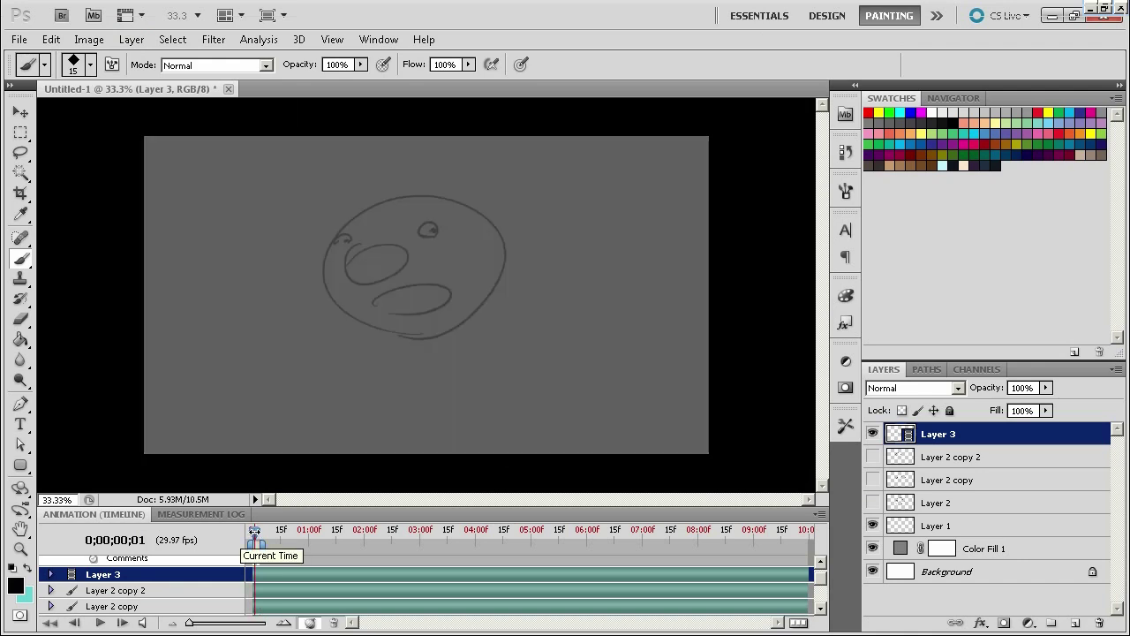
# - Set the onion skins to show 2 frames after the current one
pyautogui.click(820, 513)
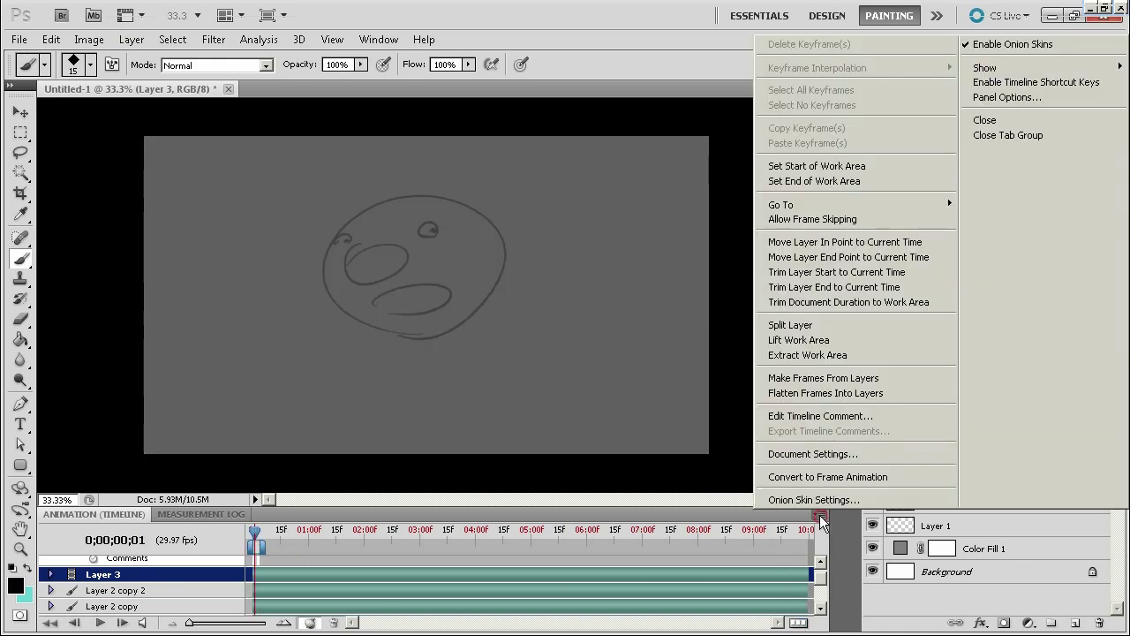
pyautogui.click(807, 570)
pyautogui.press('Tab')
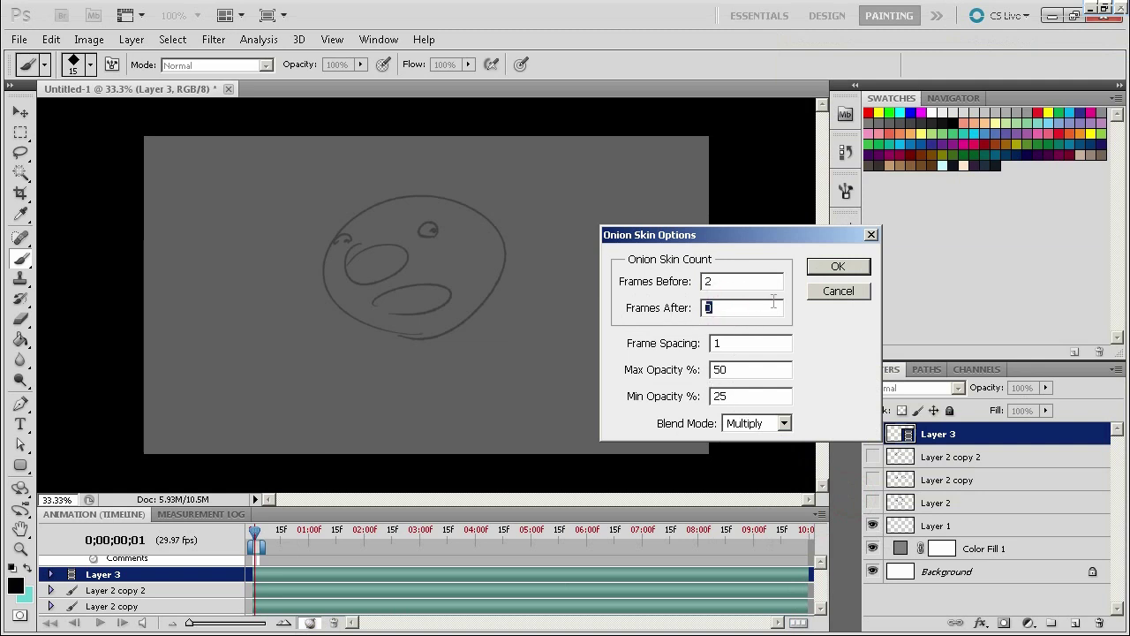
pyautogui.write('2')
pyautogui.click(837, 266)
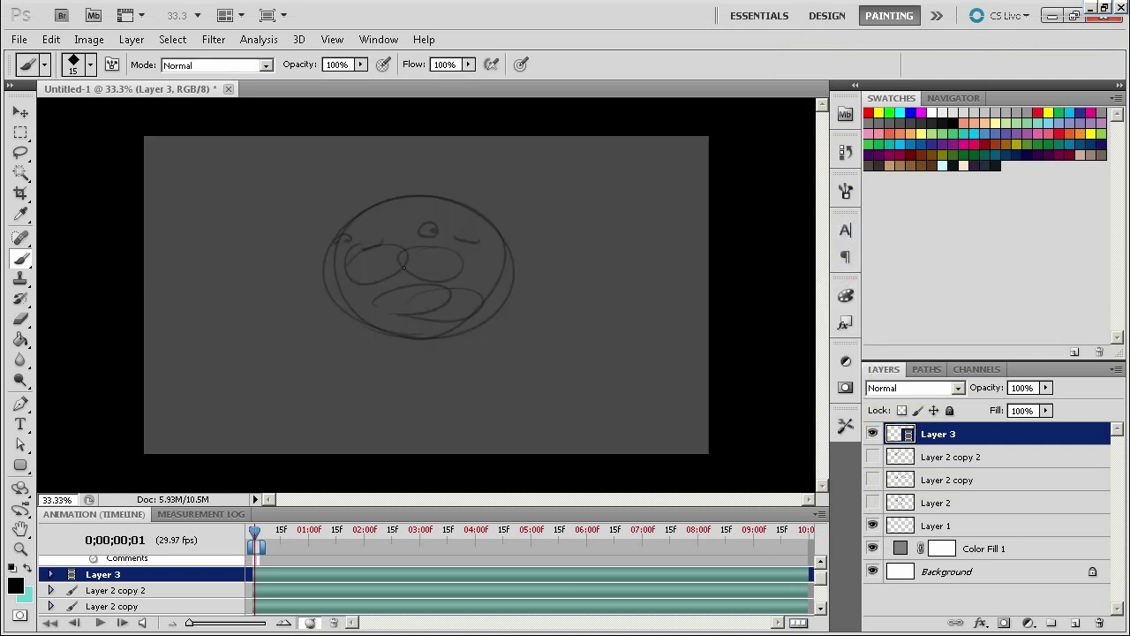
# - Draw the in-between face on the inserted blank frame, with nose, half-closed eyes, mouth and head outline between the neighbouring drawings
pyautogui.moveTo(392, 278); pyautogui.dragTo(397, 279)
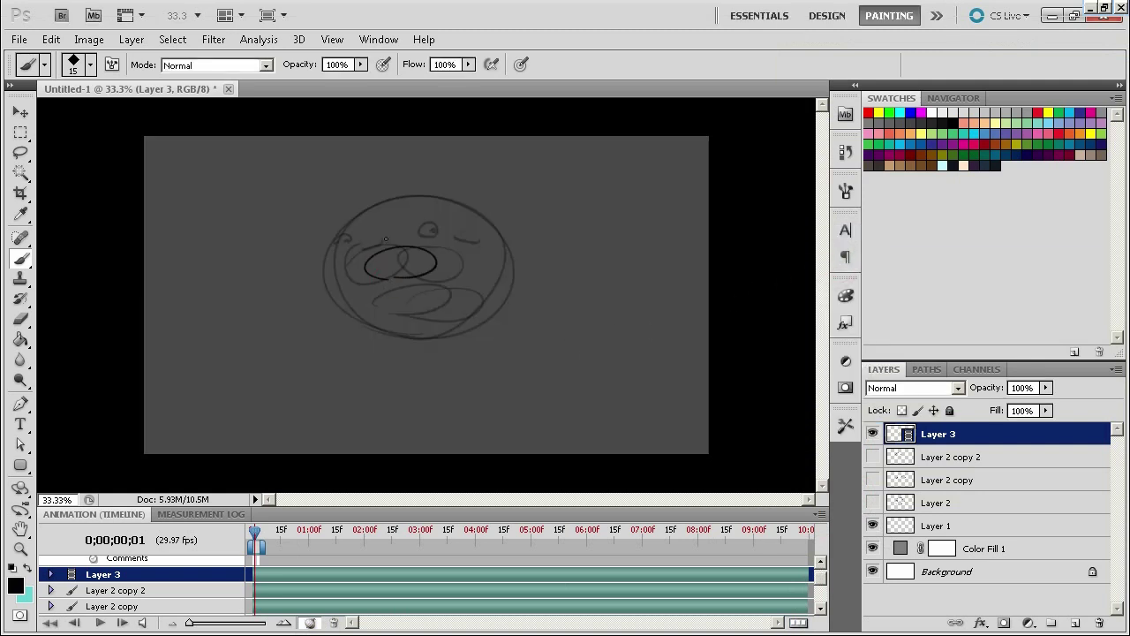
pyautogui.hotkey('ctrl', 'z')
pyautogui.hotkey('ctrl', 'z')
pyautogui.click(432, 228)
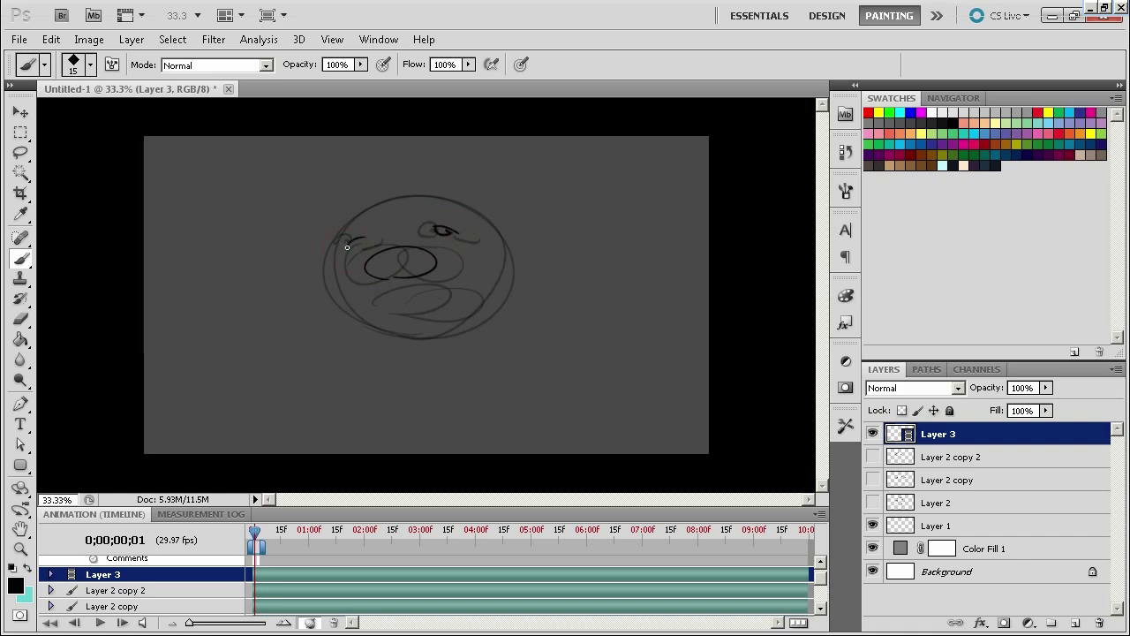
pyautogui.moveTo(361, 239); pyautogui.dragTo(359, 241)
pyautogui.moveTo(395, 311)
pyautogui.mouseDown()
pyautogui.moveTo(427, 324)
pyautogui.moveTo(413, 318)
pyautogui.moveTo(502, 289)
pyautogui.moveTo(403, 332)
pyautogui.moveTo(345, 227)
pyautogui.moveTo(392, 331)
pyautogui.mouseUp()
pyautogui.hotkey('ctrl', 'z')
pyautogui.hotkey('ctrl', 'z')
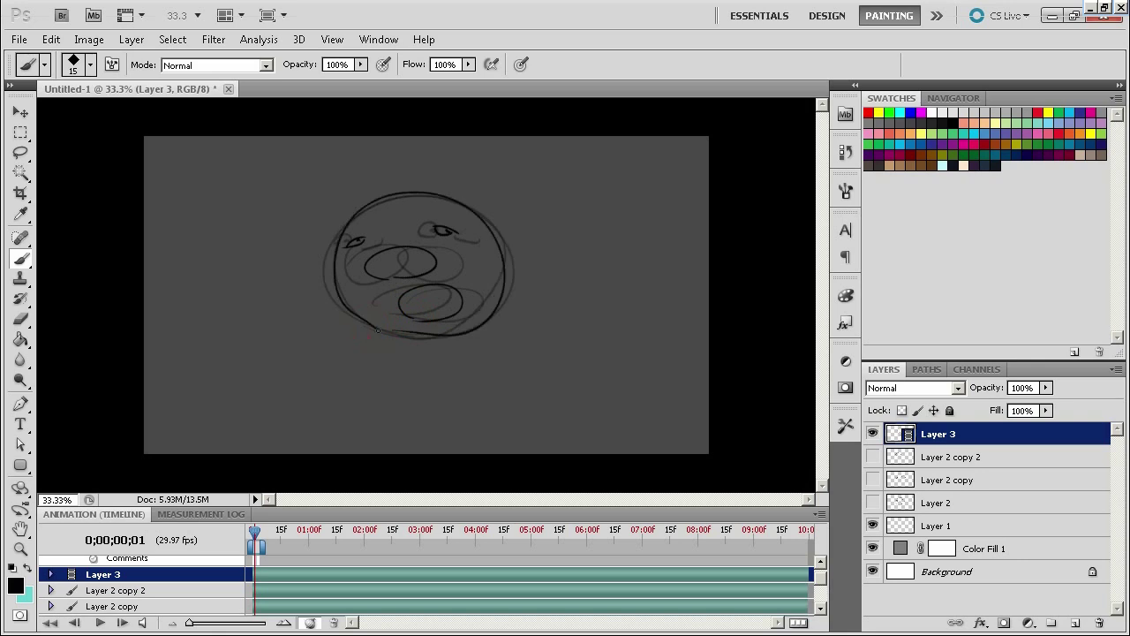
# - Turn off the onion skins and step back and forth through the frames to review the animation
pyautogui.click(309, 622)
pyautogui.press('Left')
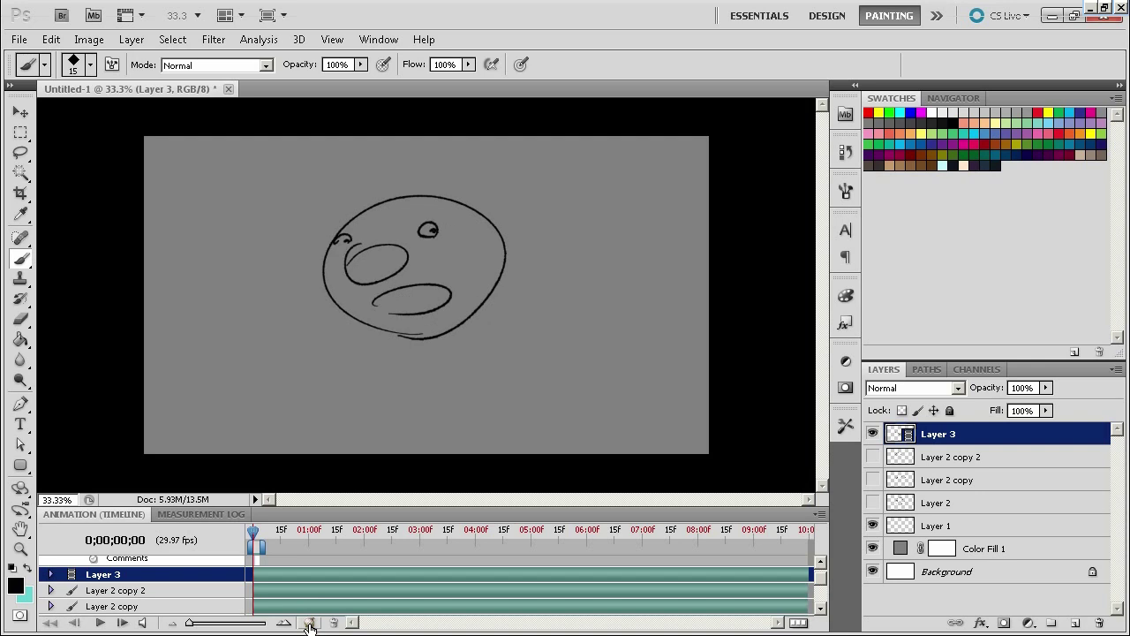
pyautogui.press('Right')
pyautogui.press('Right')
pyautogui.press('Right')
pyautogui.press('Left')
pyautogui.press('Left')
pyautogui.press('Left')
pyautogui.press('Right')
pyautogui.press('Right')
pyautogui.press('Left')
pyautogui.press('Left')
# - Add a new blank video layer directly beneath the line-drawing layer, Layer 3
pyautogui.click(995, 459)
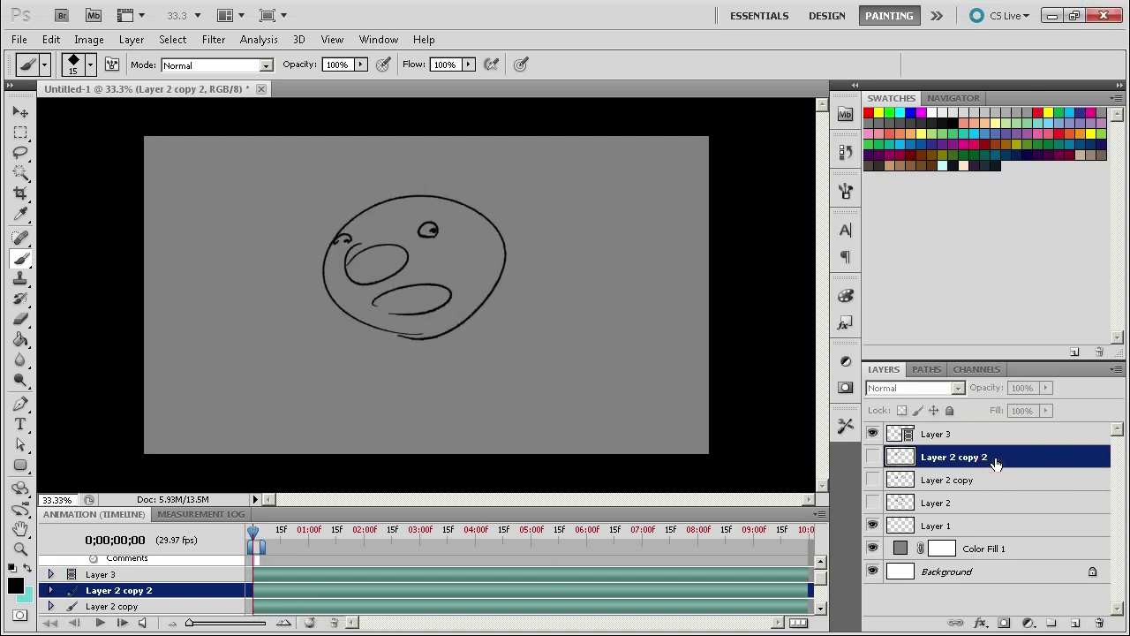
pyautogui.click(131, 39)
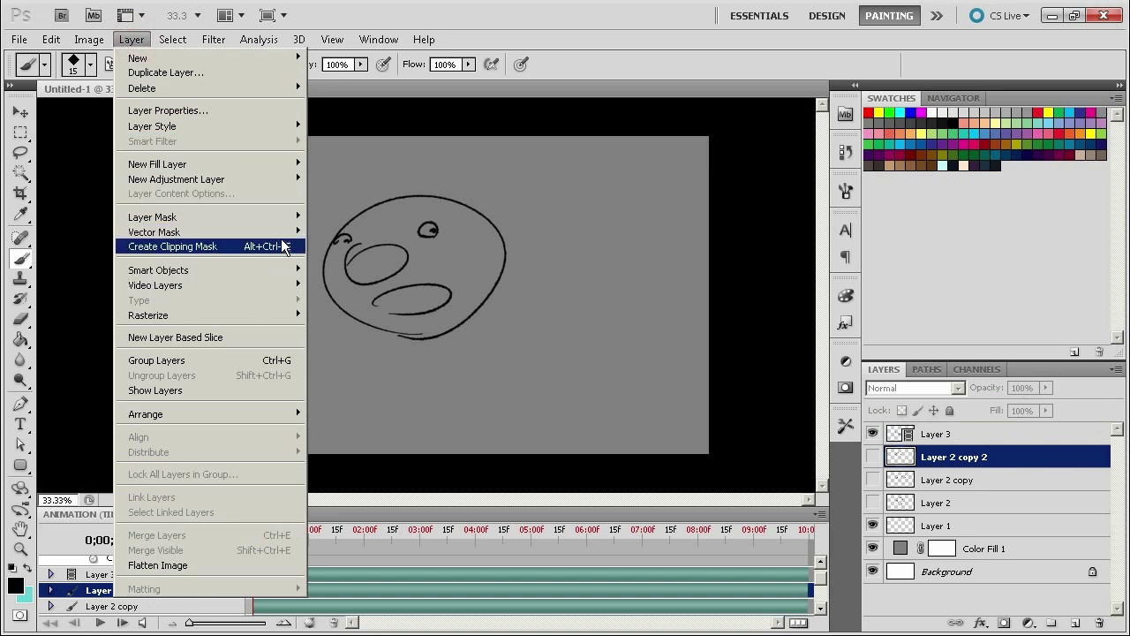
pyautogui.moveTo(272, 285)
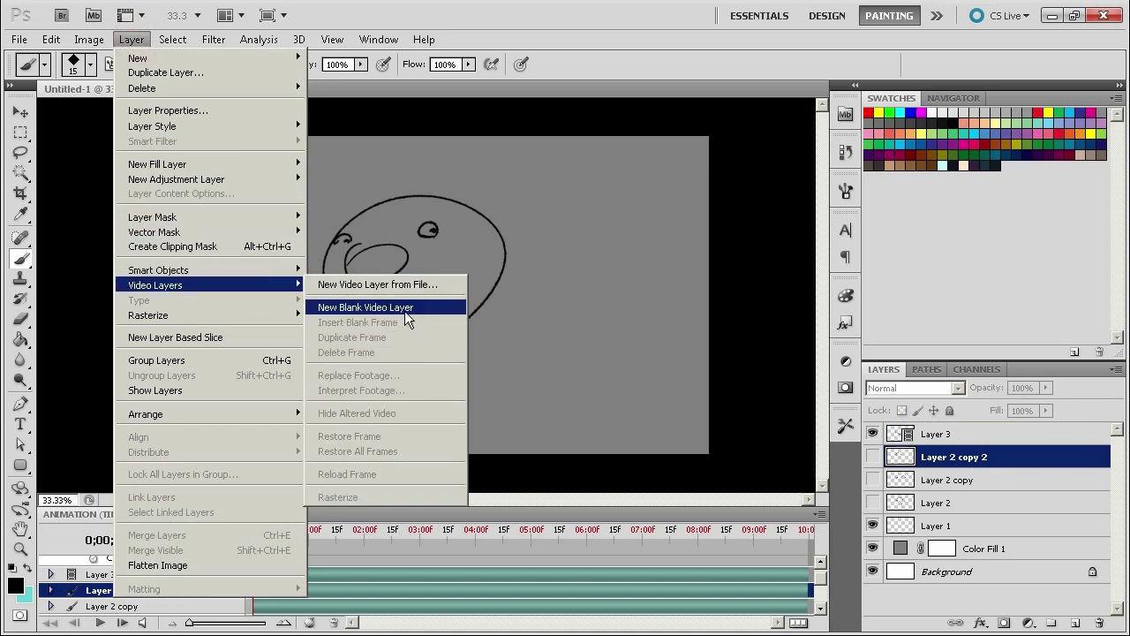
pyautogui.click(415, 306)
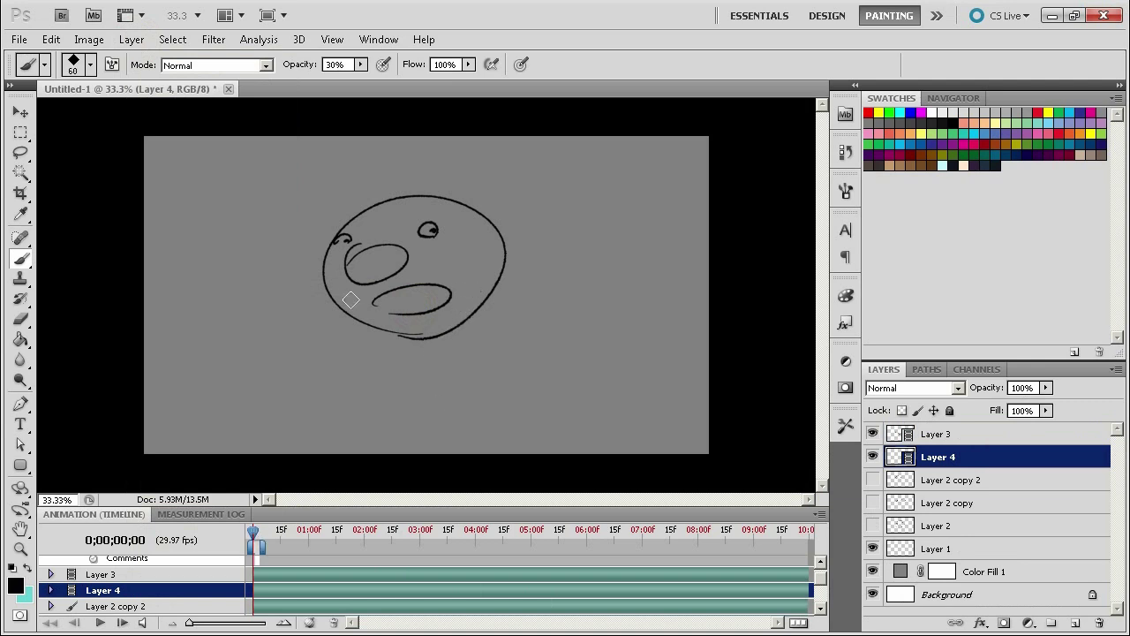
pyautogui.rightClick(427, 244)
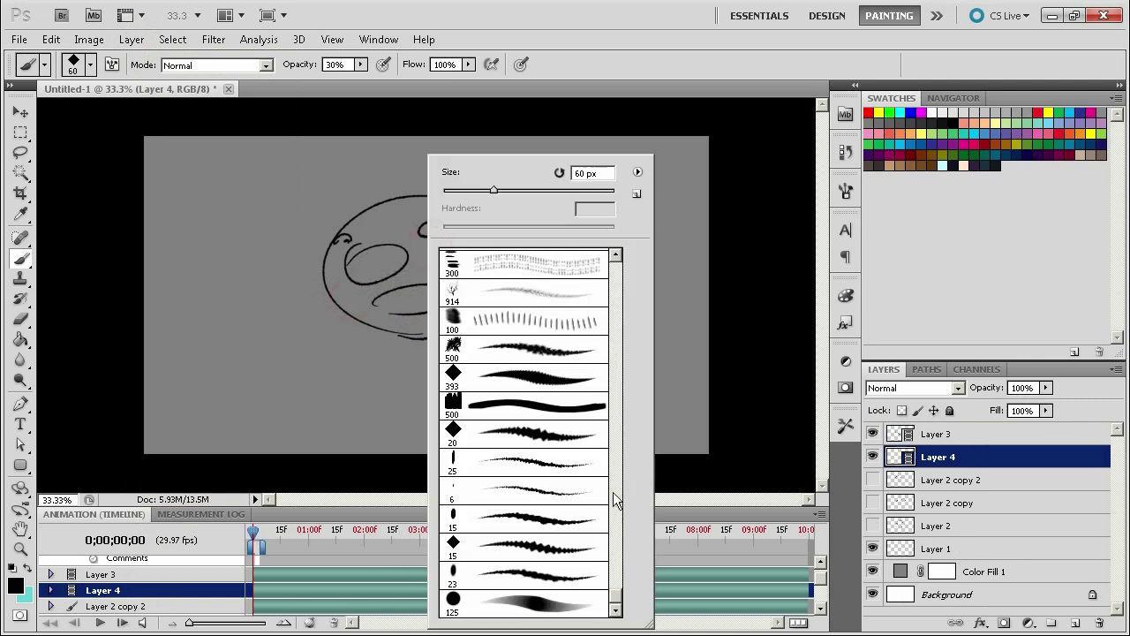
pyautogui.click(566, 583)
pyautogui.moveTo(359, 242); pyautogui.dragTo(351, 261)
pyautogui.hotkey('ctrl', 'z')
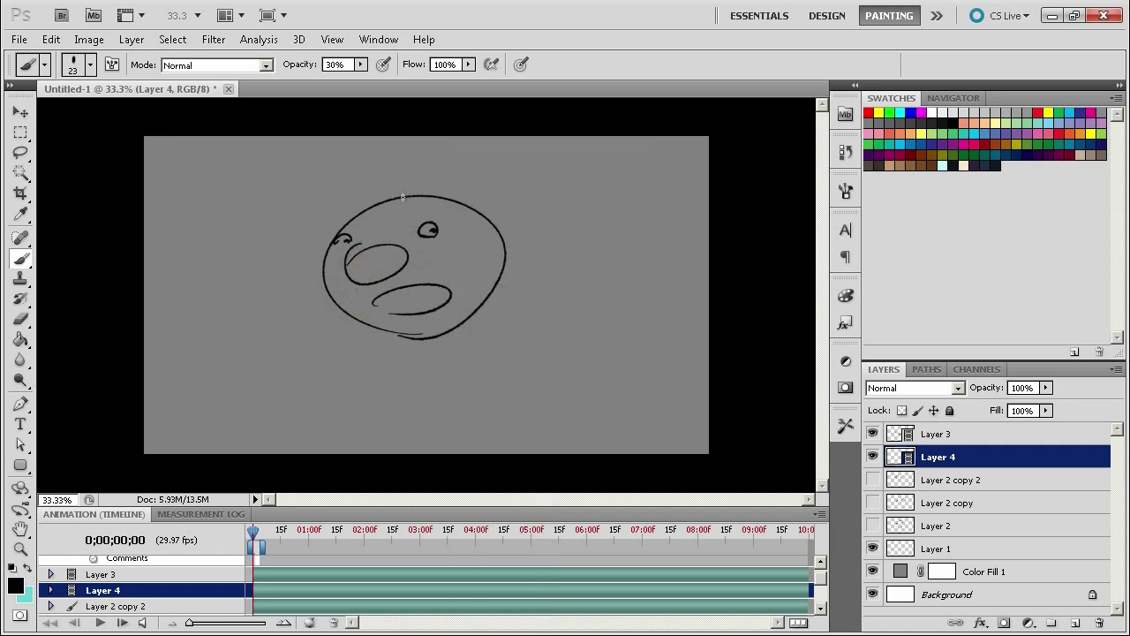
pyautogui.press(']')
pyautogui.press(']')
pyautogui.press(']')
pyautogui.press(']')
pyautogui.press(']')
pyautogui.press(']')
pyautogui.moveTo(470, 211)
pyautogui.mouseDown()
pyautogui.moveTo(399, 302)
pyautogui.moveTo(377, 260)
pyautogui.mouseUp()
pyautogui.hotkey('ctrl', 'z')
# - Paint dark shading across the face on Layer 4 with the 125 px round brush, and toggle the layer's visibility to check it
pyautogui.rightClick(391, 238)
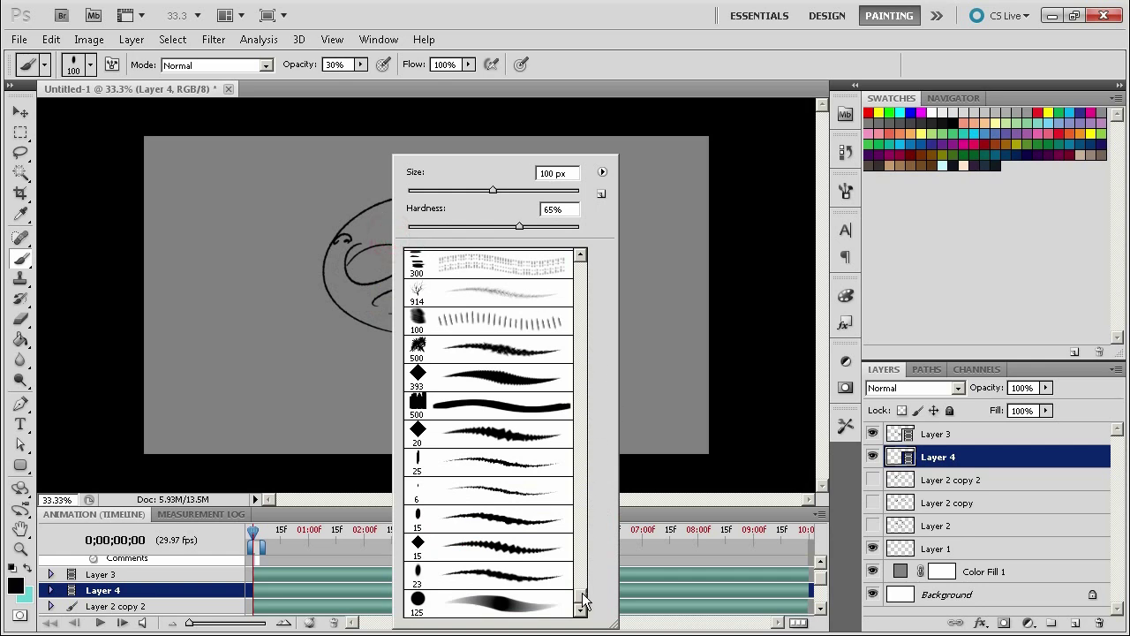
pyautogui.moveTo(583, 602)
pyautogui.mouseDown()
pyautogui.moveTo(584, 245)
pyautogui.moveTo(584, 606)
pyautogui.mouseUp()
pyautogui.click(556, 606)
pyautogui.moveTo(352, 243)
pyautogui.mouseDown()
pyautogui.moveTo(356, 265)
pyautogui.moveTo(424, 219)
pyautogui.mouseUp()
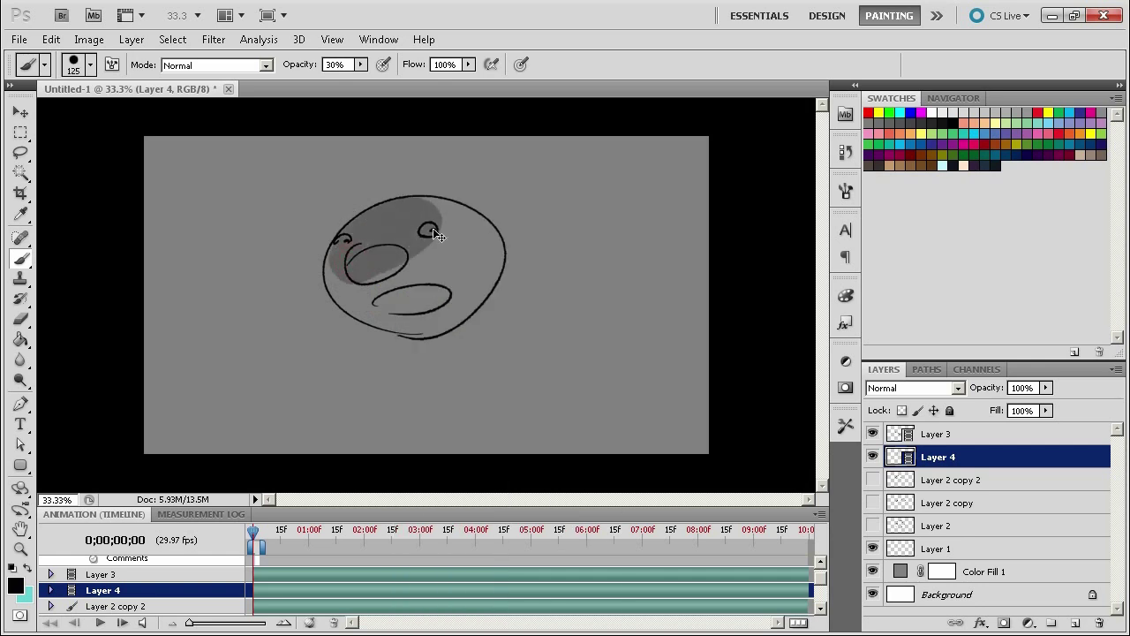
pyautogui.hotkey('ctrl', 'z')
pyautogui.moveTo(390, 300)
pyautogui.mouseDown()
pyautogui.moveTo(452, 257)
pyautogui.moveTo(400, 245)
pyautogui.moveTo(393, 257)
pyautogui.moveTo(477, 307)
pyautogui.moveTo(349, 319)
pyautogui.moveTo(416, 273)
pyautogui.mouseUp()
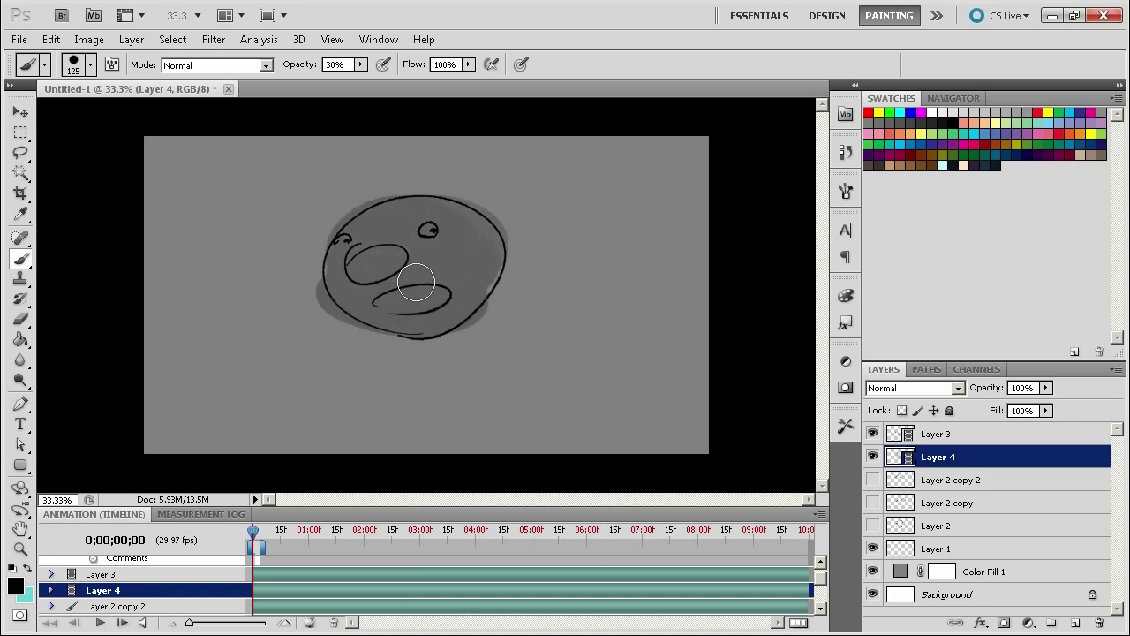
pyautogui.click(872, 457)
pyautogui.click(872, 456)
# - Sample the background grey, paint highlights on the nose and upper cheek of the first frame on Layer 4, and compare it with the next frame
pyautogui.keyDown('alt'); pyautogui.click(574, 244); pyautogui.keyUp('alt')
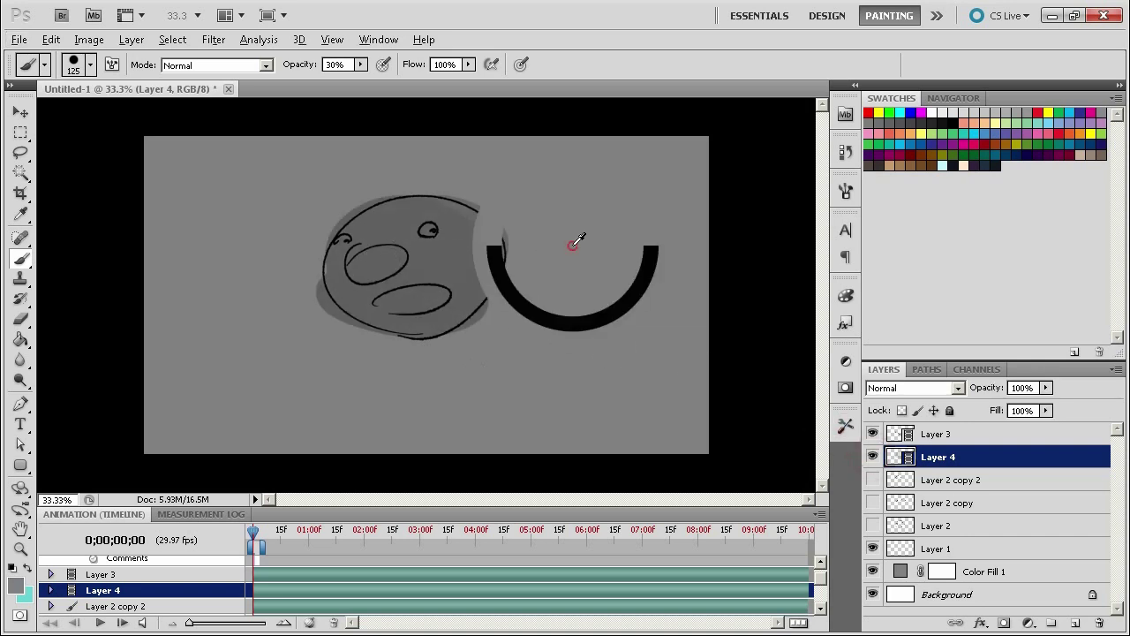
pyautogui.moveTo(357, 260); pyautogui.dragTo(379, 255)
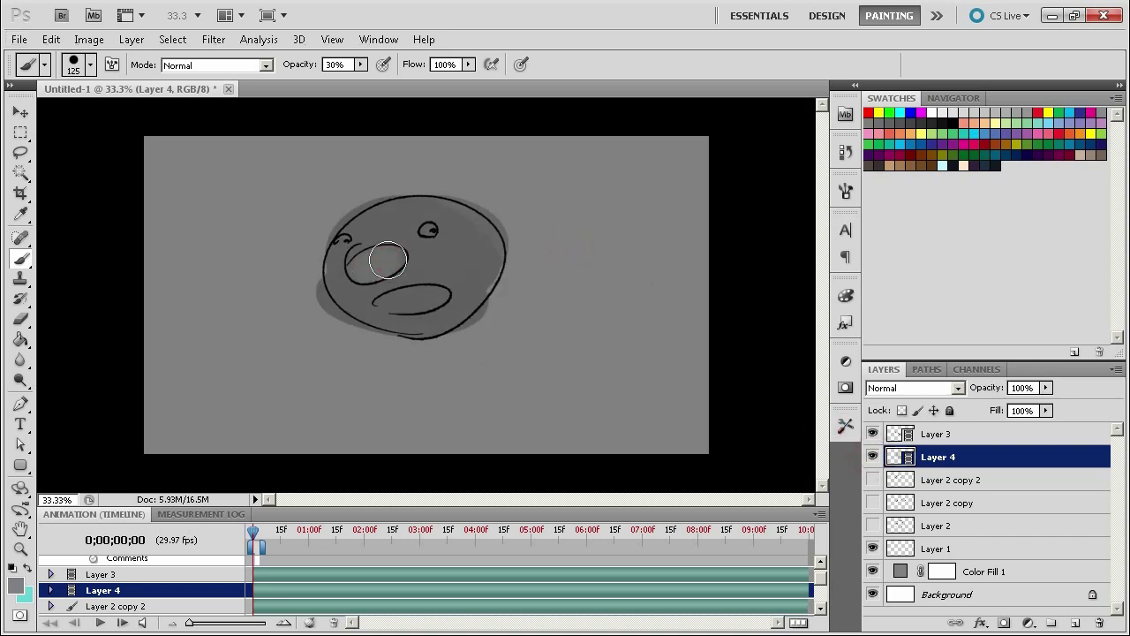
pyautogui.click(468, 236)
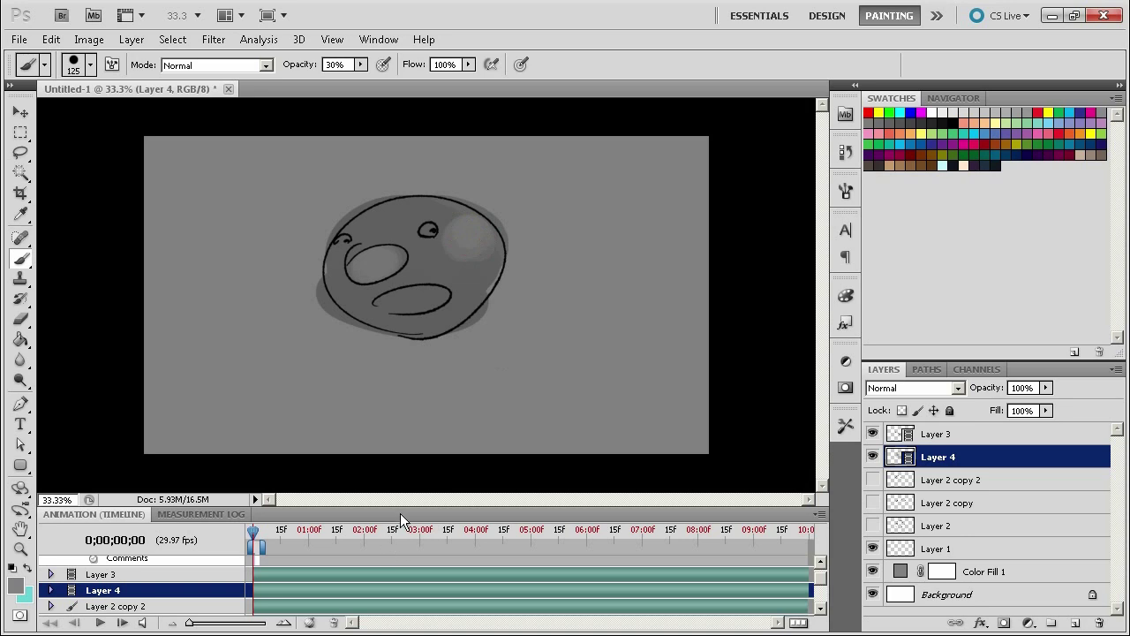
pyautogui.press('Right')
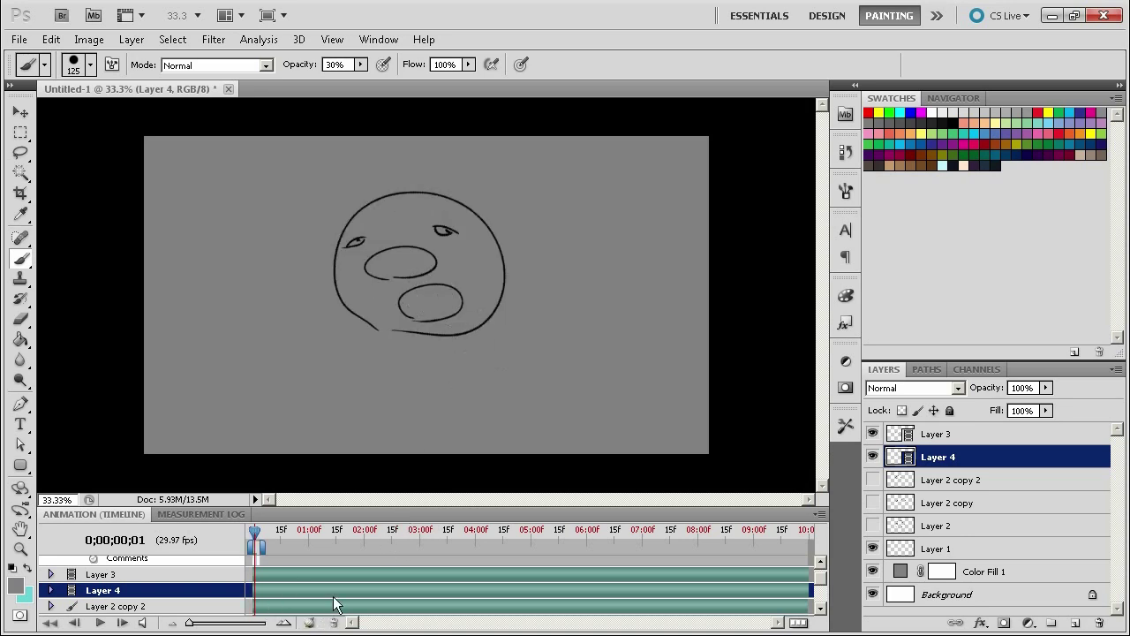
pyautogui.press('Left')
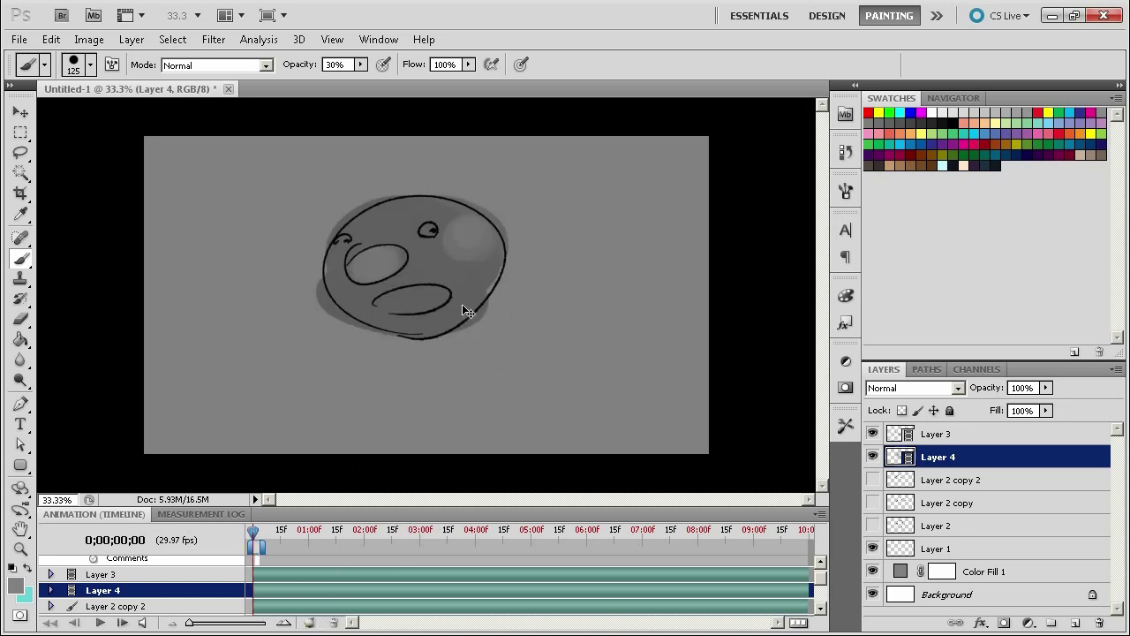
pyautogui.press('Right')
pyautogui.press('Left')
# - On frame 0;00;00;01 of Layer 4, paint black shading at 30% opacity over the face and sampled background-grey highlights on the nose and upper cheek
pyautogui.press('Right')
pyautogui.keyDown('alt'); pyautogui.click(779, 258); pyautogui.keyUp('alt')
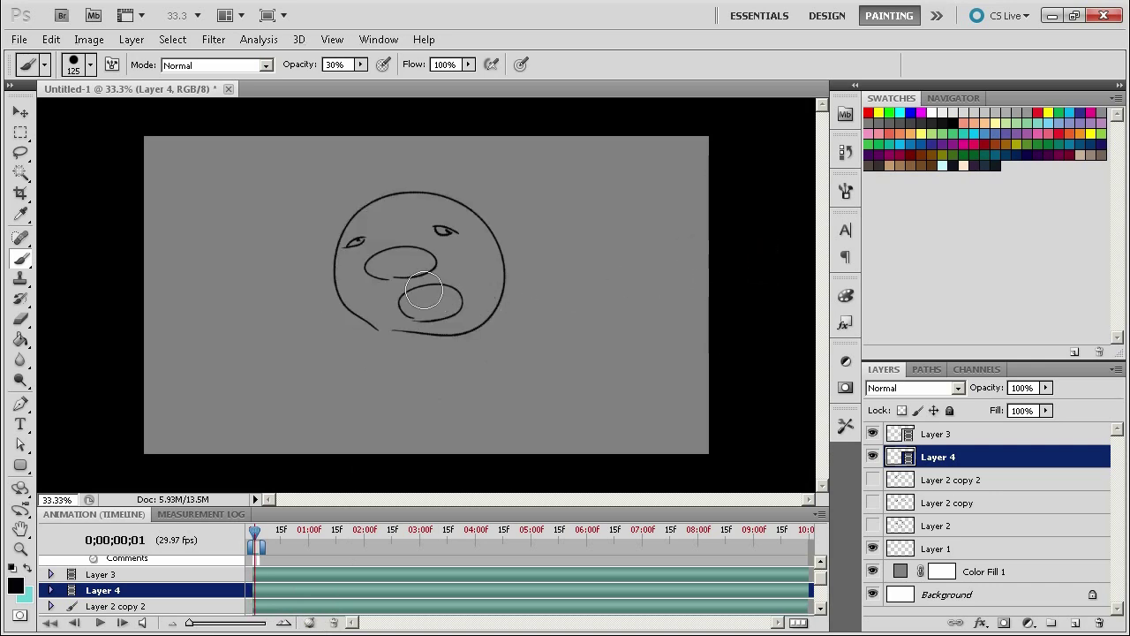
pyautogui.moveTo(425, 297)
pyautogui.mouseDown()
pyautogui.moveTo(371, 265)
pyautogui.moveTo(395, 256)
pyautogui.moveTo(472, 291)
pyautogui.moveTo(366, 315)
pyautogui.moveTo(485, 251)
pyautogui.moveTo(386, 265)
pyautogui.moveTo(378, 252)
pyautogui.mouseUp()
pyautogui.keyDown('alt'); pyautogui.click(664, 295); pyautogui.keyUp('alt')
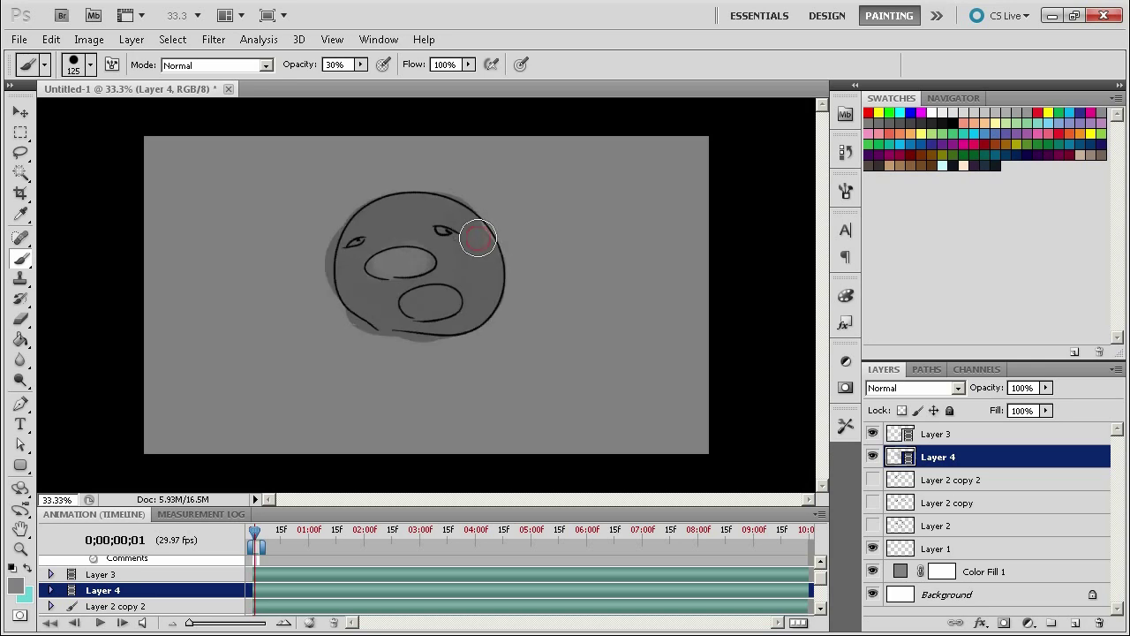
pyautogui.click(478, 238)
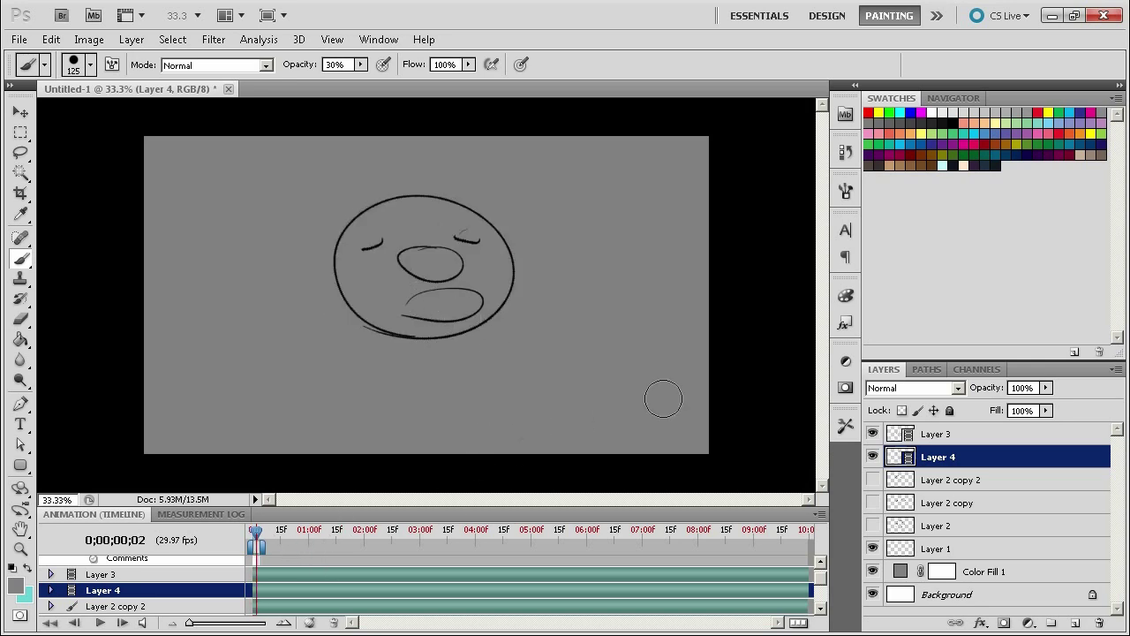
# - Shade the closed-eye face on frame 0;00;00;02, add grey highlights on the nose and near the right-hand eye, and compare with the previous frame
pyautogui.moveTo(407, 346)
pyautogui.mouseDown()
pyautogui.moveTo(449, 306)
pyautogui.moveTo(463, 308)
pyautogui.mouseUp()
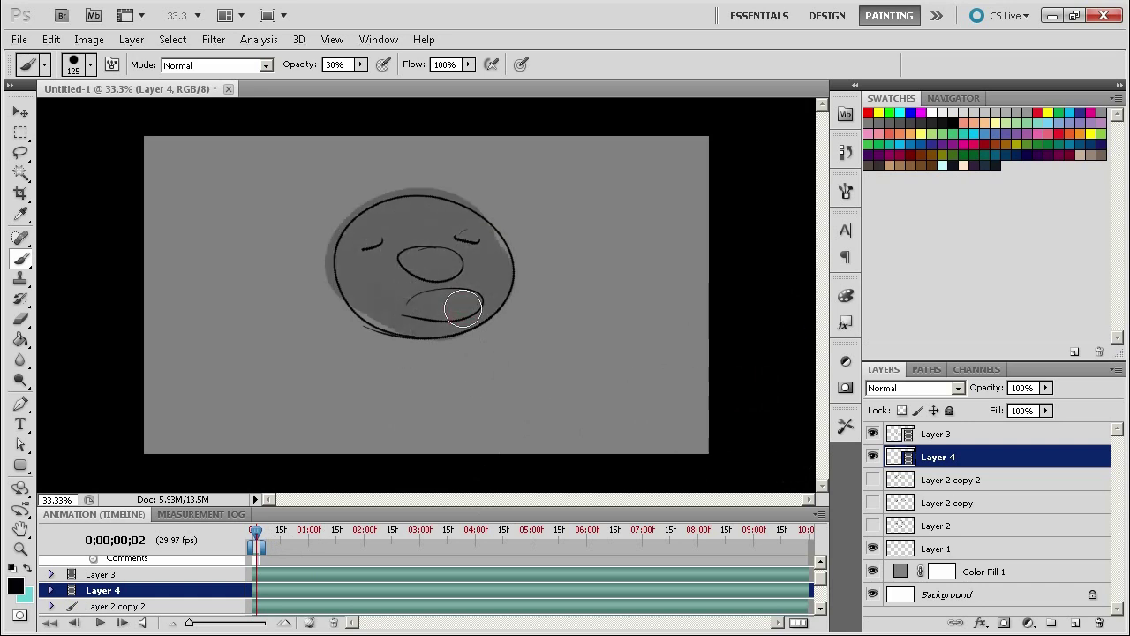
pyautogui.keyDown('alt'); pyautogui.click(551, 291); pyautogui.keyUp('alt')
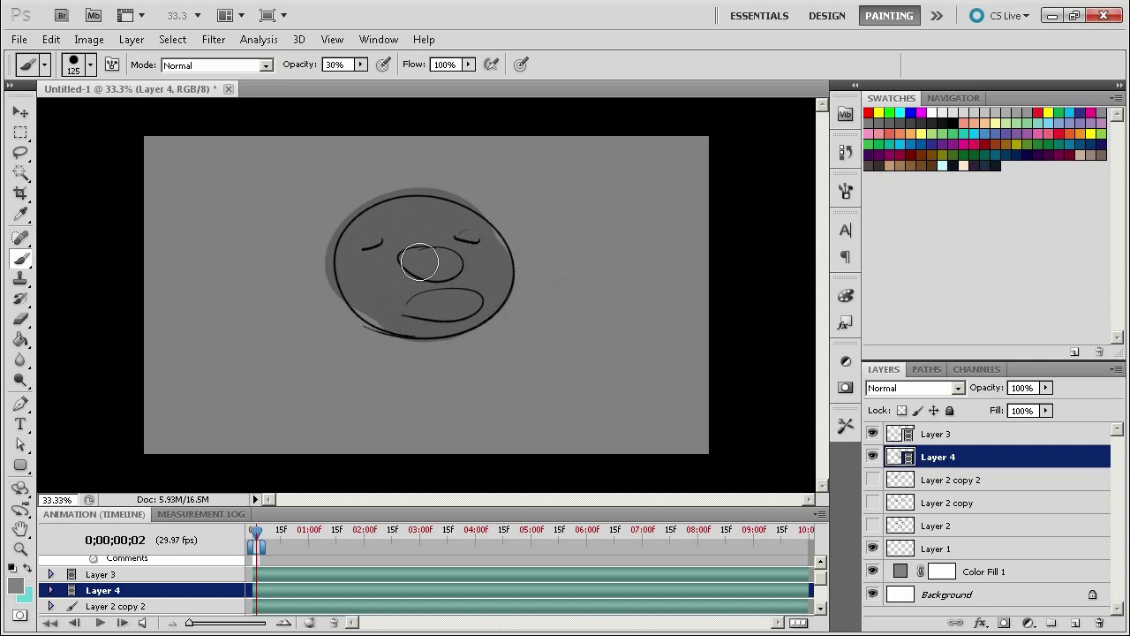
pyautogui.click(433, 267)
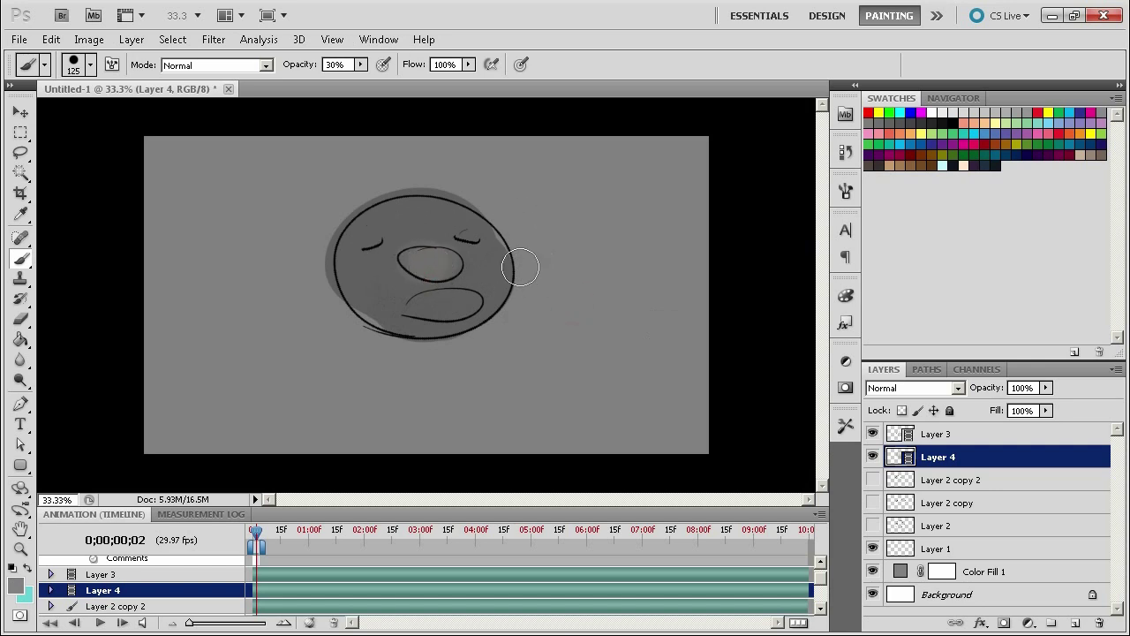
pyautogui.press('Left')
pyautogui.press('Right')
pyautogui.moveTo(466, 225); pyautogui.dragTo(480, 242)
pyautogui.press('Left')
pyautogui.press('Right')
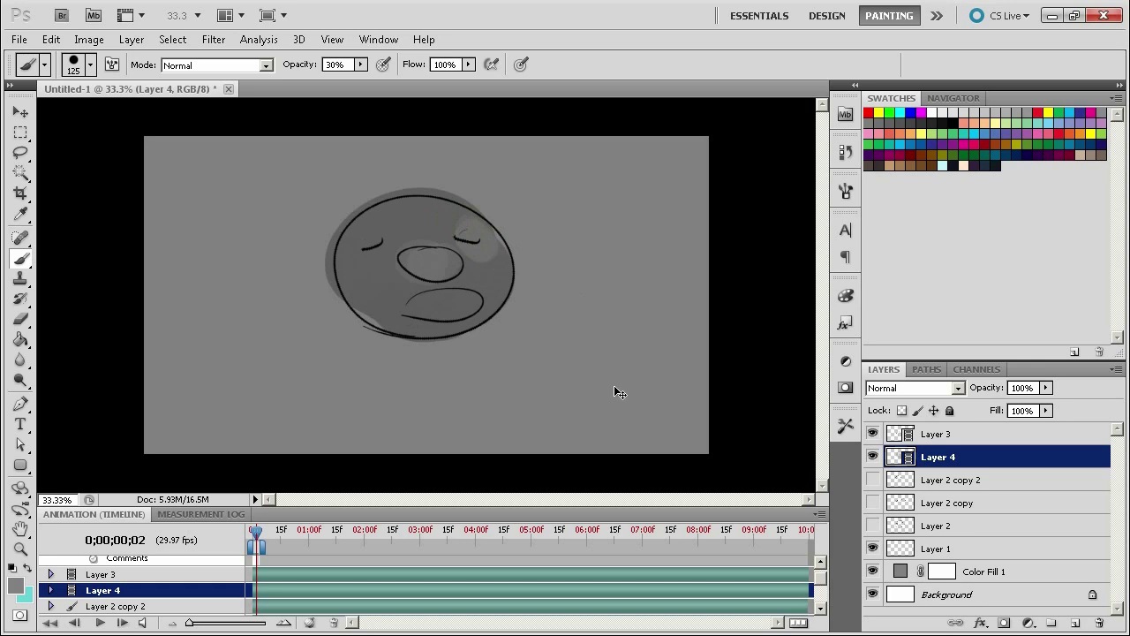
# - Shade the turned face on frame 0;00;00;03 and paint grey highlights on the nose and forehead, matching their placement to the previous frame
pyautogui.press('Right')
pyautogui.keyDown('alt'); pyautogui.click(744, 379); pyautogui.keyUp('alt')
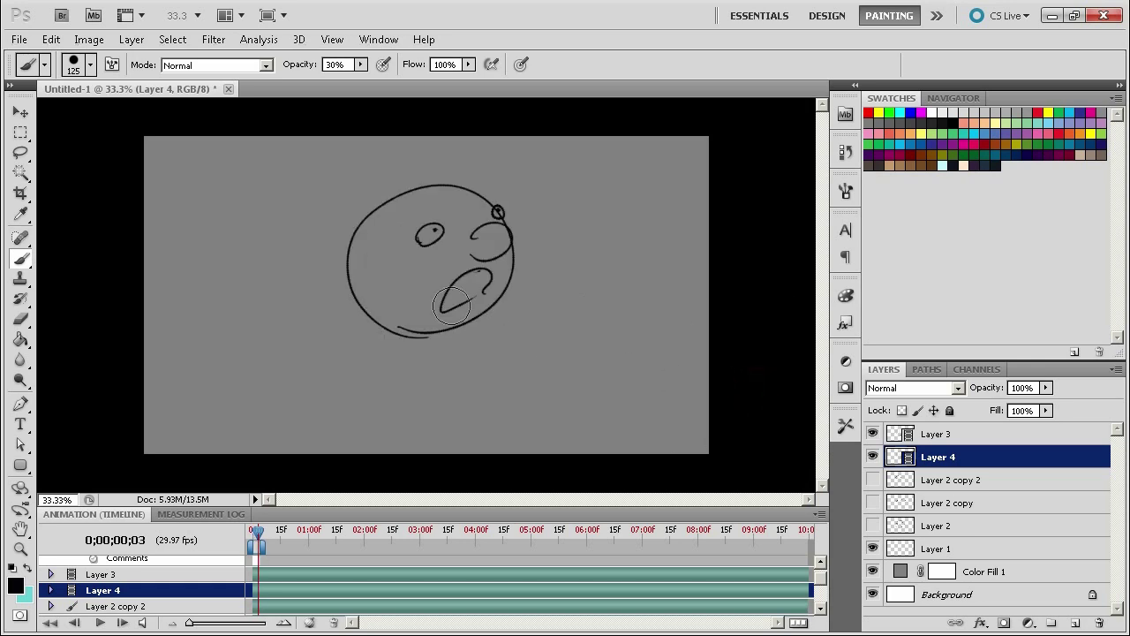
pyautogui.moveTo(419, 283); pyautogui.dragTo(418, 283)
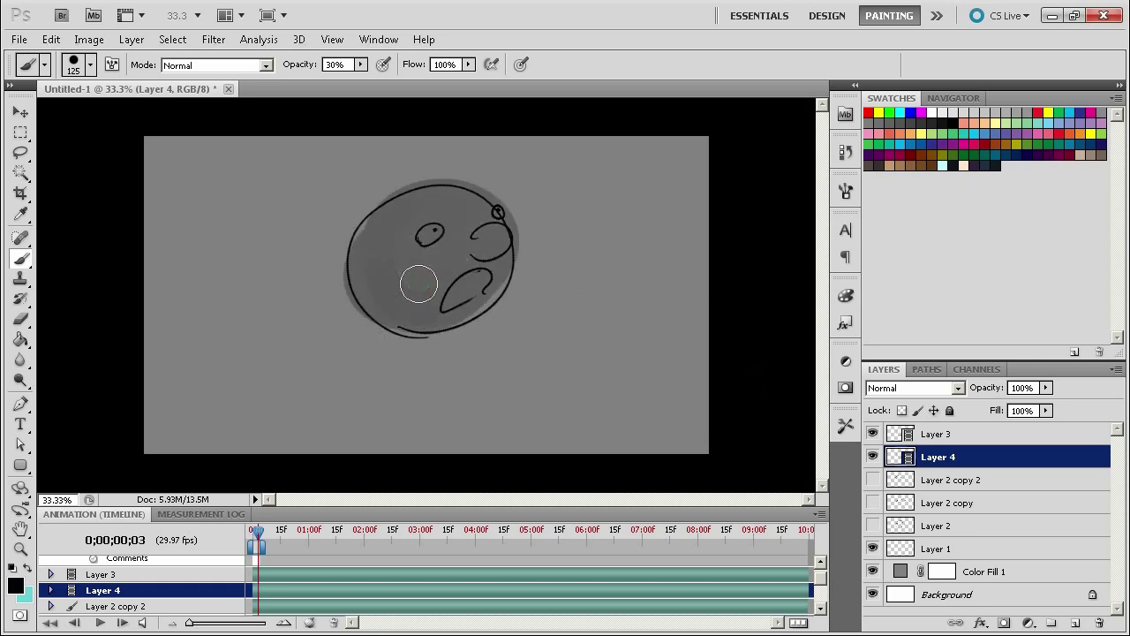
pyautogui.keyDown('alt'); pyautogui.click(582, 375); pyautogui.keyUp('alt')
pyautogui.press('Right')
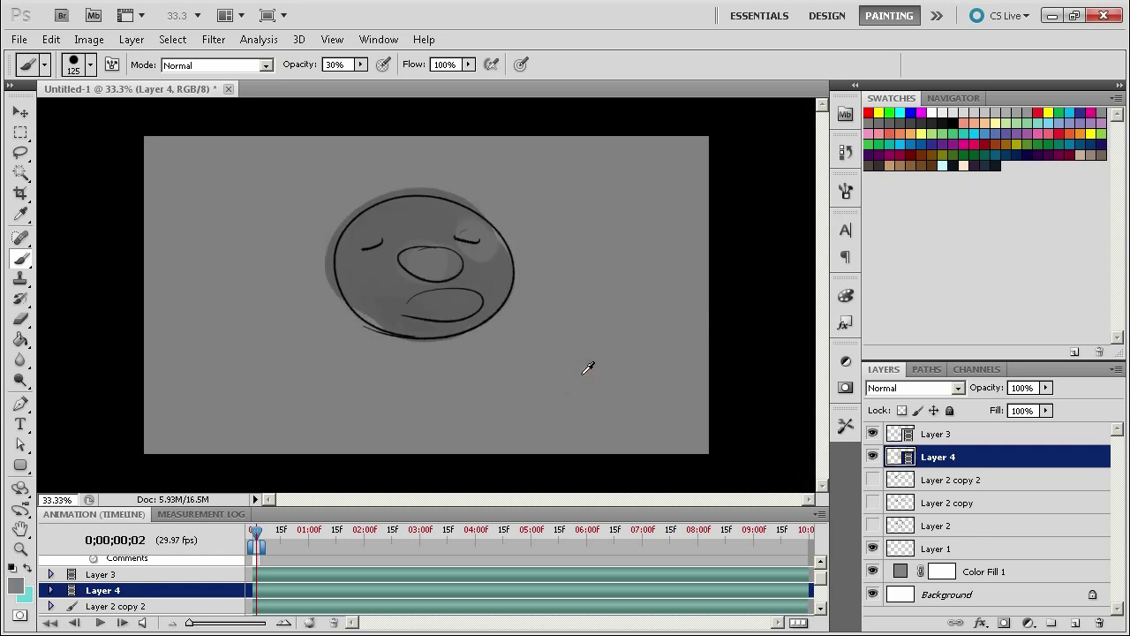
pyautogui.press('Left')
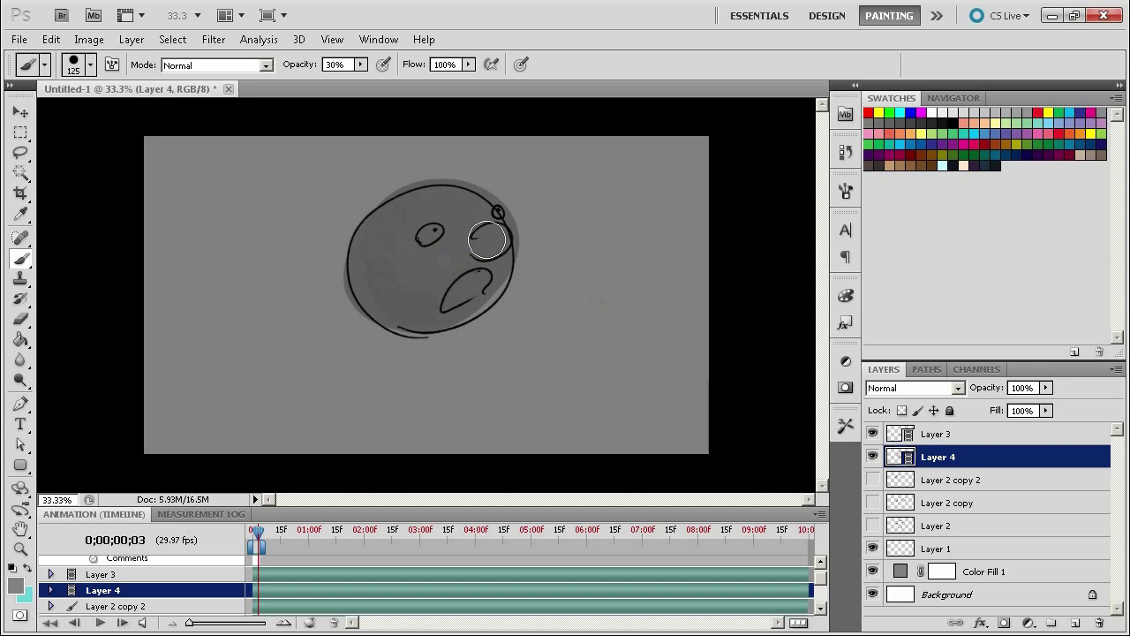
pyautogui.press('Left')
pyautogui.press('Right')
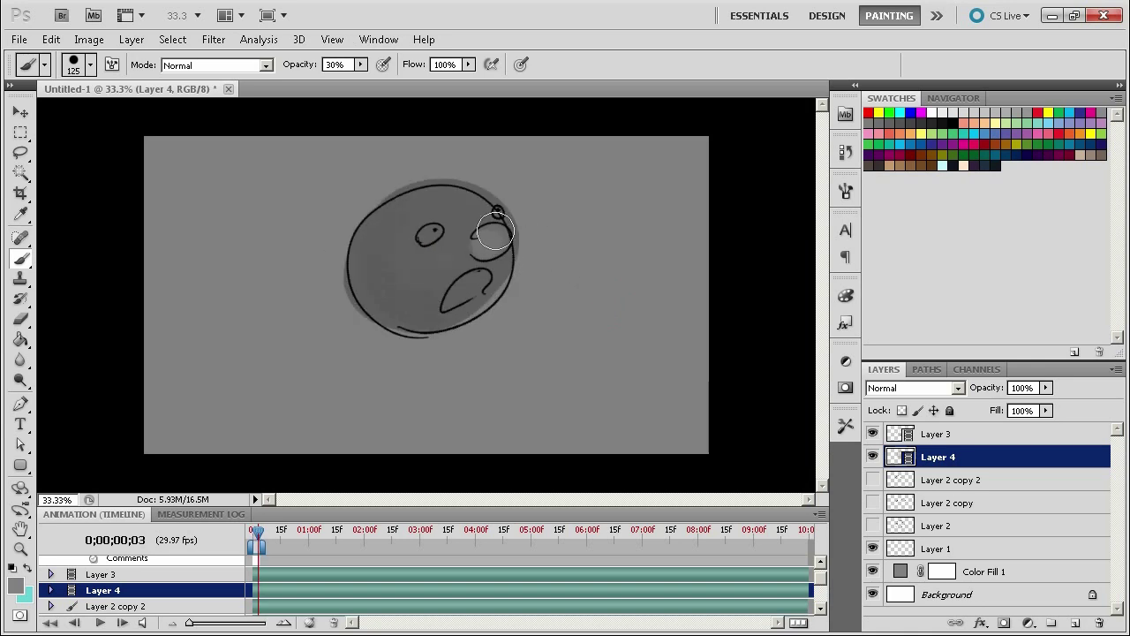
pyautogui.click(479, 220)
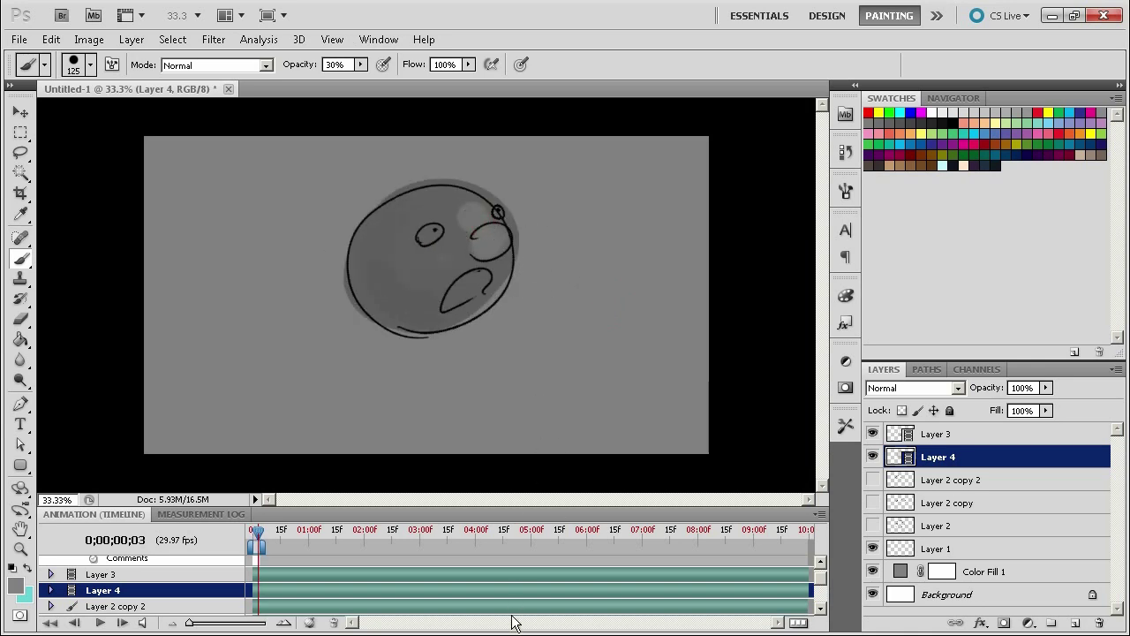
# - Step back and forth through the shaded frames to review the animation, ending on the first frame
pyautogui.press('Right')
pyautogui.press('Left')
pyautogui.press('Left')
pyautogui.press('Left')
pyautogui.press('Left')
pyautogui.press('Right')
pyautogui.press('Right')
pyautogui.press('Right')
pyautogui.press('Right')
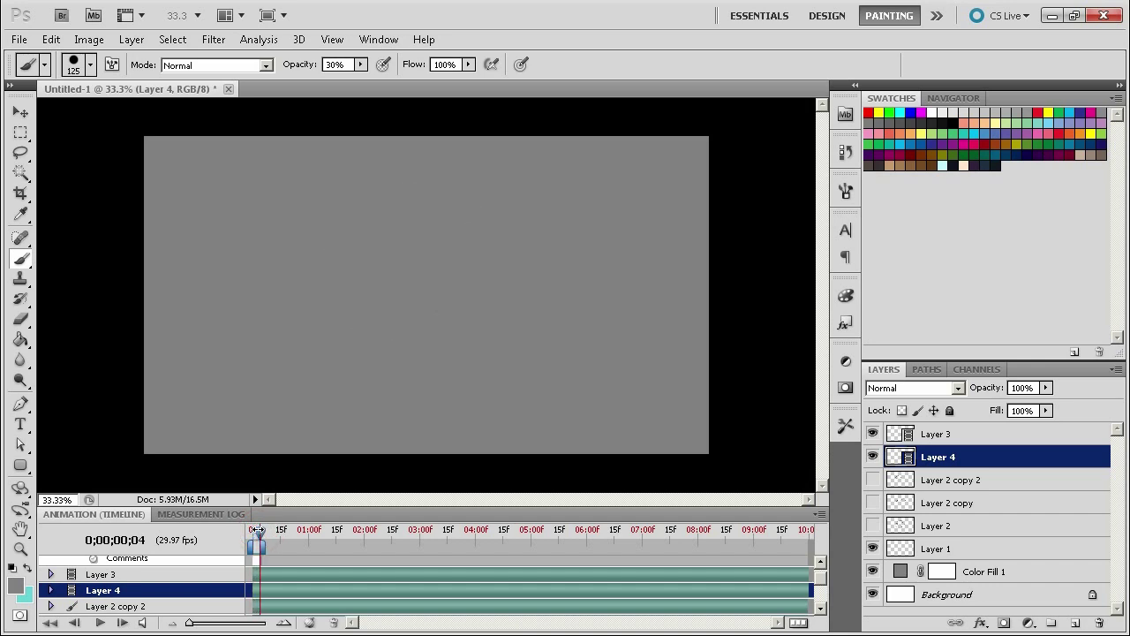
pyautogui.press('Left')
pyautogui.press('Left')
pyautogui.press('Left')
pyautogui.press('Left')
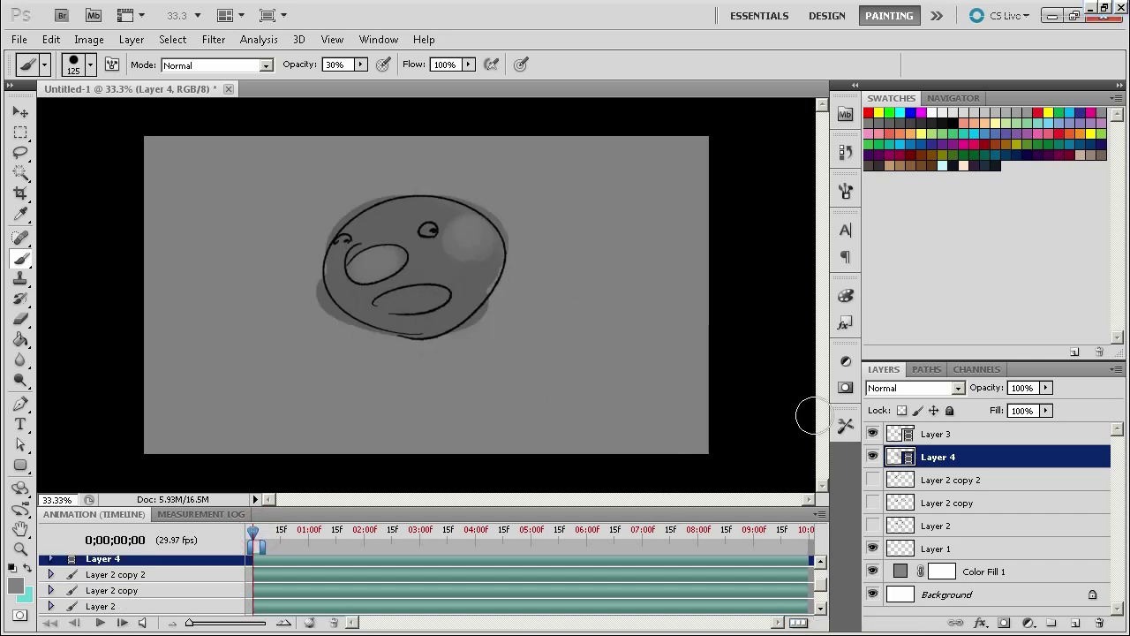
# - Try a custom frame rate of 4 fps in the document timeline settings, and cancel the change
pyautogui.click(819, 514)
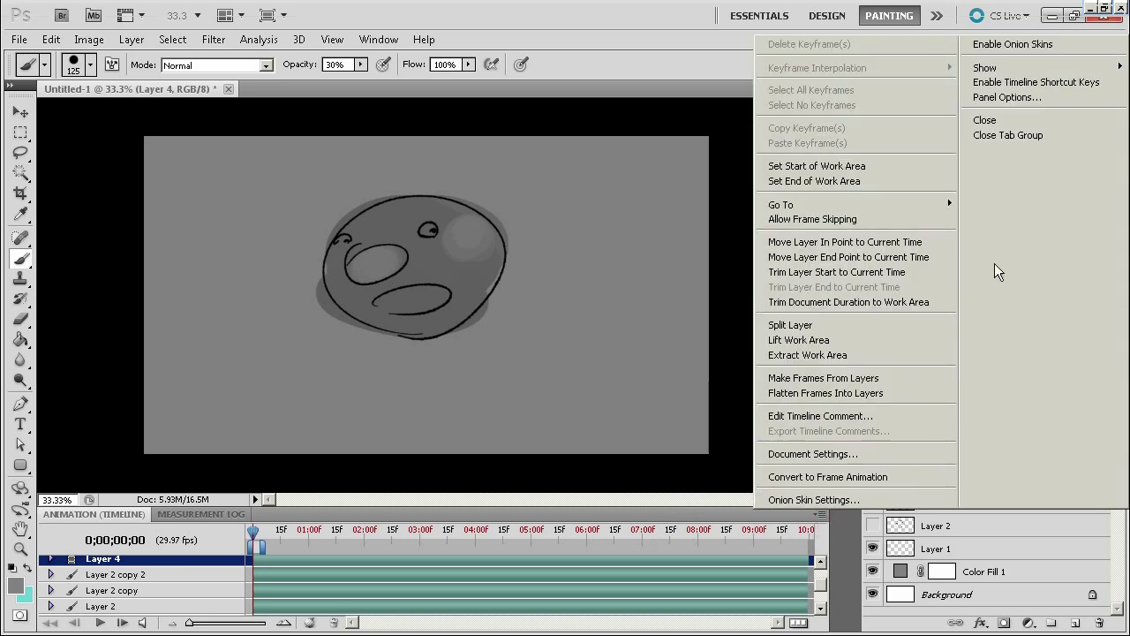
pyautogui.click(851, 453)
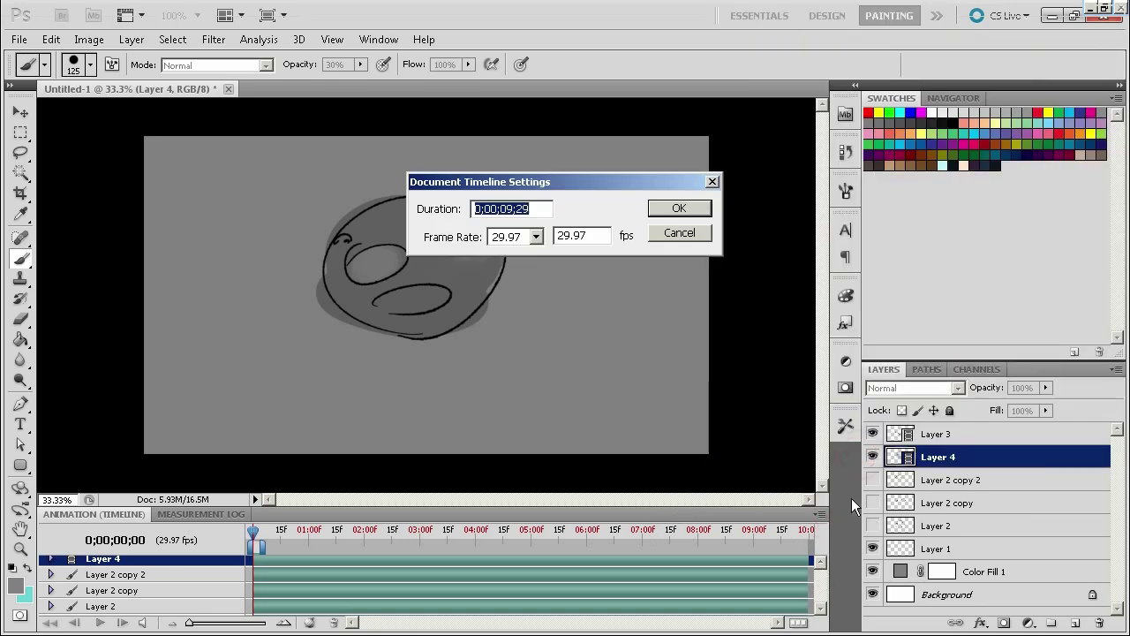
pyautogui.click(536, 237)
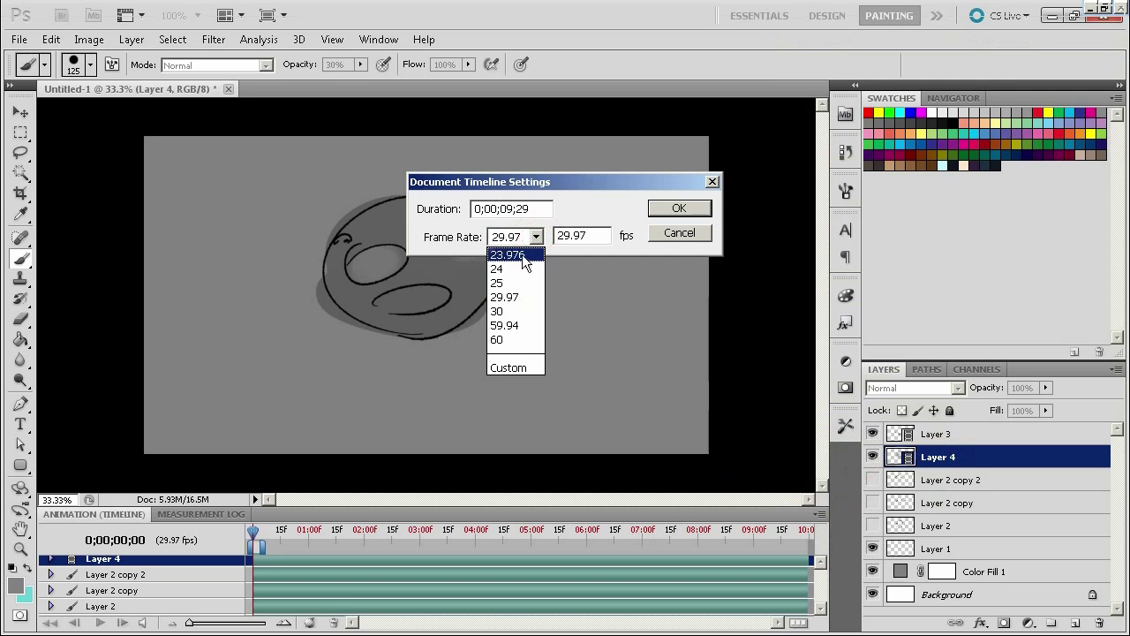
pyautogui.click(675, 222)
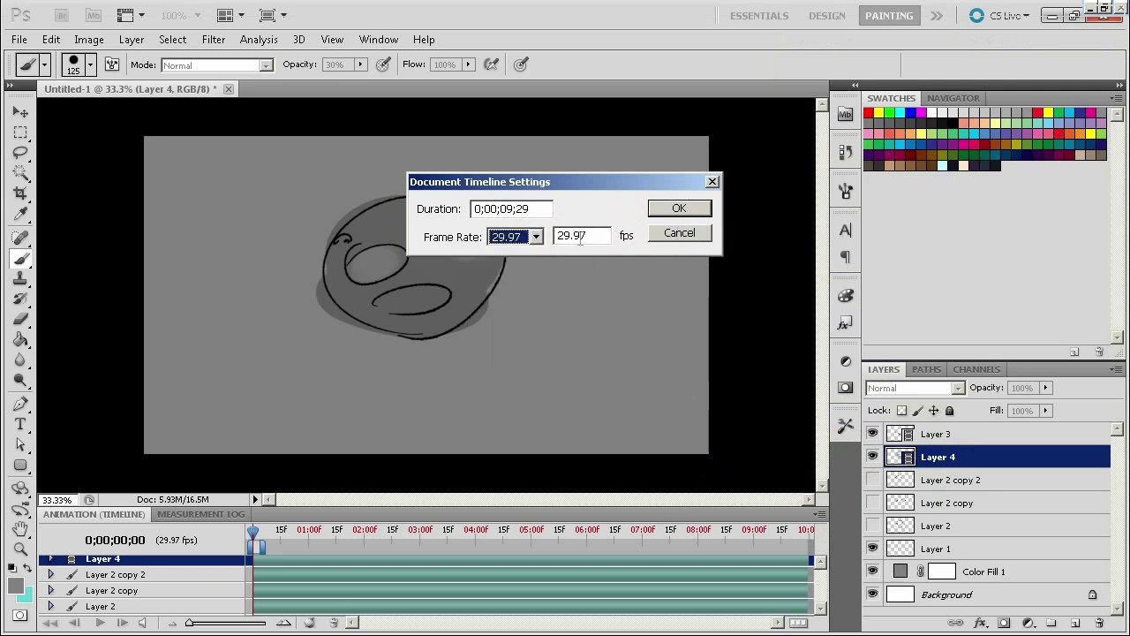
pyautogui.click(534, 239)
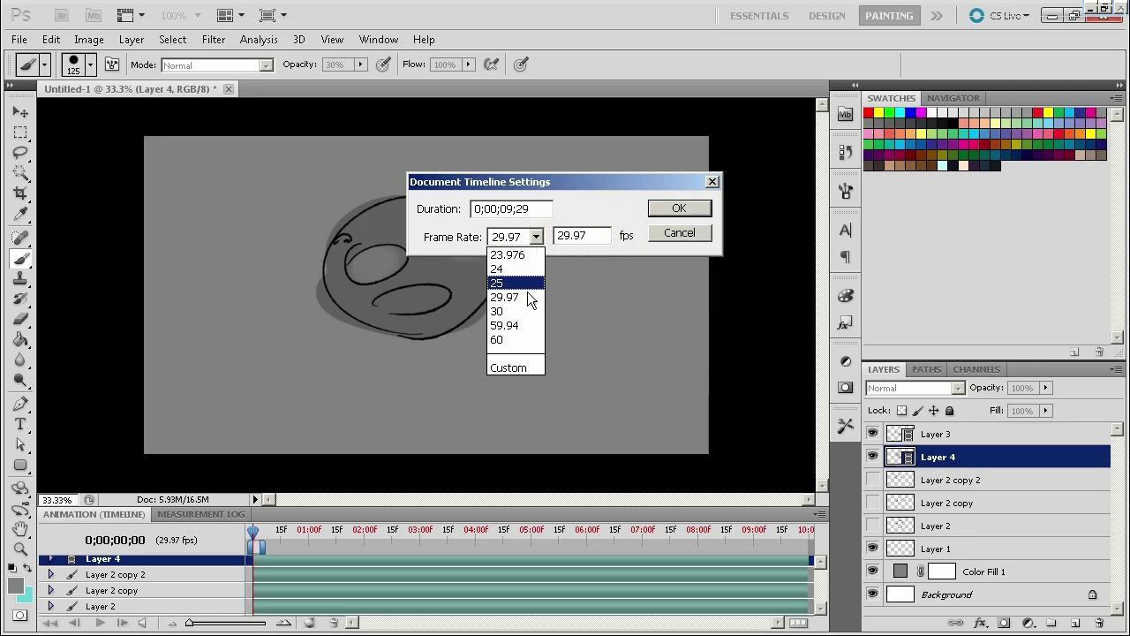
pyautogui.click(521, 366)
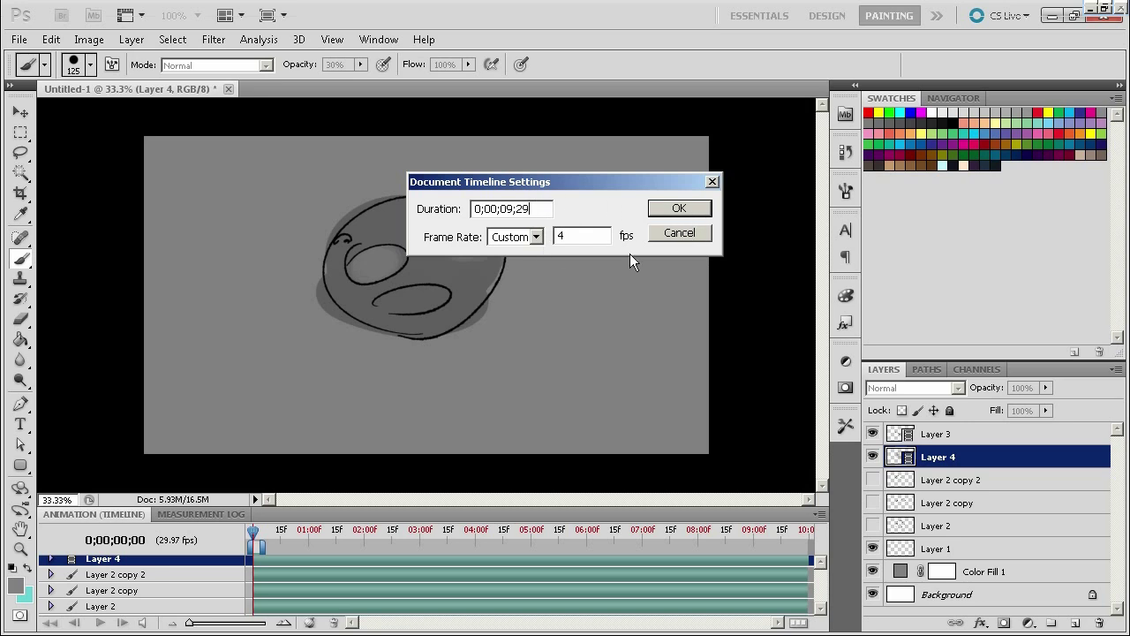
pyautogui.click(680, 233)
pyautogui.moveTo(253, 531); pyautogui.dragTo(256, 529)
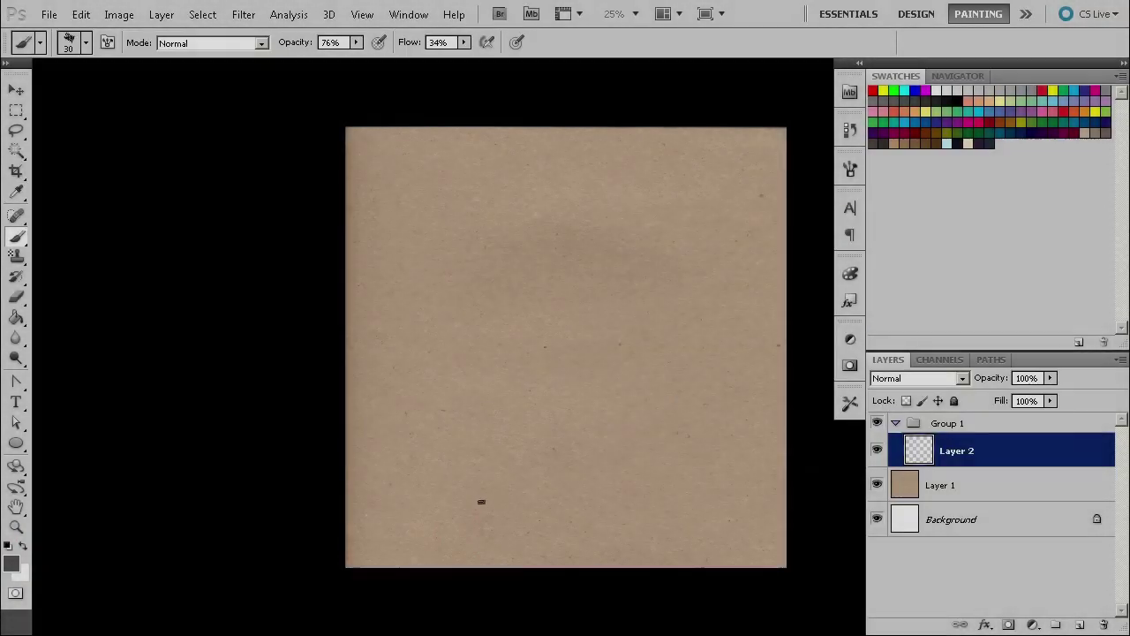
# - Sketch two cross-paned upper windows and one side wall of a house on Layer 2 of the brown-paper document, and shift the drawing left
pyautogui.moveTo(508, 291)
pyautogui.mouseDown()
pyautogui.moveTo(565, 364)
pyautogui.moveTo(513, 367)
pyautogui.mouseUp()
pyautogui.moveTo(687, 289); pyautogui.dragTo(686, 359)
pyautogui.moveTo(691, 283); pyautogui.dragTo(759, 361)
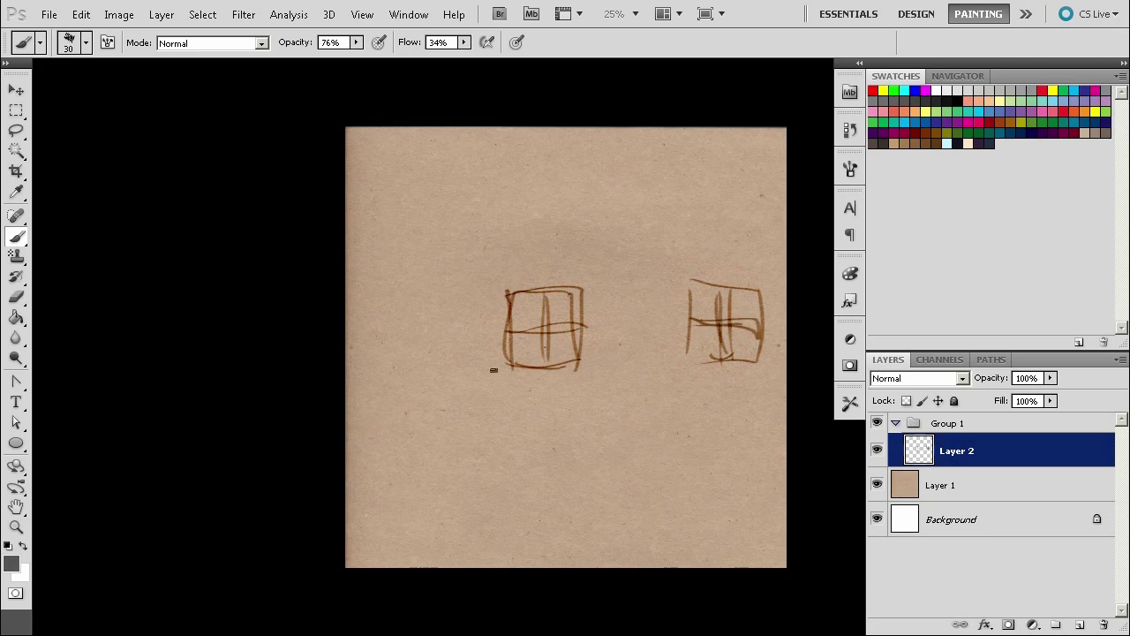
pyautogui.moveTo(475, 284); pyautogui.dragTo(474, 549)
pyautogui.press('v')
pyautogui.moveTo(690, 460); pyautogui.dragTo(625, 462)
# - Draw the house's other wall, pitched roof, ground line and two ground-floor windows with the 30 px brush
pyautogui.press('b')
pyautogui.moveTo(724, 281); pyautogui.dragTo(709, 563)
pyautogui.moveTo(578, 131); pyautogui.dragTo(387, 287)
pyautogui.moveTo(445, 452); pyautogui.dragTo(443, 537)
pyautogui.moveTo(629, 452); pyautogui.dragTo(629, 537)
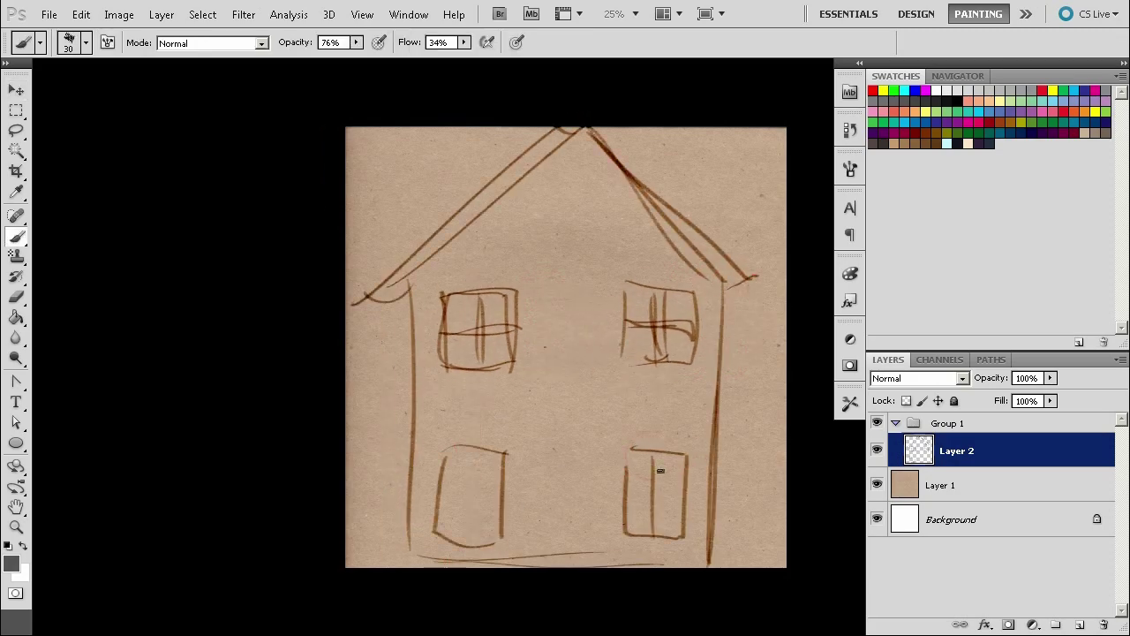
pyautogui.moveTo(464, 452); pyautogui.dragTo(465, 533)
pyautogui.moveTo(417, 406)
pyautogui.mouseDown()
pyautogui.moveTo(700, 414)
pyautogui.moveTo(406, 424)
pyautogui.mouseUp()
# - Draw a small dark figure with head, arms and body inside the house's upper-left window
pyautogui.hotkey('ctrl', '+')
pyautogui.hotkey('ctrl', '+')
pyautogui.hotkey('ctrl', '+')
pyautogui.hotkey('ctrl', '+')
pyautogui.moveTo(389, 336); pyautogui.dragTo(581, 403)
pyautogui.moveTo(346, 319); pyautogui.dragTo(375, 332)
pyautogui.moveTo(309, 372); pyautogui.dragTo(365, 387)
pyautogui.moveTo(370, 371); pyautogui.dragTo(389, 484)
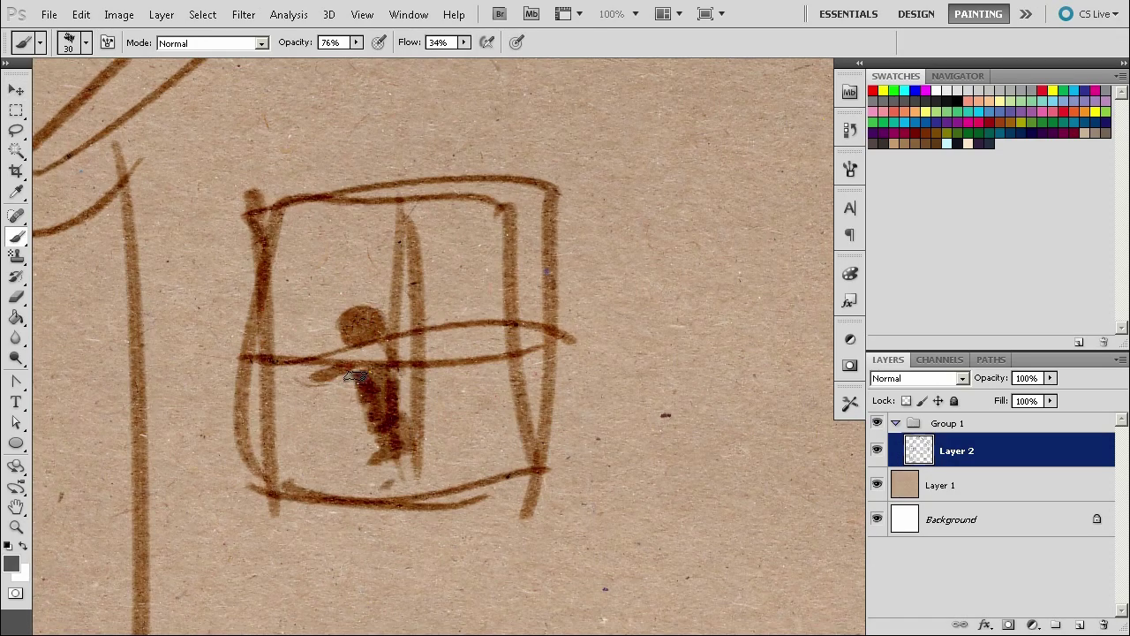
pyautogui.moveTo(379, 415); pyautogui.dragTo(394, 490)
pyautogui.moveTo(323, 381); pyautogui.dragTo(265, 477)
pyautogui.moveTo(515, 216); pyautogui.dragTo(452, 290)
pyautogui.hotkey('ctrl', '-')
pyautogui.hotkey('ctrl', '-')
pyautogui.hotkey('ctrl', '-')
pyautogui.hotkey('ctrl', '-')
pyautogui.keyDown('shift'); pyautogui.click(951, 426); pyautogui.keyUp('shift')
pyautogui.moveTo(304, 119); pyautogui.dragTo(317, 150)
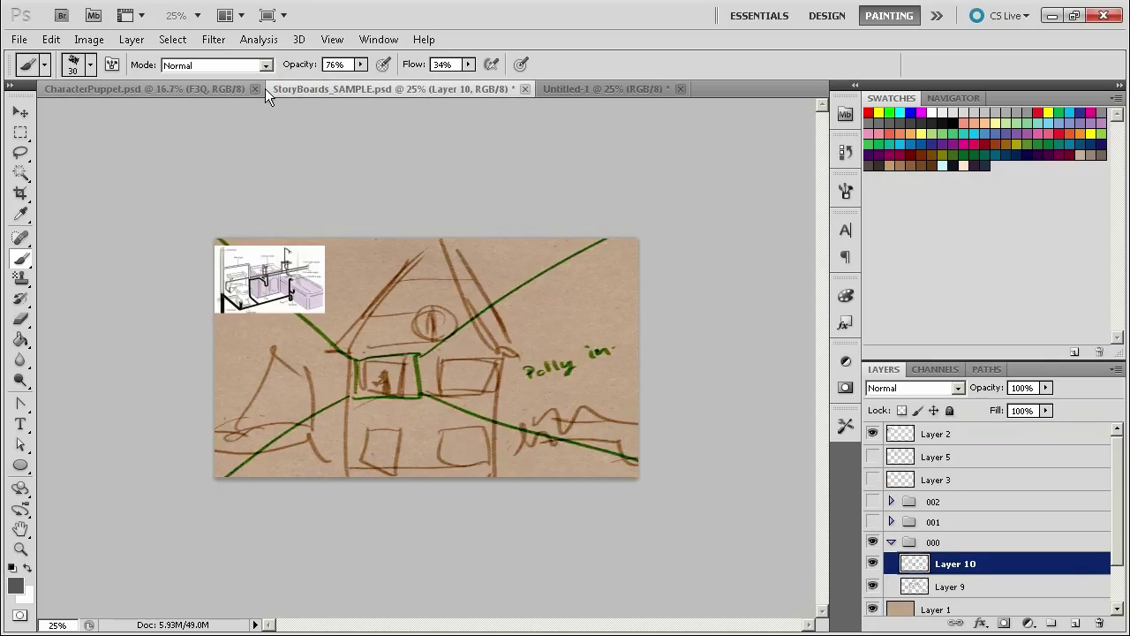